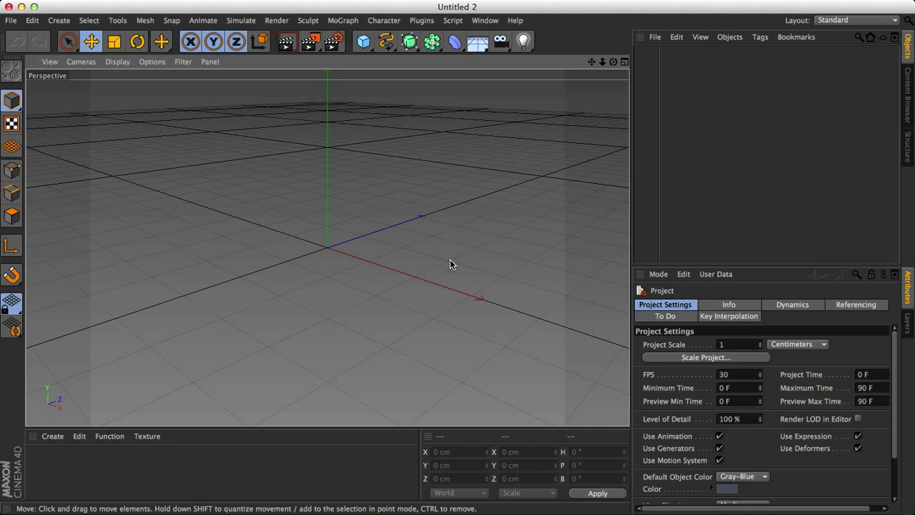
Add a cube and set its X and Z sizes to 25 cm
{"action": "left_click_drag", "start_coordinate": [451, 261], "coordinate": [496, 272], "text": "alt"}
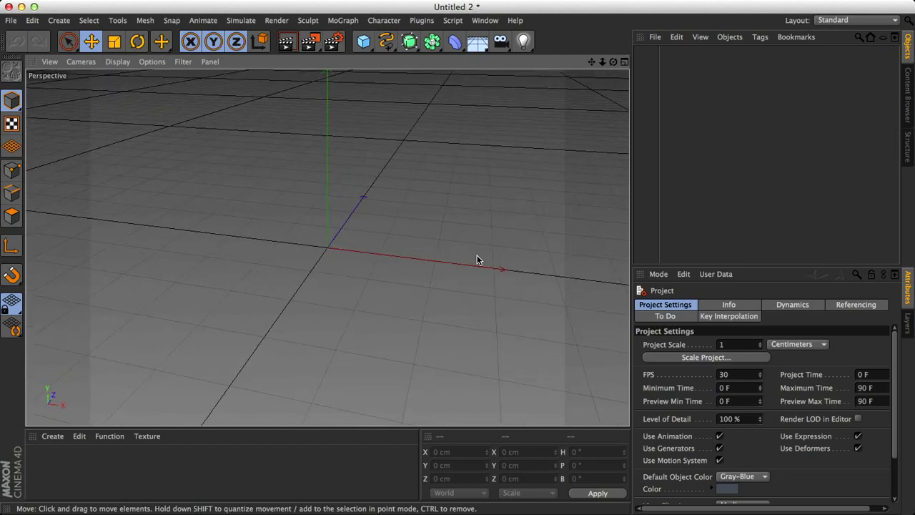
{"action": "left_click", "coordinate": [363, 42]}
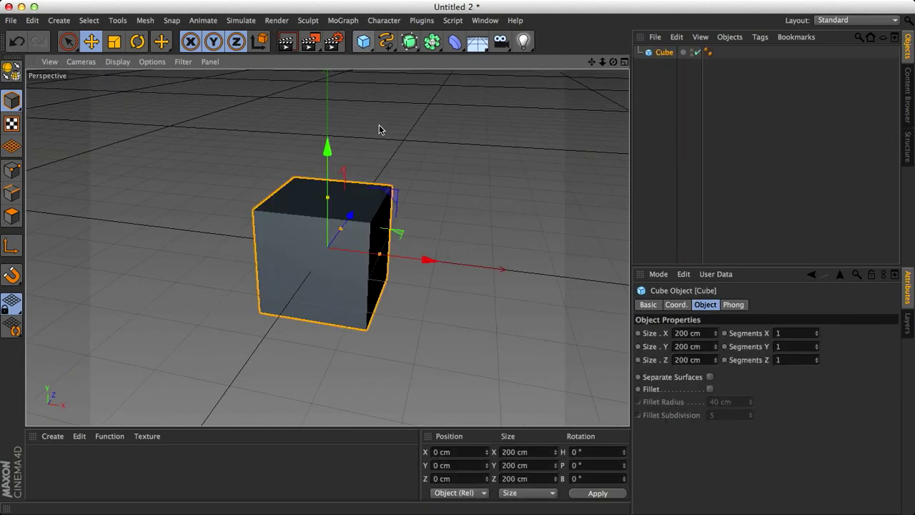
{"action": "double_click", "coordinate": [672, 333]}
{"action": "type", "text": "25"}
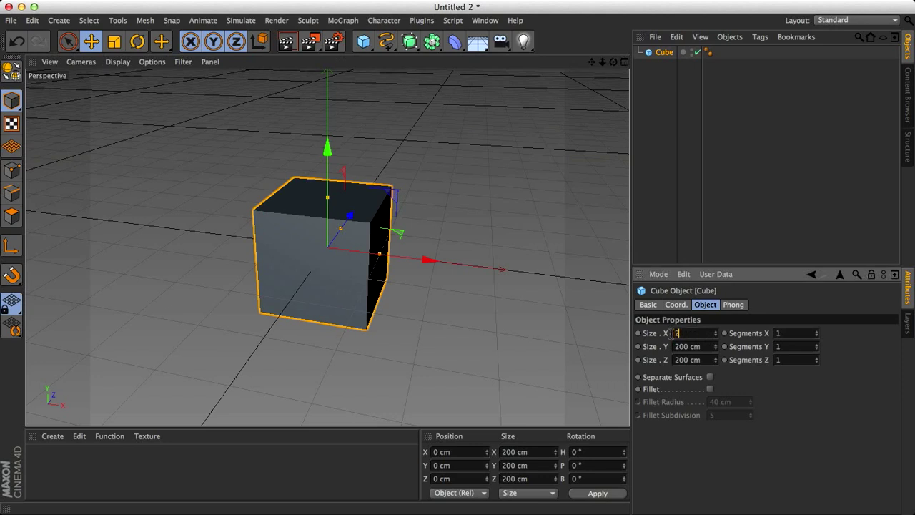
{"action": "key", "text": "Tab"}
{"action": "key", "text": "Tab"}
{"action": "type", "text": "25"}
{"action": "key", "text": "Tab"}
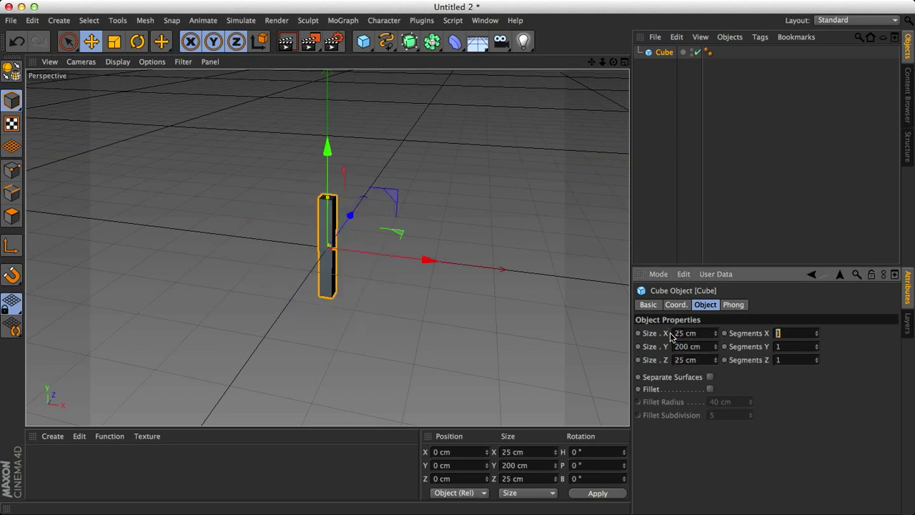
Divide the cube into 6 Y segments and display the viewport shading with edge lines
{"action": "mouse_move", "coordinate": [312, 292]}
{"action": "left_mouse_down", "text": "alt"}
{"action": "mouse_move", "coordinate": [373, 276]}
{"action": "mouse_move", "coordinate": [317, 278]}
{"action": "mouse_move", "coordinate": [327, 243]}
{"action": "mouse_move", "coordinate": [326, 281]}
{"action": "left_mouse_up", "text": "alt"}
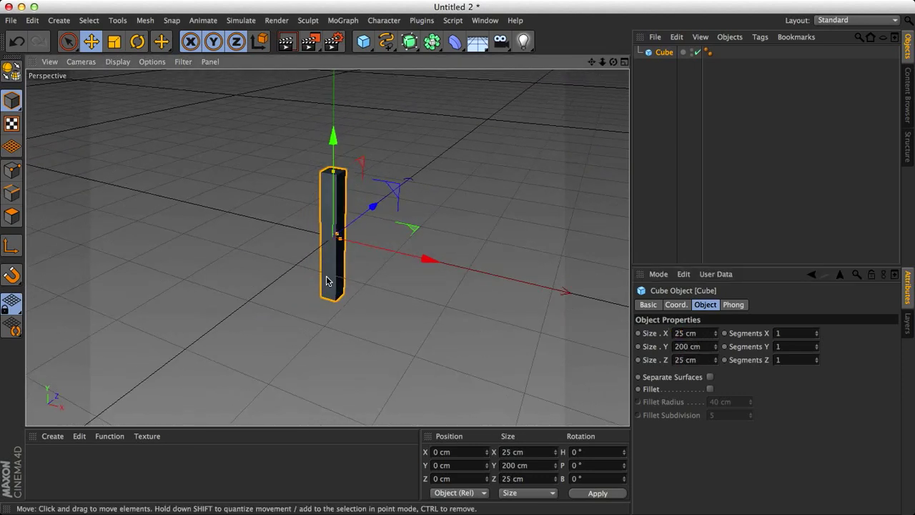
{"action": "left_click", "coordinate": [783, 346]}
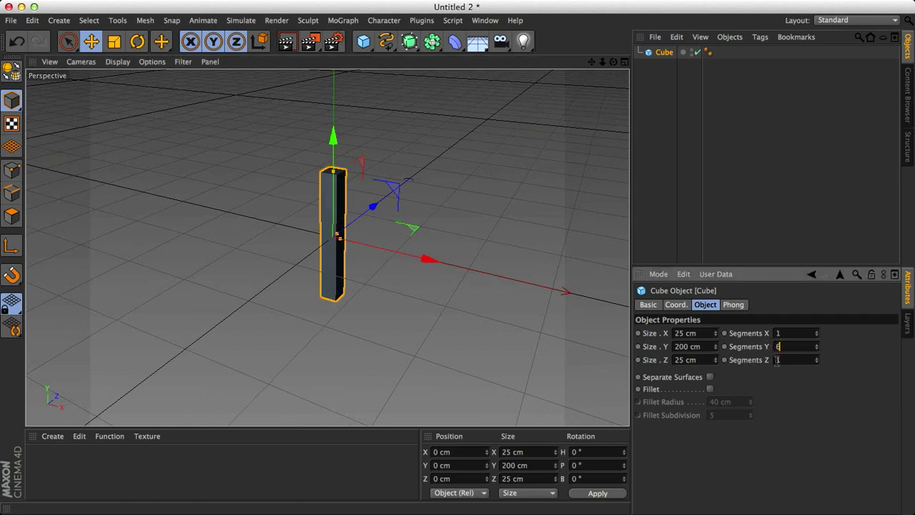
{"action": "left_click", "coordinate": [118, 61]}
{"action": "left_click", "coordinate": [131, 94]}
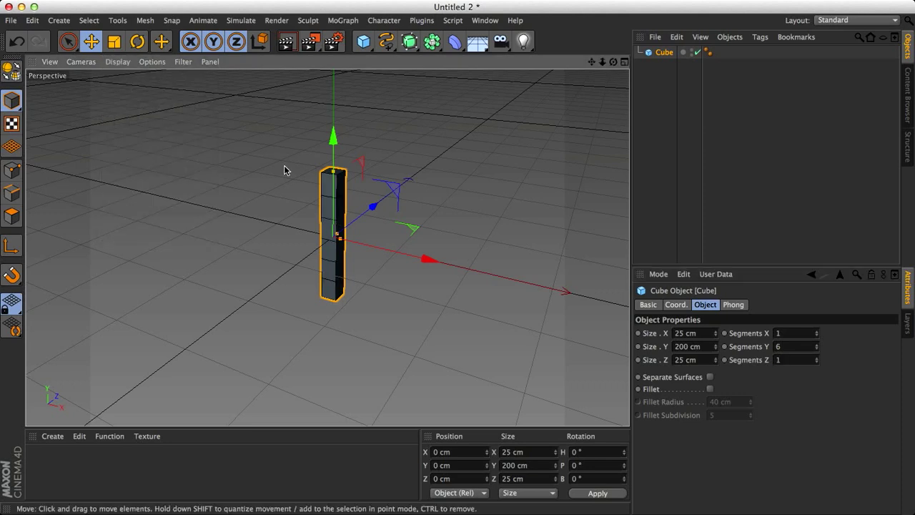
{"action": "scroll", "coordinate": [372, 301], "scroll_direction": "up", "scroll_amount": 2}
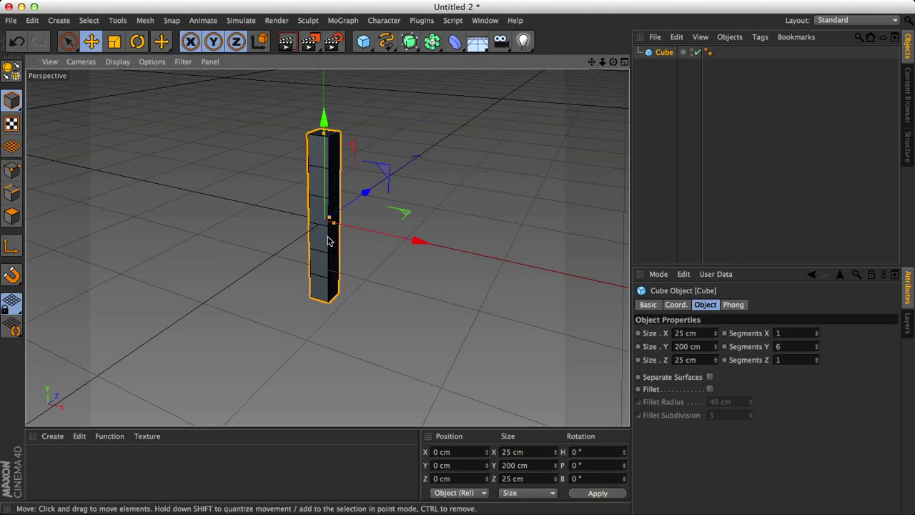
{"action": "scroll", "coordinate": [323, 214], "scroll_direction": "down", "scroll_amount": 2}
{"action": "left_click_drag", "start_coordinate": [321, 244], "coordinate": [356, 252], "text": "alt"}
{"action": "middle_click_drag", "start_coordinate": [356, 252], "coordinate": [399, 278], "text": "alt"}
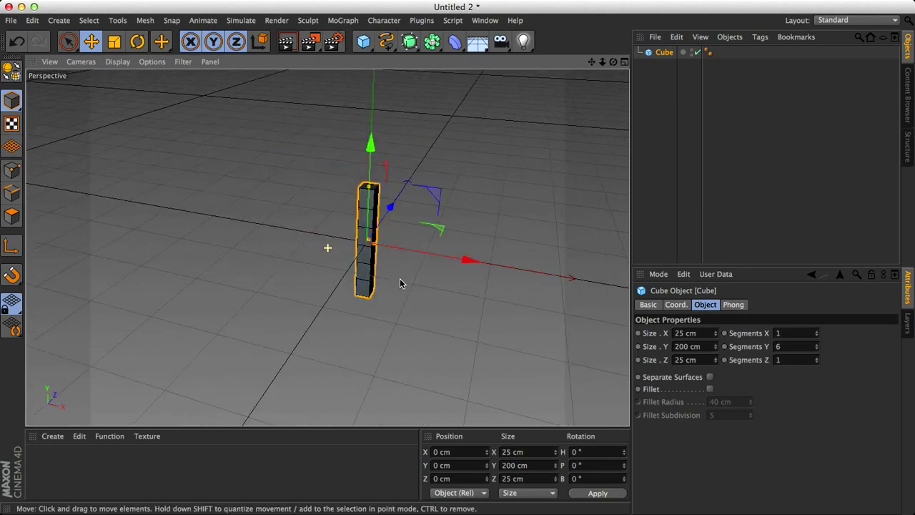
{"action": "left_click_drag", "start_coordinate": [400, 278], "coordinate": [381, 277], "text": "alt"}
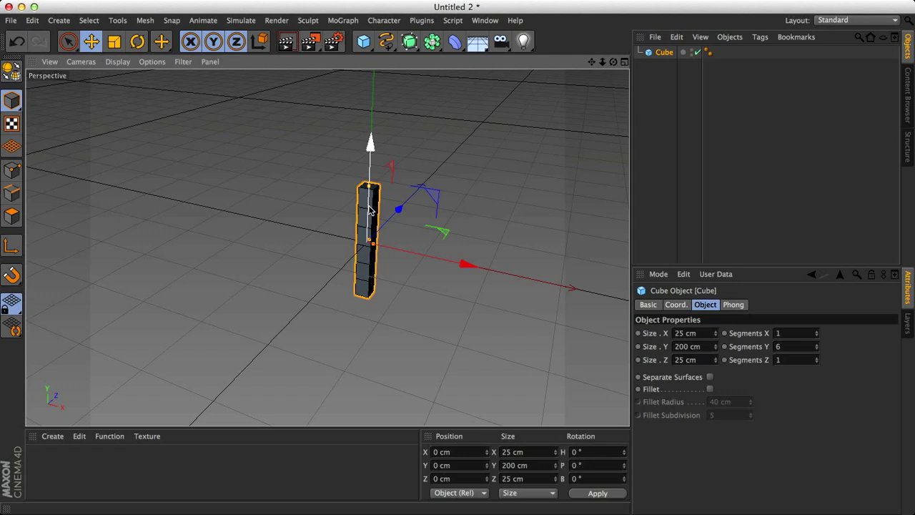
Add a Bulge deformer as a child of the cube and set its strength to about -26%
{"action": "left_click", "coordinate": [455, 43]}
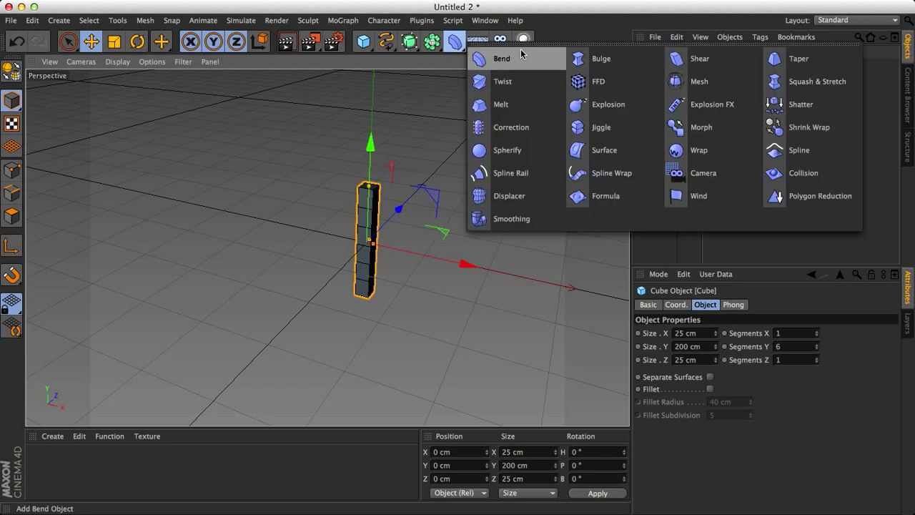
{"action": "left_click", "coordinate": [599, 58]}
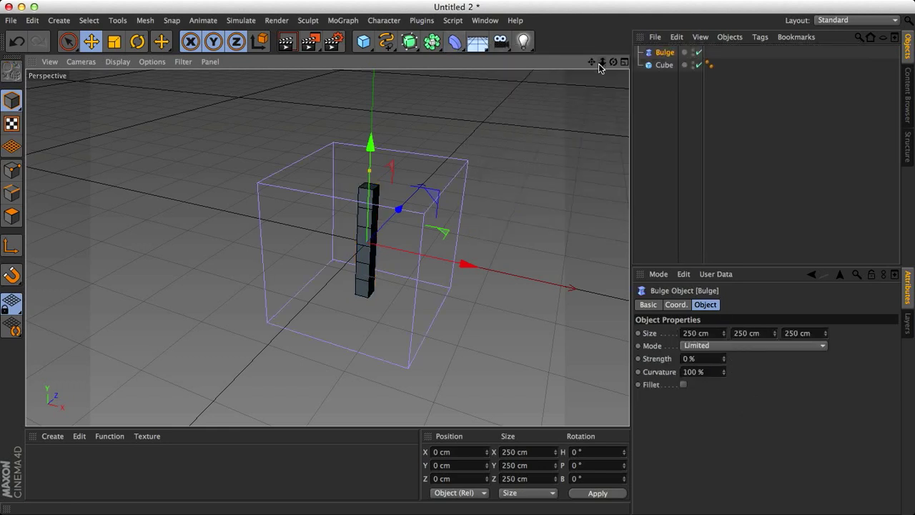
{"action": "left_click_drag", "start_coordinate": [662, 66], "coordinate": [673, 69]}
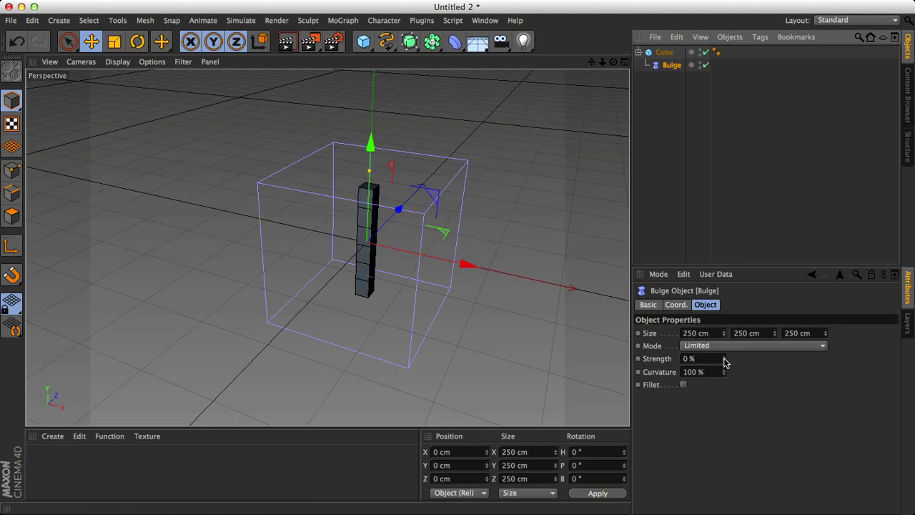
{"action": "left_click_drag", "start_coordinate": [725, 363], "coordinate": [725, 361]}
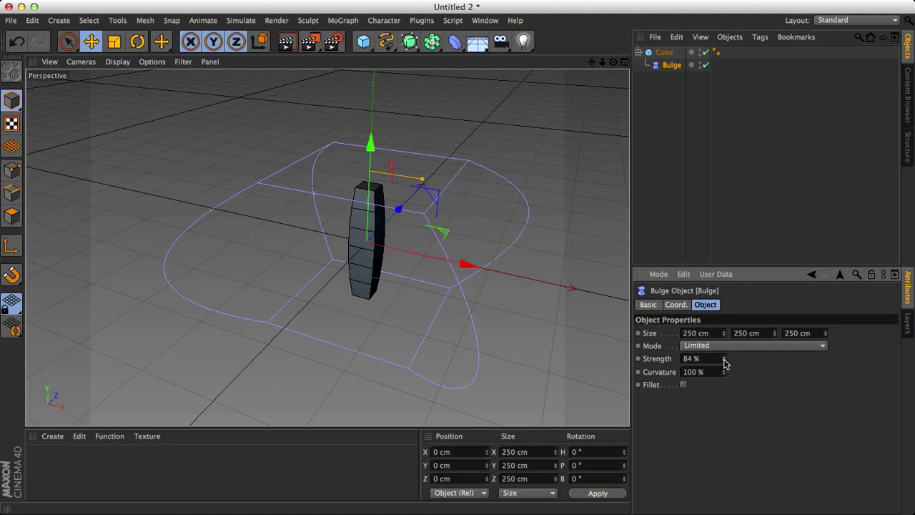
{"action": "left_click_drag", "start_coordinate": [724, 362], "coordinate": [725, 447]}
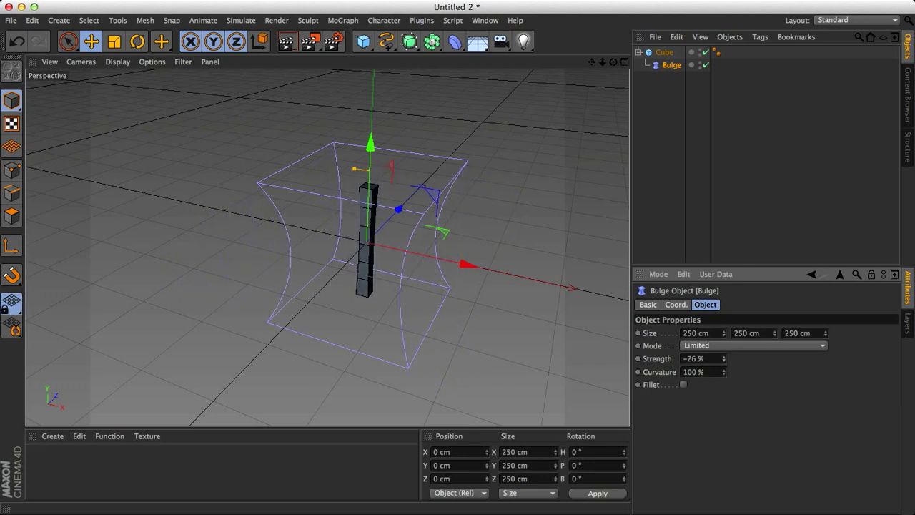
Set the Bulge deformer's Y size to 300 cm and raise it to a Y position of about 52 cm
{"action": "double_click", "coordinate": [746, 333]}
{"action": "type", "text": "300"}
{"action": "key", "text": "Tab"}
{"action": "left_click_drag", "start_coordinate": [553, 303], "coordinate": [497, 243], "text": "alt"}
{"action": "mouse_move", "coordinate": [368, 180]}
{"action": "left_mouse_down"}
{"action": "mouse_move", "coordinate": [369, 144]}
{"action": "mouse_move", "coordinate": [374, 205]}
{"action": "mouse_move", "coordinate": [377, 194]}
{"action": "left_mouse_up"}
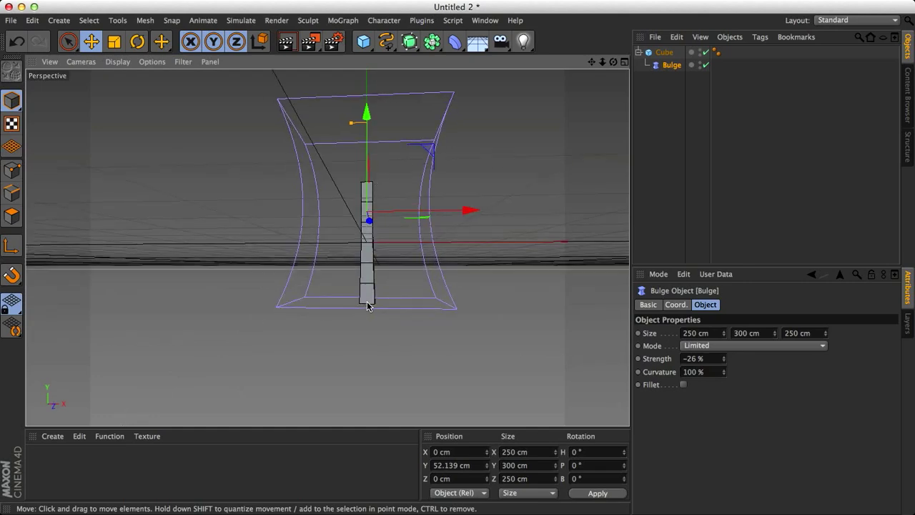
{"action": "left_click_drag", "start_coordinate": [368, 306], "coordinate": [358, 315], "text": "alt"}
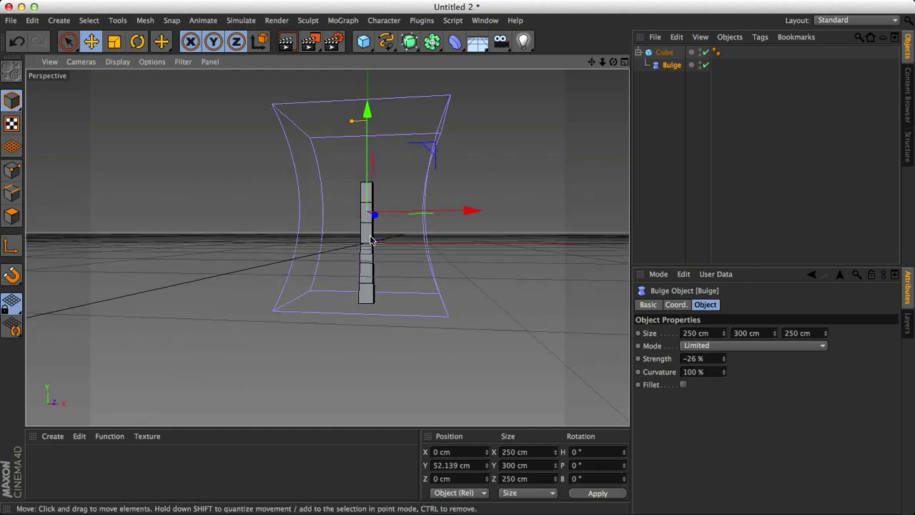
{"action": "left_click_drag", "start_coordinate": [371, 239], "coordinate": [383, 291], "text": "alt"}
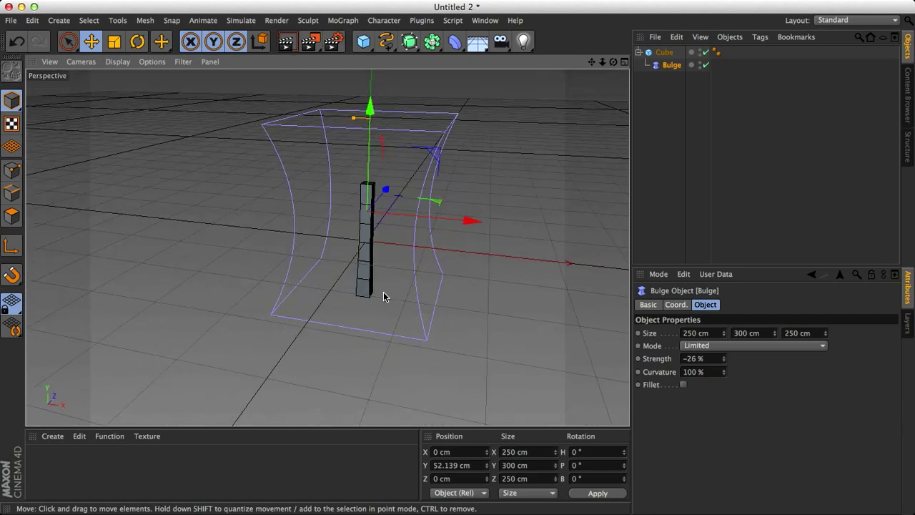
Collapse the cube's hierarchy in the object list and delete its Phong tag
{"action": "left_click", "coordinate": [638, 52]}
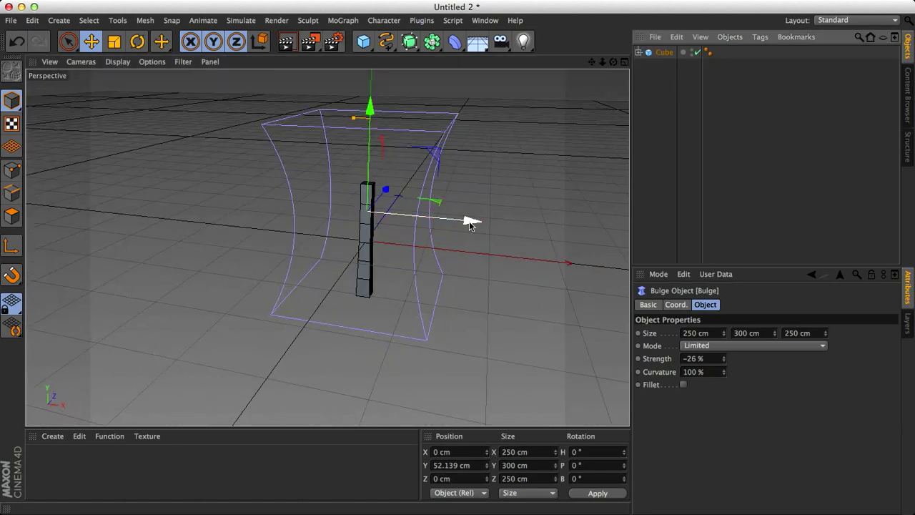
{"action": "left_click_drag", "start_coordinate": [368, 255], "coordinate": [329, 268], "text": "alt"}
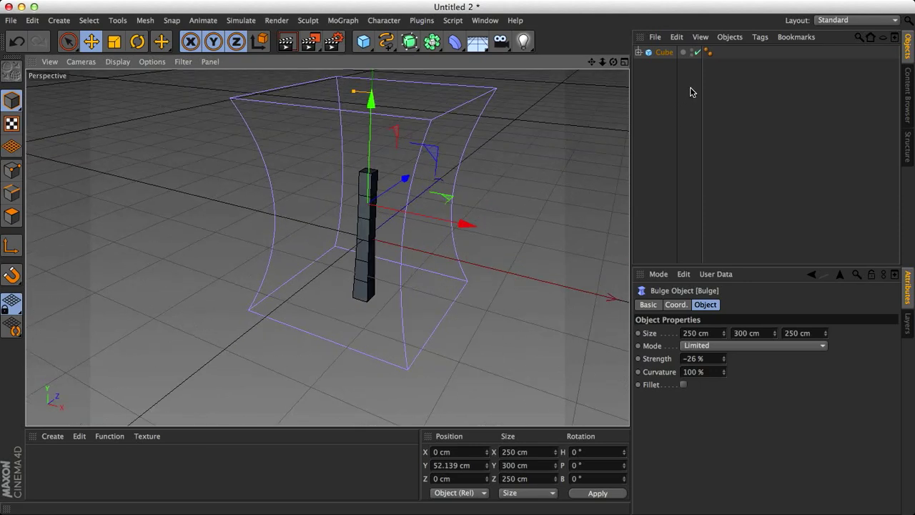
{"action": "left_click", "coordinate": [709, 53]}
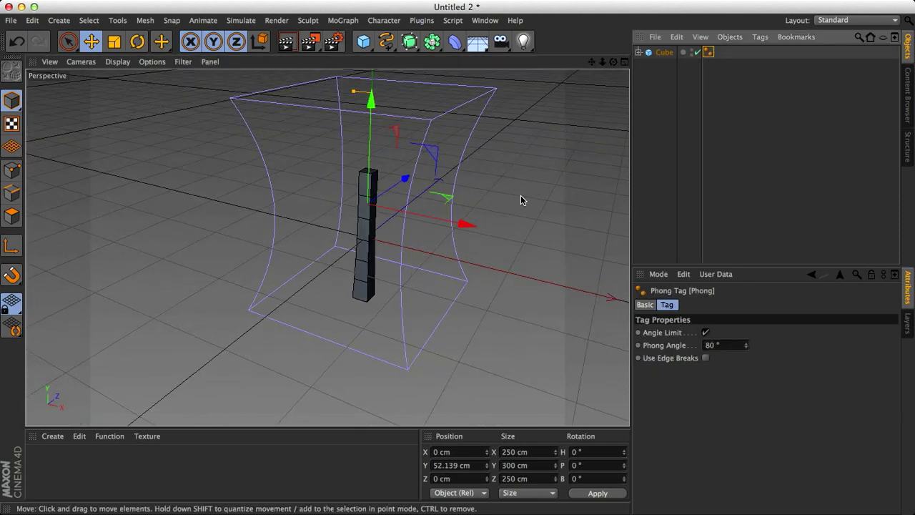
{"action": "left_click", "coordinate": [371, 249]}
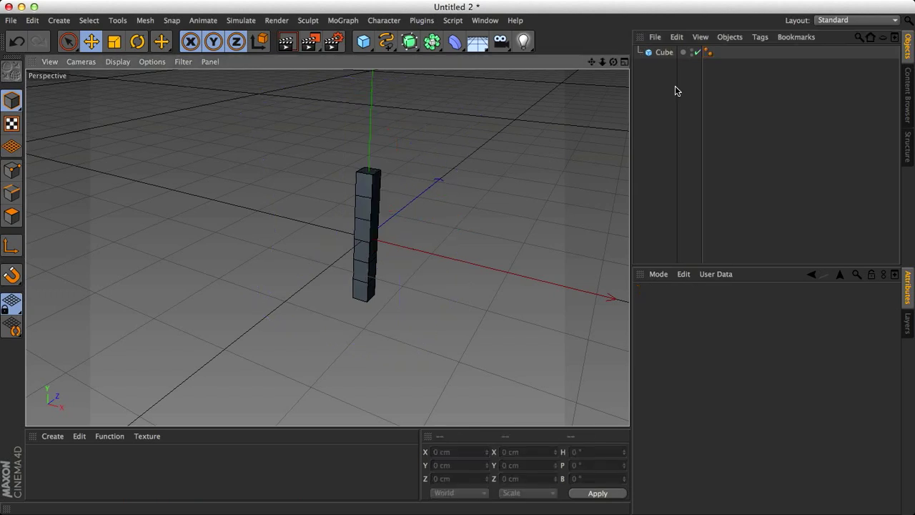
{"action": "left_click", "coordinate": [709, 53]}
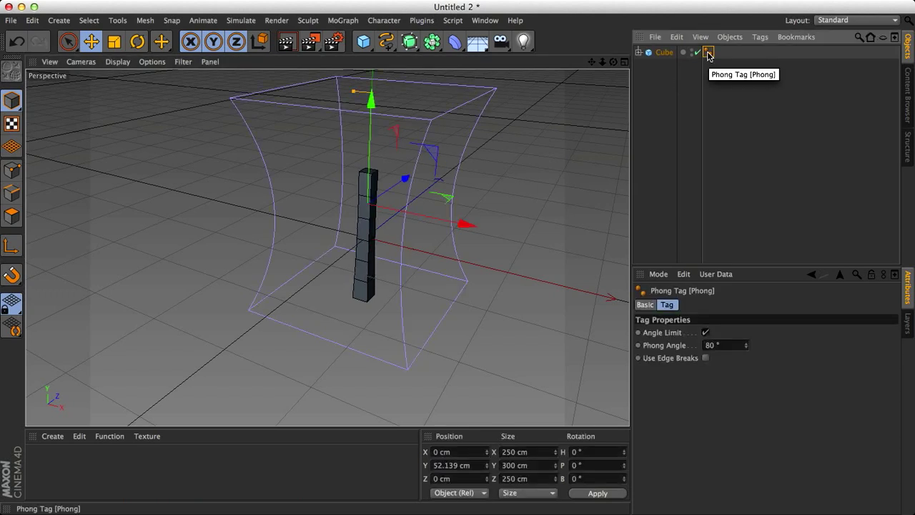
{"action": "key", "text": "Delete"}
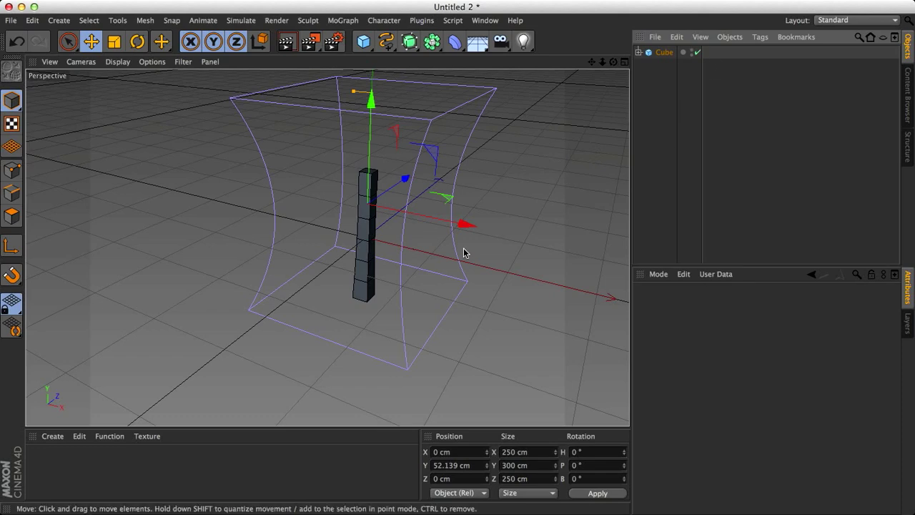
Add a sphere on top of the column at about Y 155 cm, reduced to a radius of about 83 cm
{"action": "left_click_drag", "start_coordinate": [380, 251], "coordinate": [304, 296], "text": "alt"}
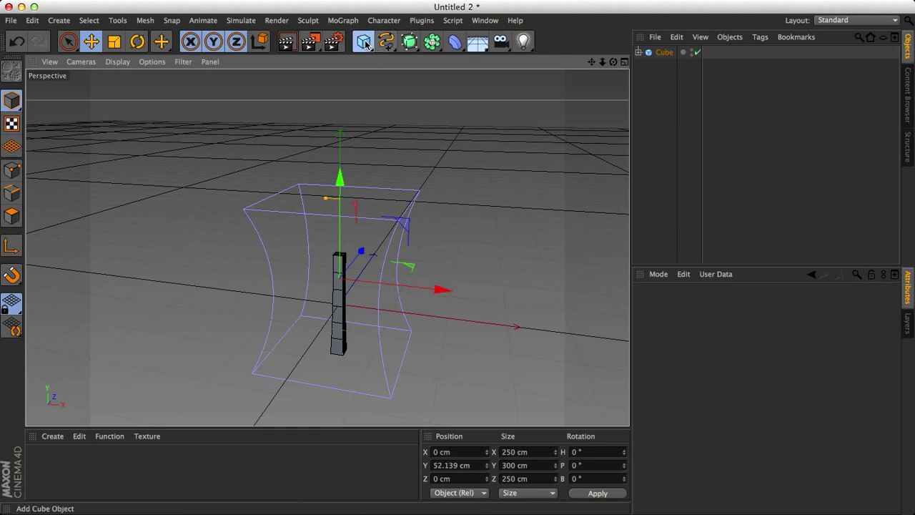
{"action": "left_click_drag", "start_coordinate": [364, 41], "coordinate": [601, 82]}
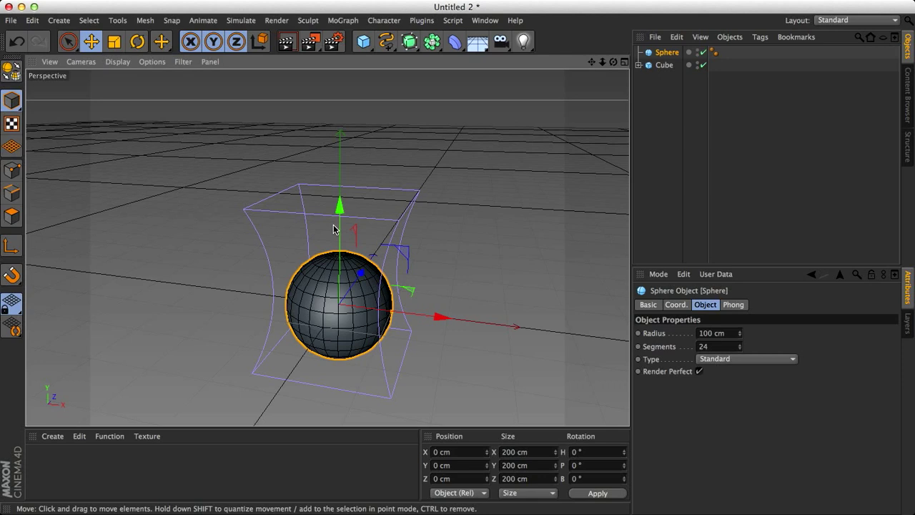
{"action": "left_click_drag", "start_coordinate": [342, 214], "coordinate": [348, 113]}
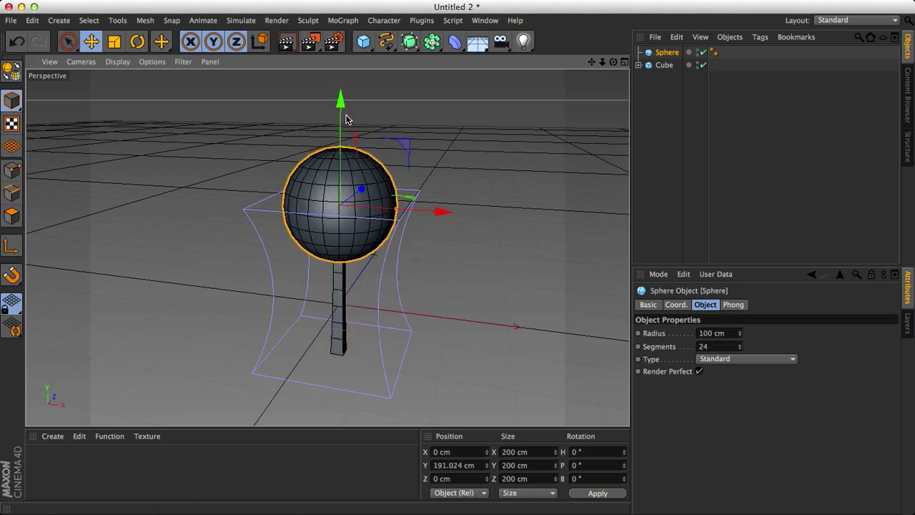
{"action": "left_click_drag", "start_coordinate": [395, 212], "coordinate": [386, 212]}
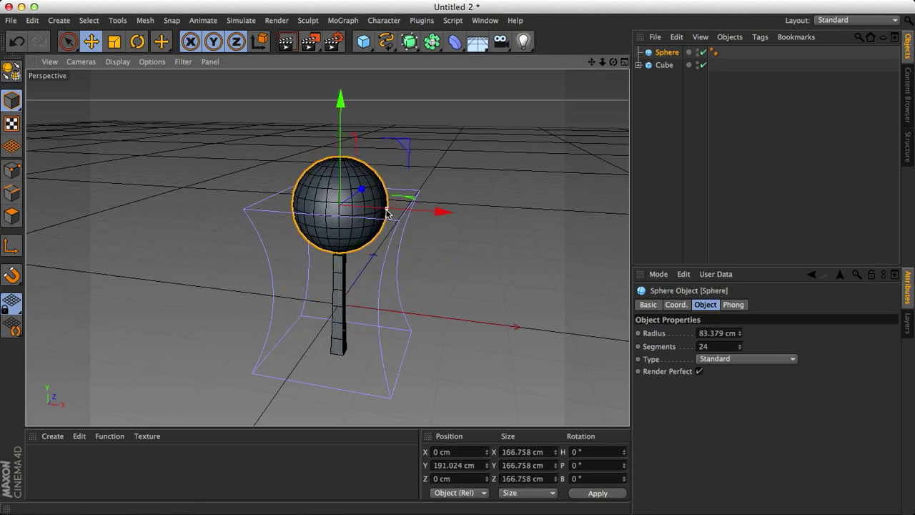
{"action": "left_click_drag", "start_coordinate": [344, 251], "coordinate": [383, 241], "text": "alt"}
Try the Icosahedron type on the sphere and inspect its triangle pattern from several angles
{"action": "left_click", "coordinate": [708, 358]}
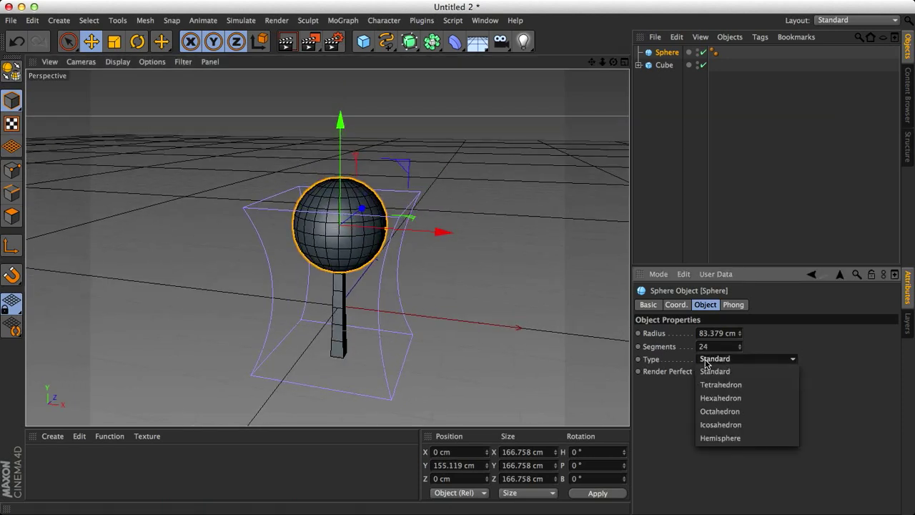
{"action": "left_click", "coordinate": [736, 425]}
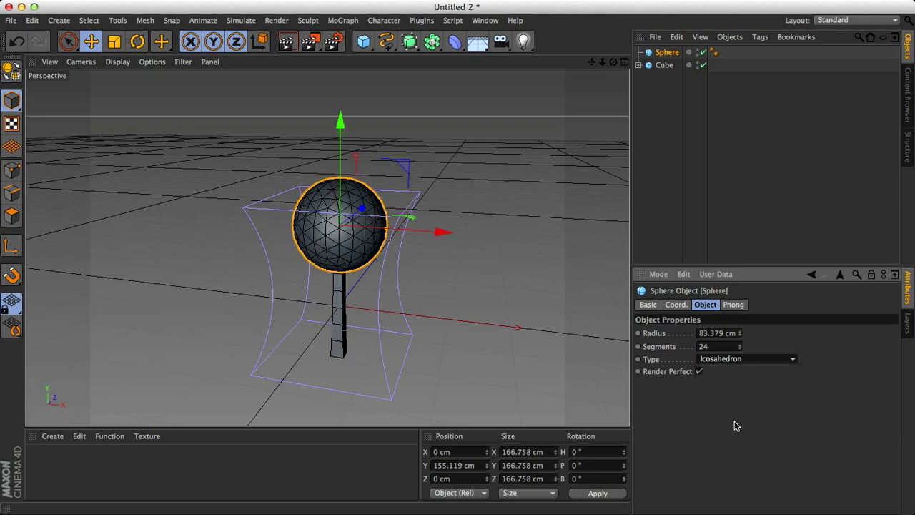
{"action": "scroll", "coordinate": [359, 258], "scroll_direction": "up", "scroll_amount": 4}
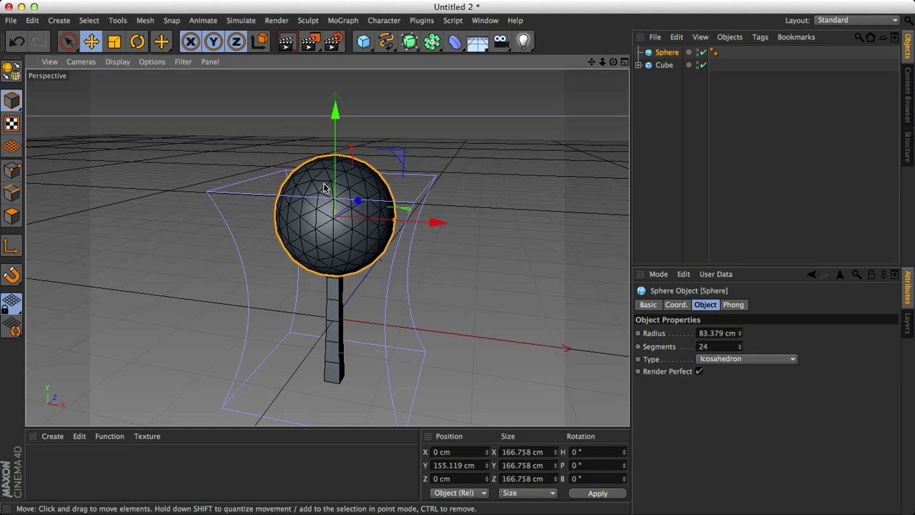
{"action": "left_click_drag", "start_coordinate": [365, 209], "coordinate": [330, 244], "text": "alt"}
{"action": "right_click_drag", "start_coordinate": [330, 245], "coordinate": [319, 210], "text": "alt"}
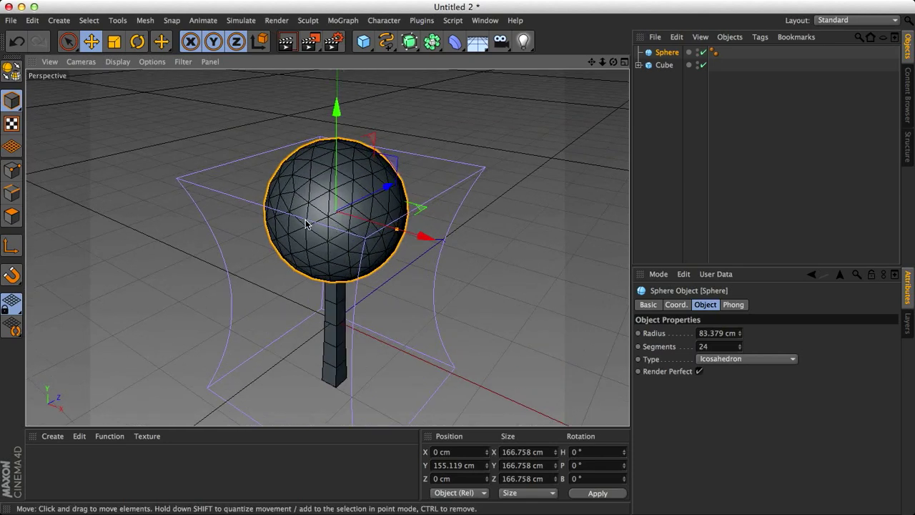
{"action": "left_click_drag", "start_coordinate": [306, 224], "coordinate": [375, 175], "text": "alt"}
Set the sphere's type to Tetrahedron and check its mesh from another side
{"action": "left_click", "coordinate": [725, 359]}
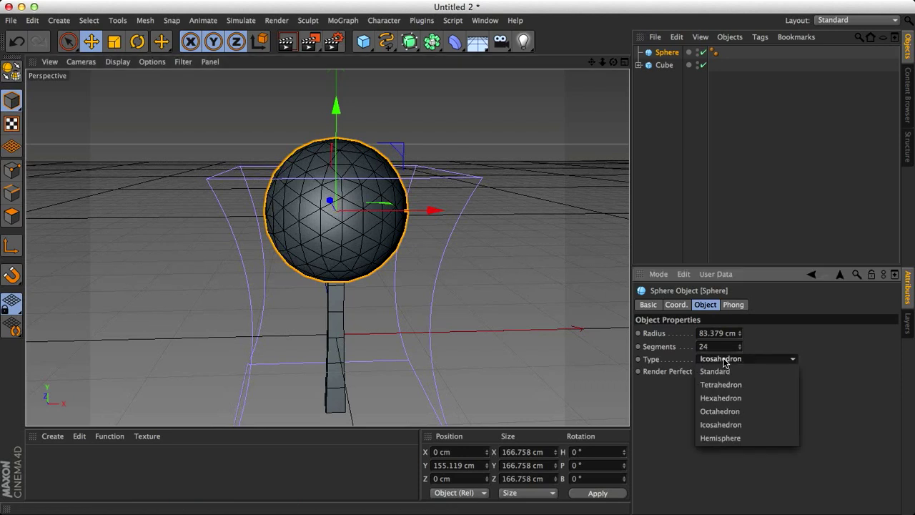
{"action": "left_click", "coordinate": [732, 386]}
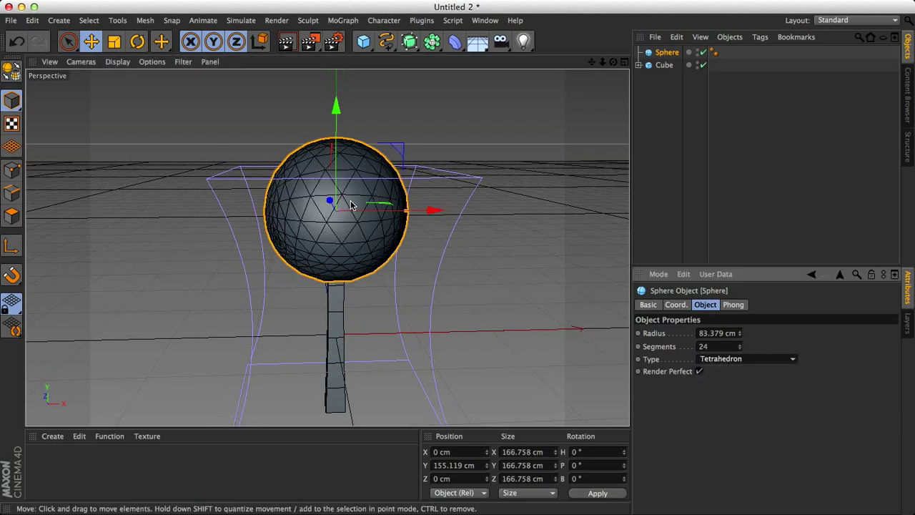
{"action": "left_click_drag", "start_coordinate": [331, 196], "coordinate": [380, 204], "text": "alt"}
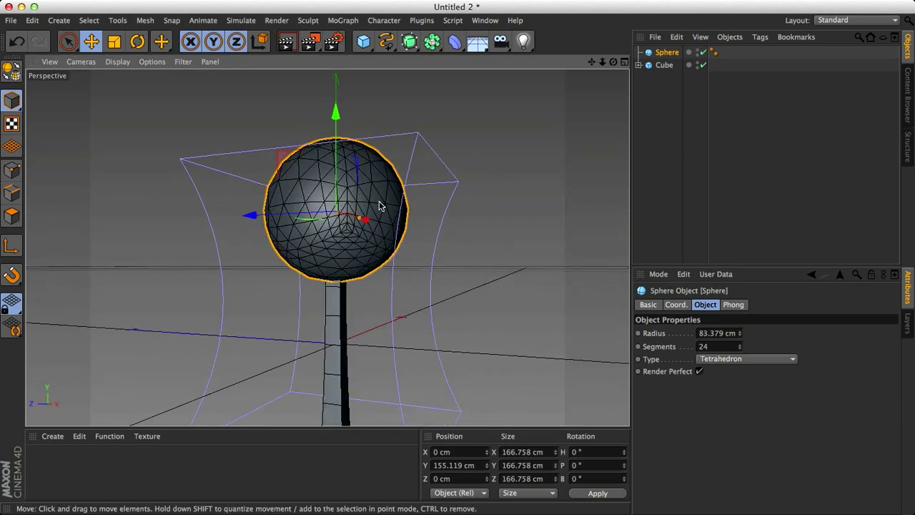
Set the sphere's type to Icosahedron and check the crown from the front
{"action": "left_click_drag", "start_coordinate": [347, 232], "coordinate": [187, 348], "text": "alt"}
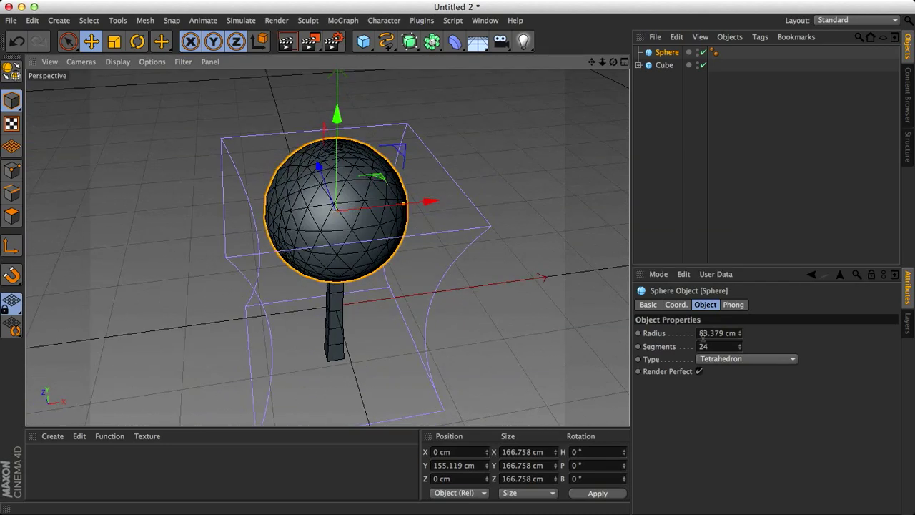
{"action": "left_click", "coordinate": [754, 357]}
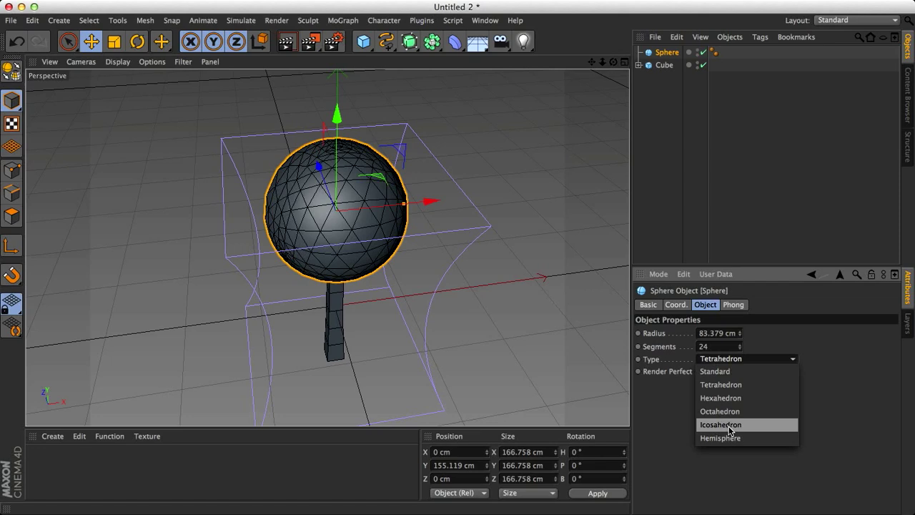
{"action": "left_click", "coordinate": [730, 426]}
{"action": "scroll", "coordinate": [322, 241], "scroll_direction": "down", "scroll_amount": 2}
{"action": "left_click_drag", "start_coordinate": [323, 241], "coordinate": [288, 184], "text": "alt"}
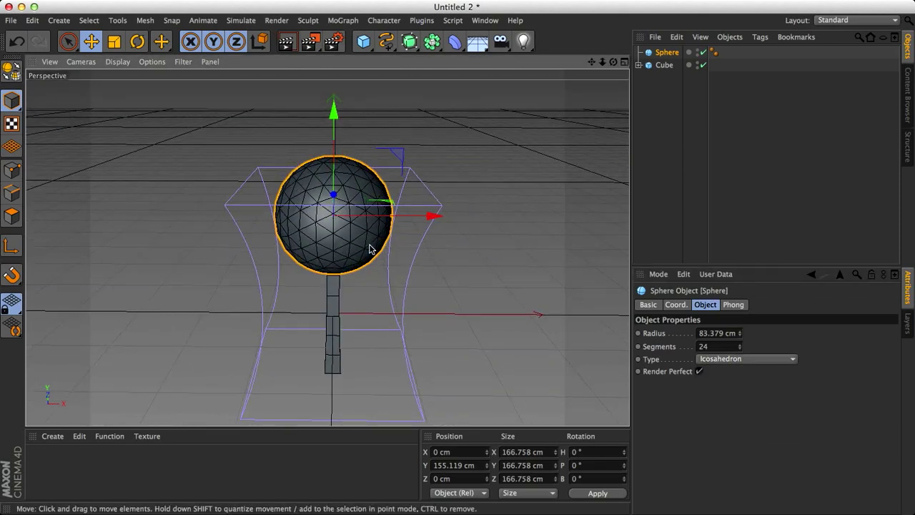
Add a Polygon Reduction deformer and a Displacer, and make the Displacer a child of the sphere
{"action": "left_click", "coordinate": [455, 44]}
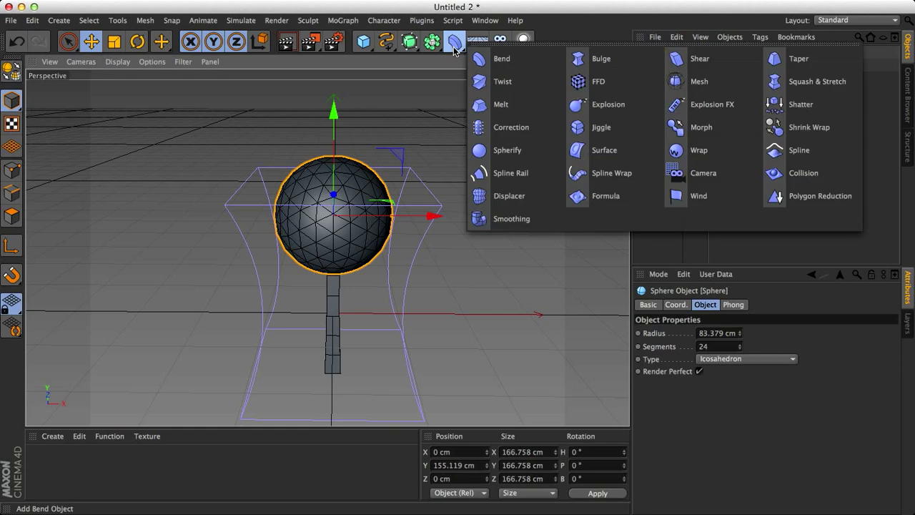
{"action": "left_click", "coordinate": [811, 203]}
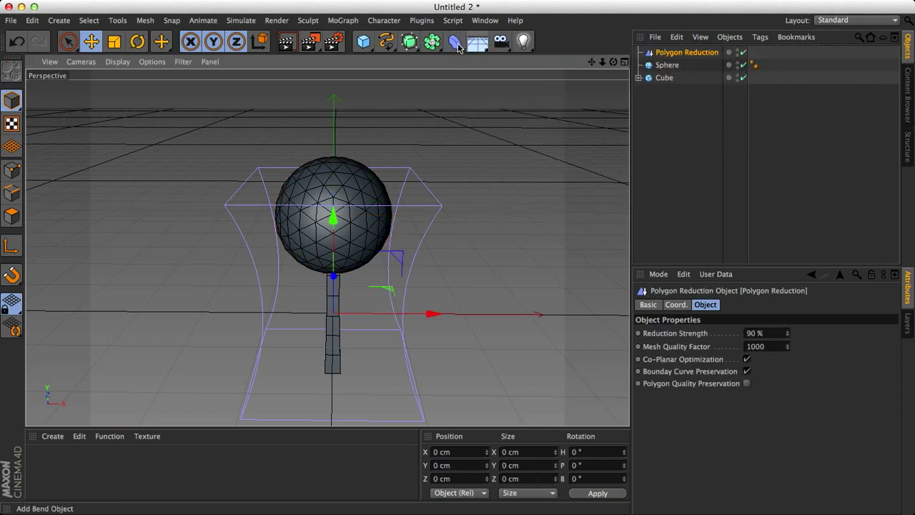
{"action": "left_click", "coordinate": [455, 45]}
{"action": "left_click", "coordinate": [507, 196]}
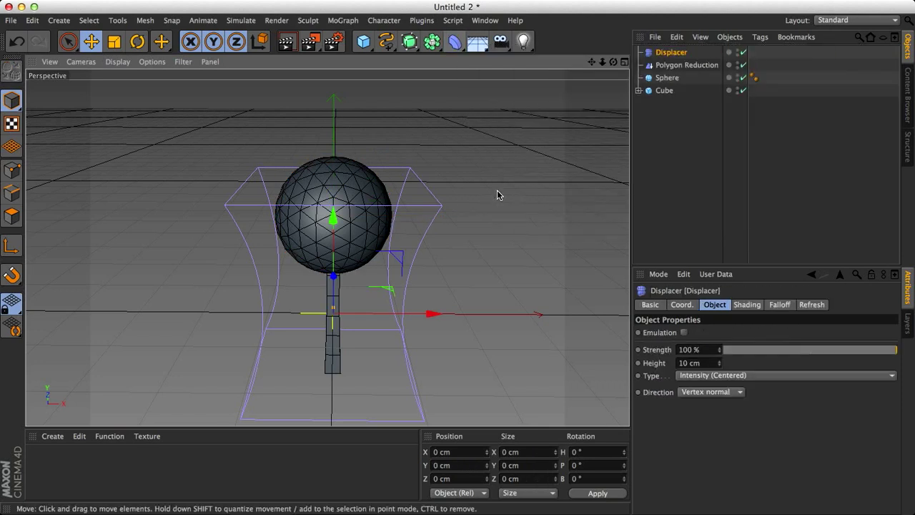
{"action": "left_click_drag", "start_coordinate": [674, 58], "coordinate": [666, 78]}
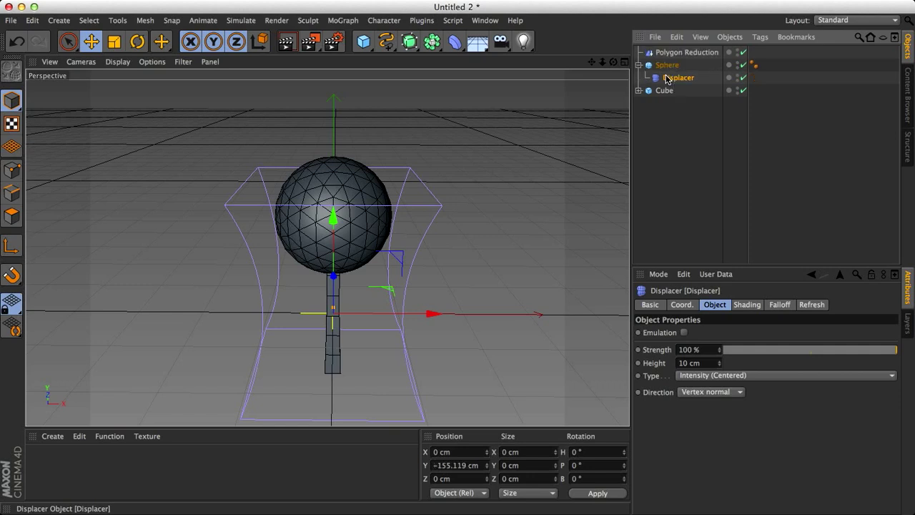
Assign a Noise shader to the Displacer and set its strength to 70%
{"action": "left_click", "coordinate": [746, 305]}
{"action": "left_click", "coordinate": [674, 345]}
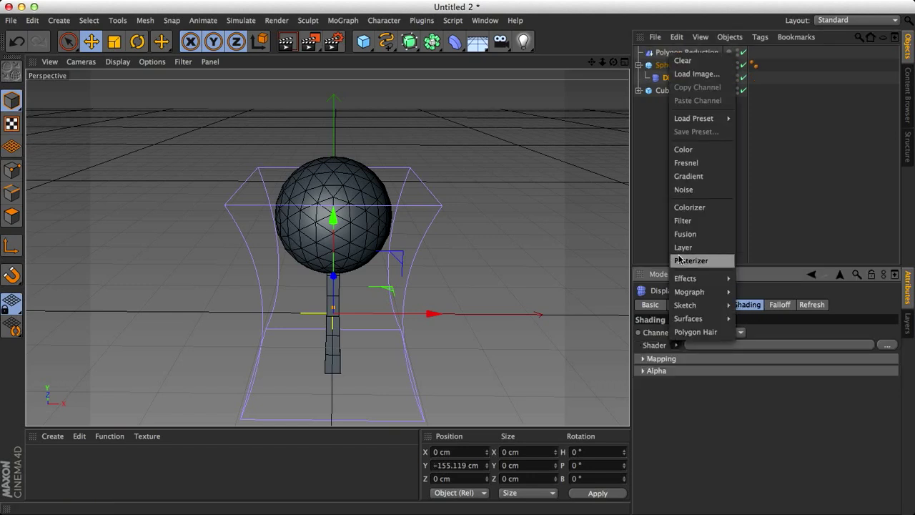
{"action": "left_click", "coordinate": [686, 190]}
{"action": "left_click", "coordinate": [723, 306]}
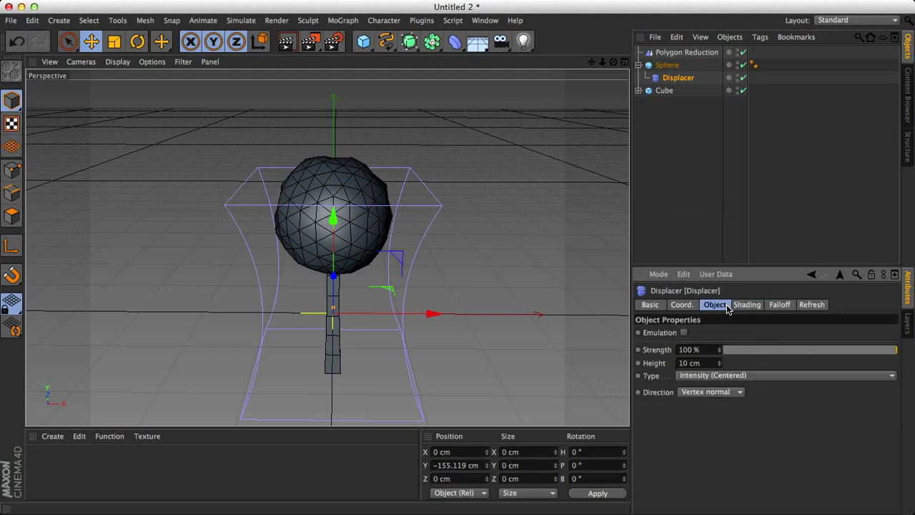
{"action": "left_click_drag", "start_coordinate": [323, 252], "coordinate": [398, 235], "text": "alt"}
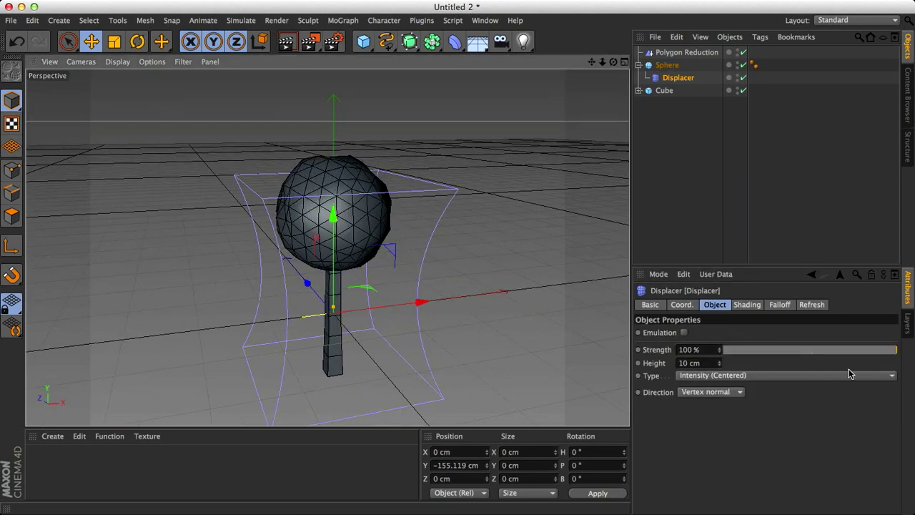
{"action": "mouse_move", "coordinate": [862, 353]}
{"action": "left_mouse_down"}
{"action": "mouse_move", "coordinate": [776, 351]}
{"action": "mouse_move", "coordinate": [872, 356]}
{"action": "left_mouse_up"}
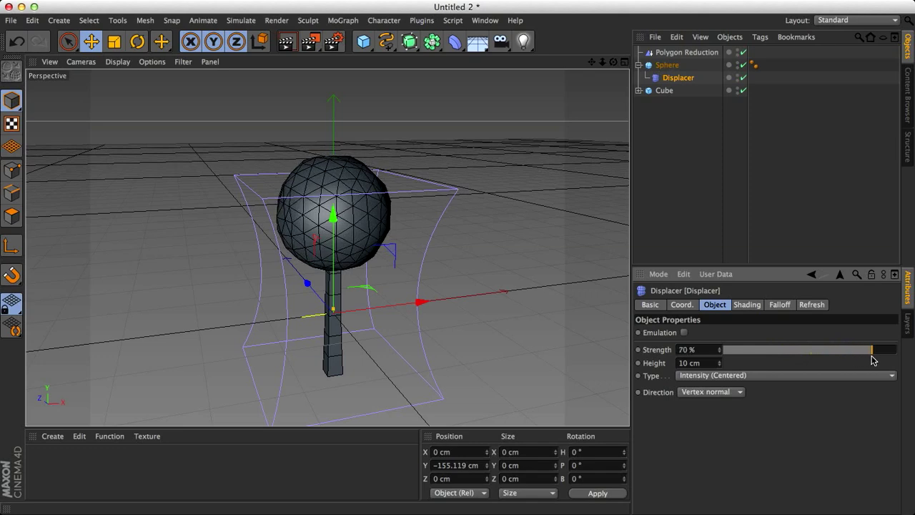
{"action": "left_click_drag", "start_coordinate": [502, 277], "coordinate": [379, 265], "text": "alt"}
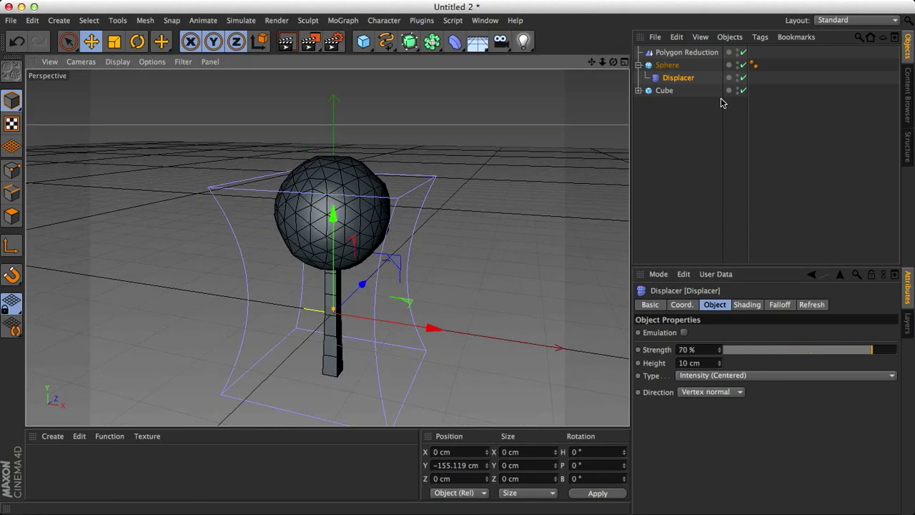
Make the Polygon Reduction a child of the sphere above the Displacer and set its reduction strength to 64%
{"action": "left_click_drag", "start_coordinate": [686, 54], "coordinate": [672, 68]}
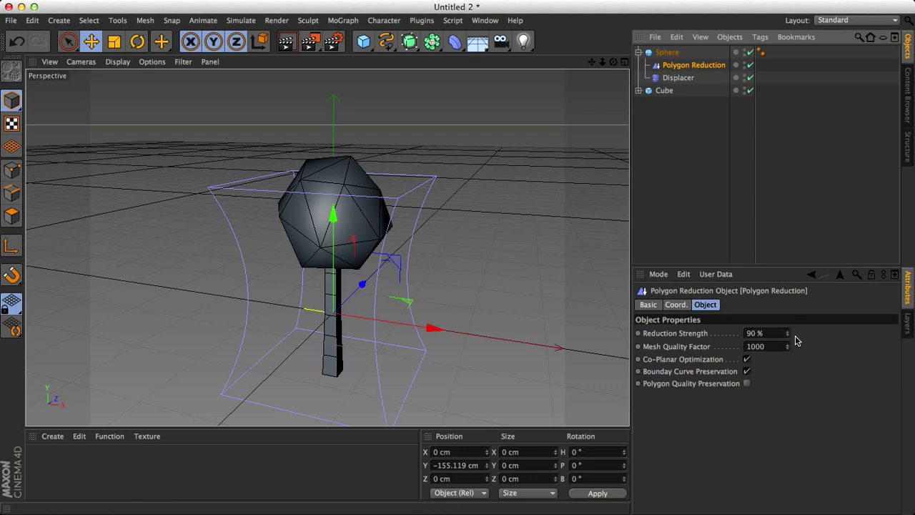
{"action": "mouse_move", "coordinate": [790, 336]}
{"action": "left_mouse_down"}
{"action": "mouse_move", "coordinate": [790, 366]}
{"action": "mouse_move", "coordinate": [790, 344]}
{"action": "left_mouse_up"}
{"action": "left_click_drag", "start_coordinate": [594, 277], "coordinate": [636, 263], "text": "alt"}
{"action": "left_click_drag", "start_coordinate": [334, 314], "coordinate": [597, 277], "text": "alt"}
{"action": "left_click_drag", "start_coordinate": [381, 247], "coordinate": [451, 218], "text": "alt"}
Try deleting the sphere's Phong tag, undo the deletion and render the view with smooth shading for comparison
{"action": "left_click", "coordinate": [761, 54]}
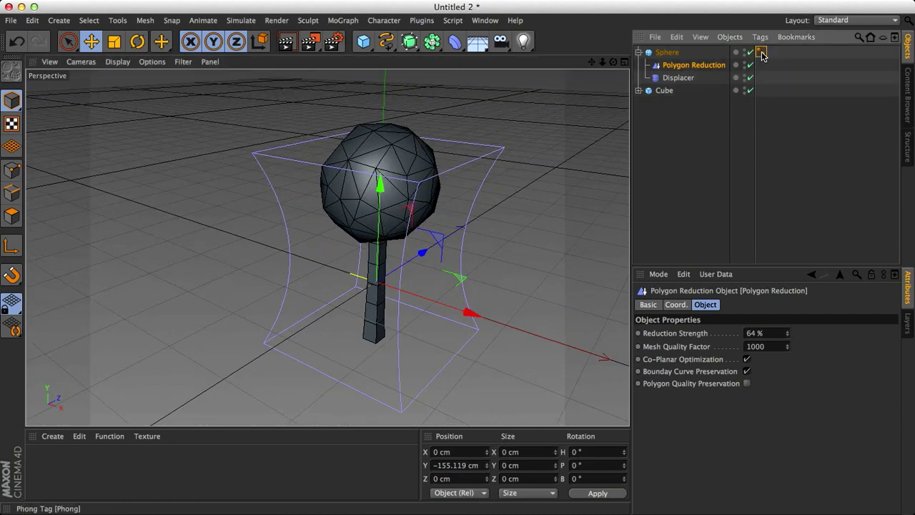
{"action": "key", "text": "Delete"}
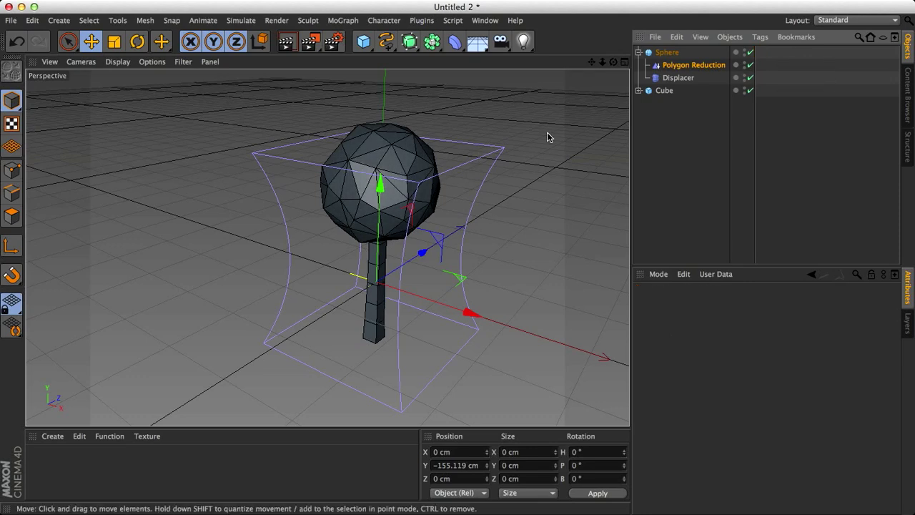
{"action": "left_click_drag", "start_coordinate": [490, 235], "coordinate": [519, 222], "text": "alt"}
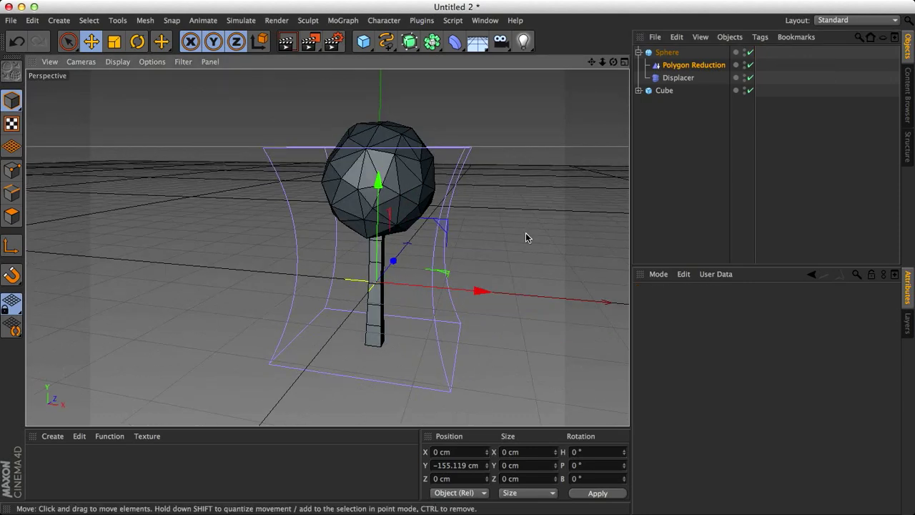
{"action": "key", "text": "super+z"}
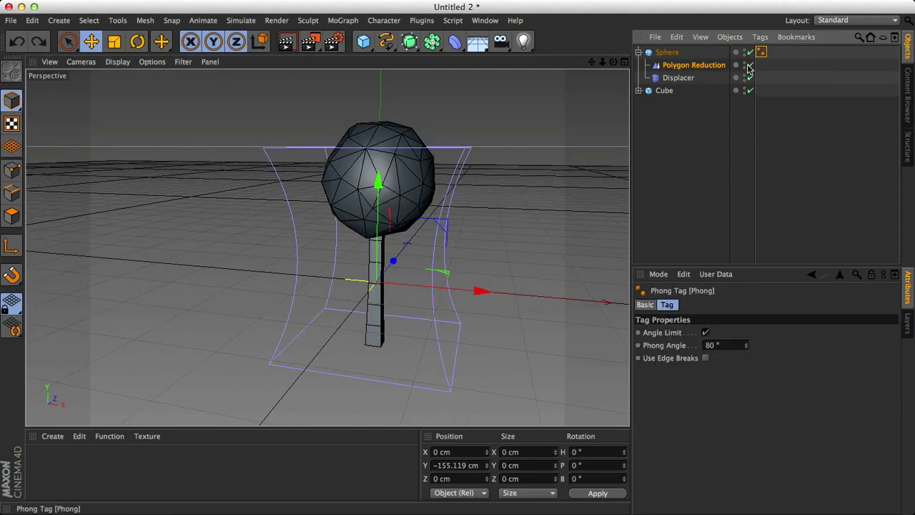
{"action": "key", "text": "super+r"}
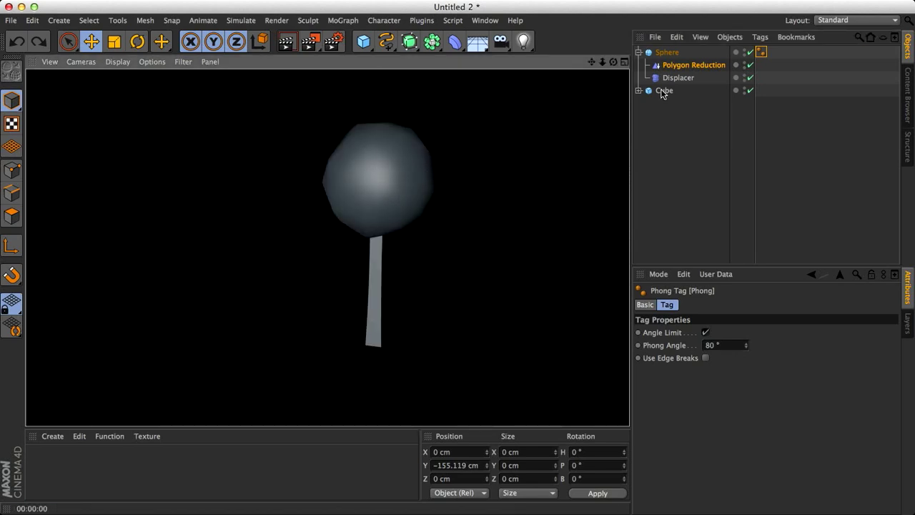
Delete the sphere's Phong tag and render the view to check the flat-shaded crown
{"action": "key", "text": "Delete"}
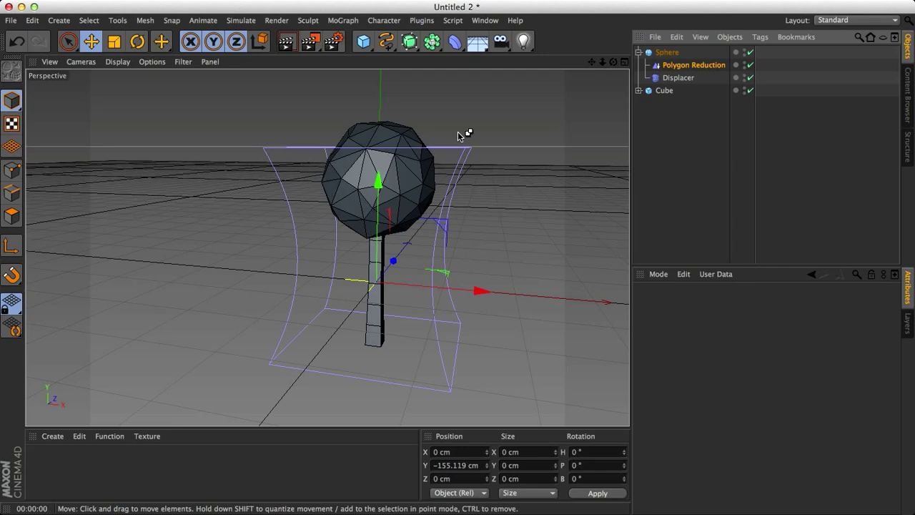
{"action": "key", "text": "super+r"}
{"action": "left_click_drag", "start_coordinate": [386, 213], "coordinate": [290, 244], "text": "alt"}
{"action": "left_click_drag", "start_coordinate": [379, 225], "coordinate": [474, 219], "text": "alt"}
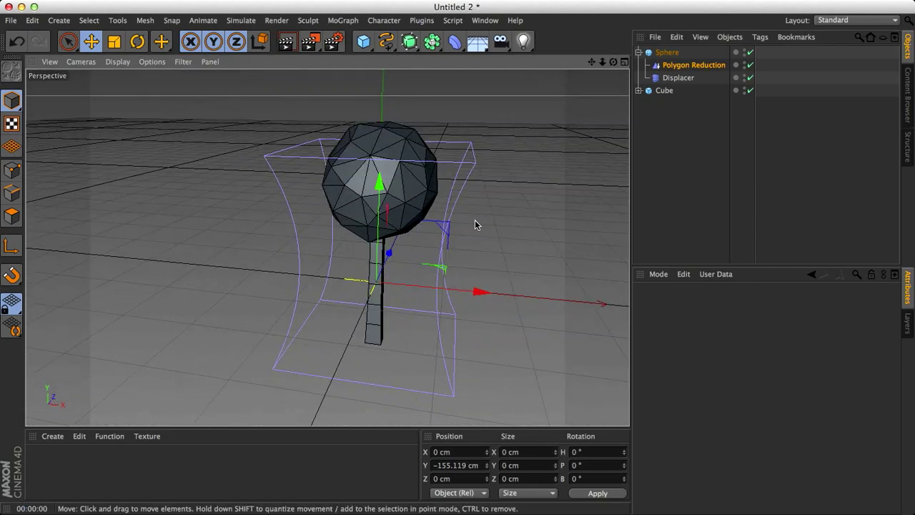
Make the sphere editable and stretch it along Y to a height of about 230 cm
{"action": "left_click", "coordinate": [667, 52]}
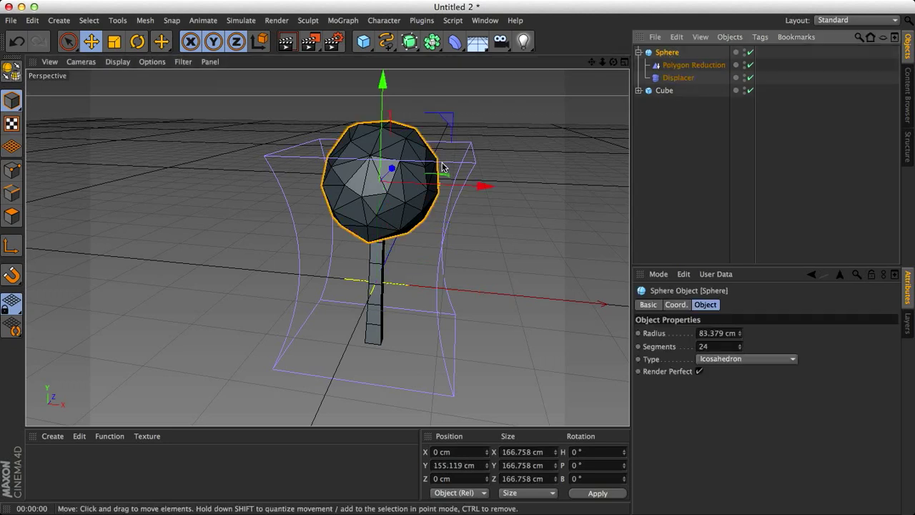
{"action": "key", "text": "c"}
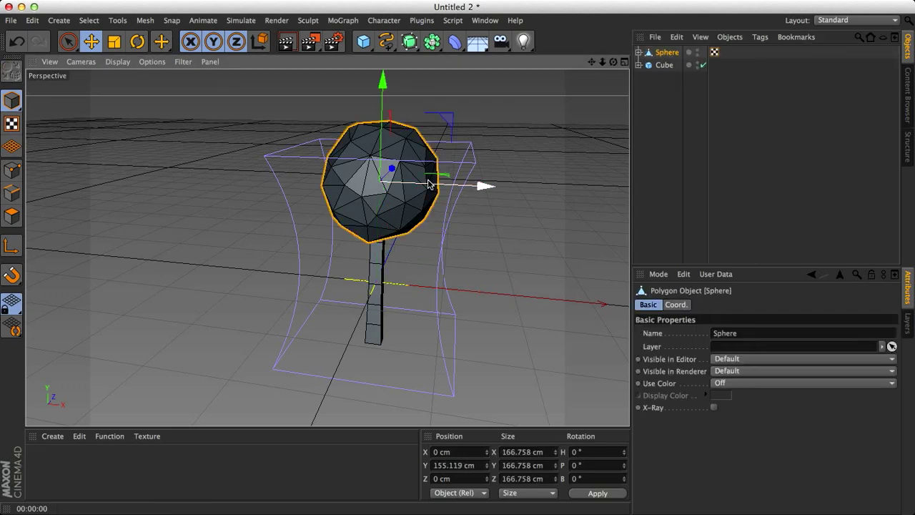
{"action": "key", "text": "t"}
{"action": "mouse_move", "coordinate": [383, 80]}
{"action": "left_mouse_down"}
{"action": "mouse_move", "coordinate": [381, 106]}
{"action": "mouse_move", "coordinate": [382, 90]}
{"action": "left_mouse_up"}
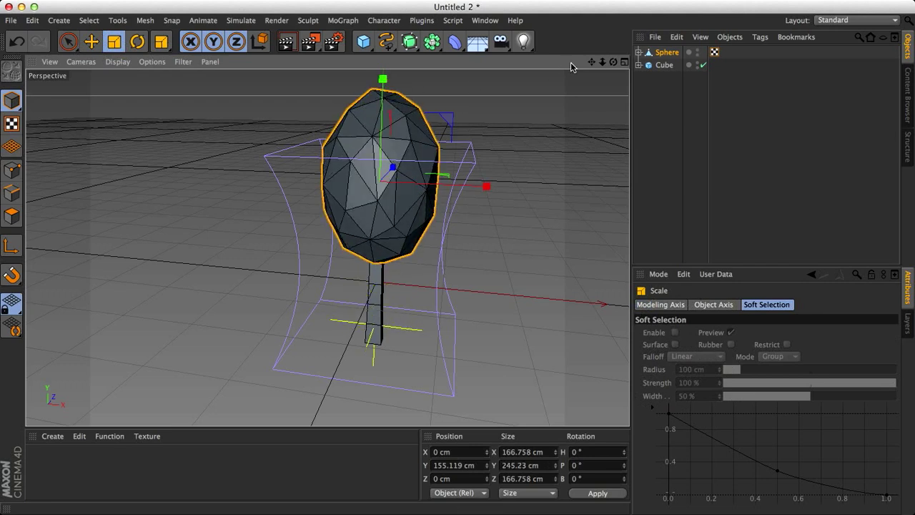
{"action": "left_click", "coordinate": [638, 53]}
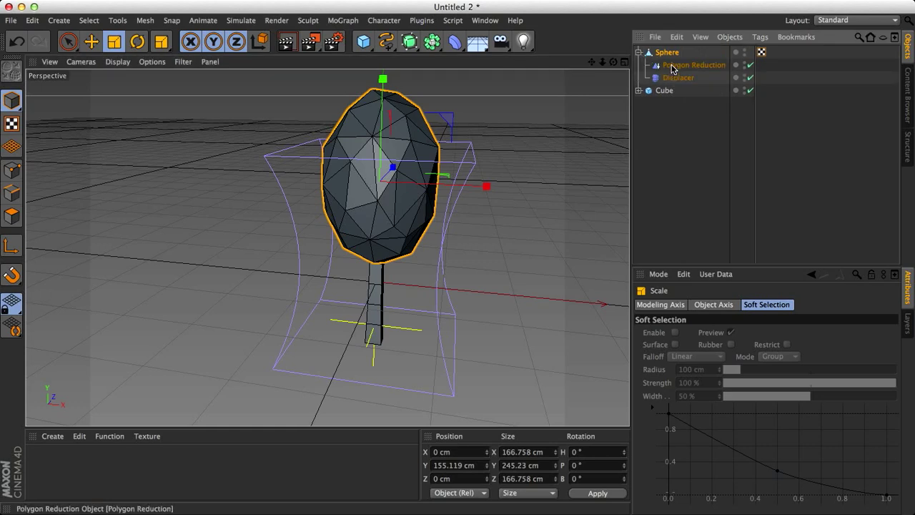
{"action": "left_click_drag", "start_coordinate": [383, 80], "coordinate": [384, 107]}
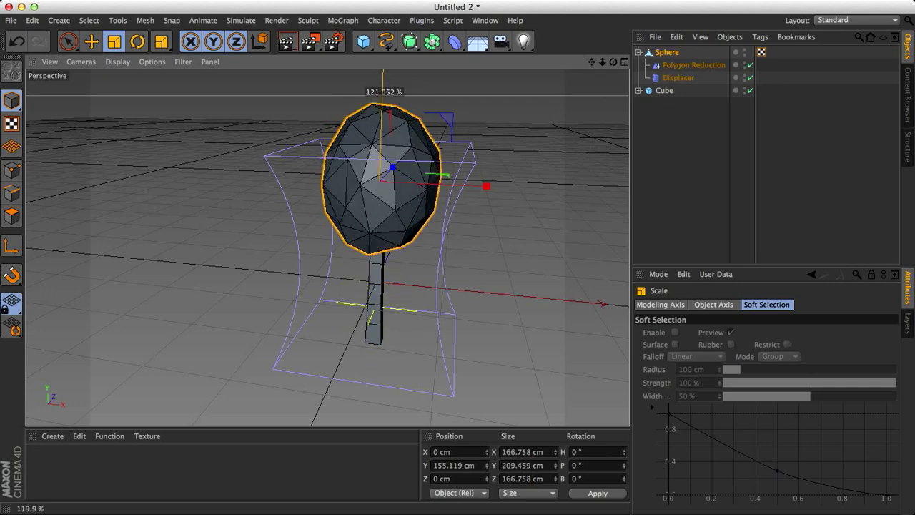
{"action": "mouse_move", "coordinate": [383, 93]}
{"action": "left_mouse_down"}
{"action": "mouse_move", "coordinate": [381, 76]}
{"action": "mouse_move", "coordinate": [381, 86]}
{"action": "left_mouse_up"}
{"action": "left_click_drag", "start_coordinate": [385, 220], "coordinate": [308, 165], "text": "alt"}
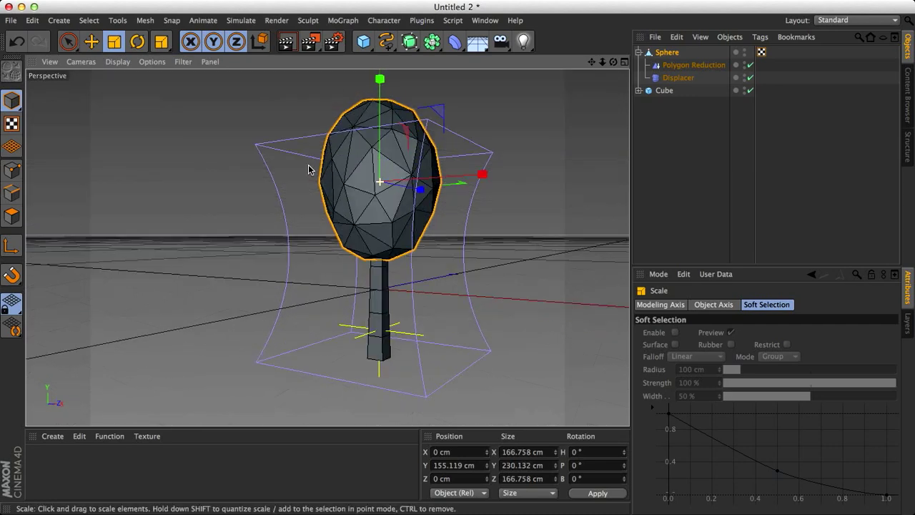
Raise the crown to about Y 181 cm on the trunk and check the tree with a viewport render
{"action": "key", "text": "space"}
{"action": "left_click_drag", "start_coordinate": [381, 119], "coordinate": [381, 96]}
{"action": "scroll", "coordinate": [378, 145], "scroll_direction": "down", "scroll_amount": 3}
{"action": "left_click_drag", "start_coordinate": [378, 147], "coordinate": [361, 242], "text": "alt"}
{"action": "key", "text": "super+r"}
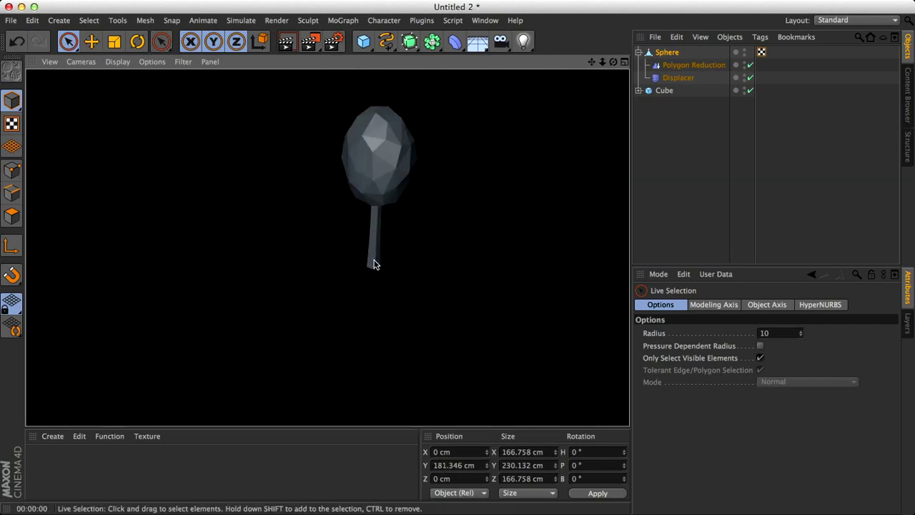
{"action": "middle_click_drag", "start_coordinate": [375, 229], "coordinate": [326, 248], "text": "alt"}
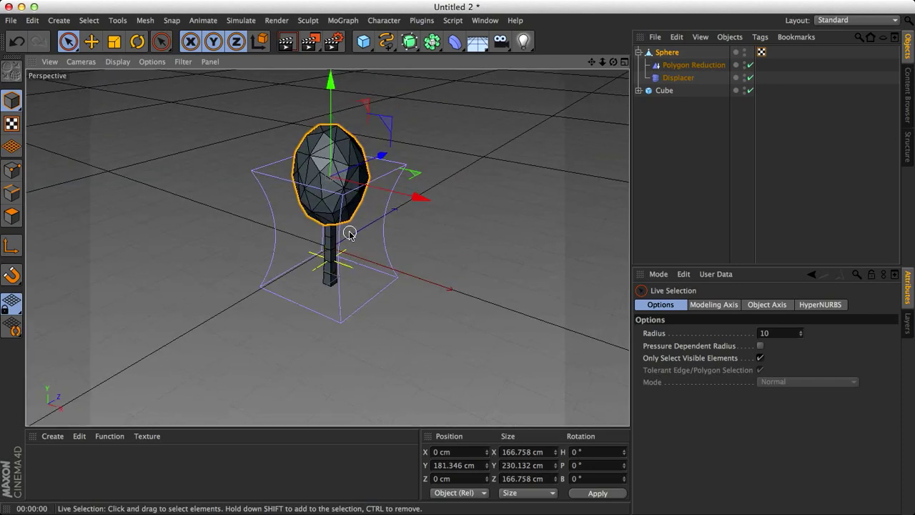
{"action": "left_click_drag", "start_coordinate": [350, 233], "coordinate": [392, 202], "text": "alt"}
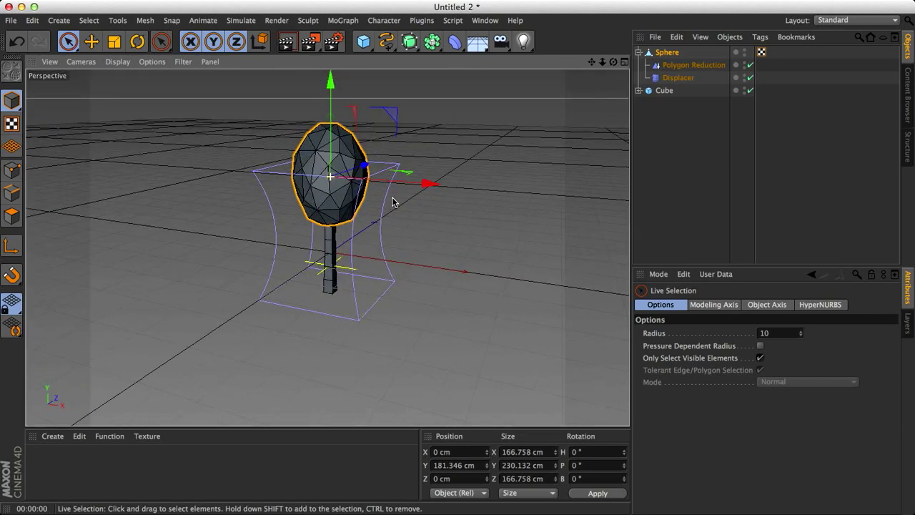
Collapse the sphere's hierarchy, duplicate the trunk cube and move the copy along X to about 306 cm
{"action": "left_click", "coordinate": [638, 53]}
{"action": "left_click", "coordinate": [667, 65]}
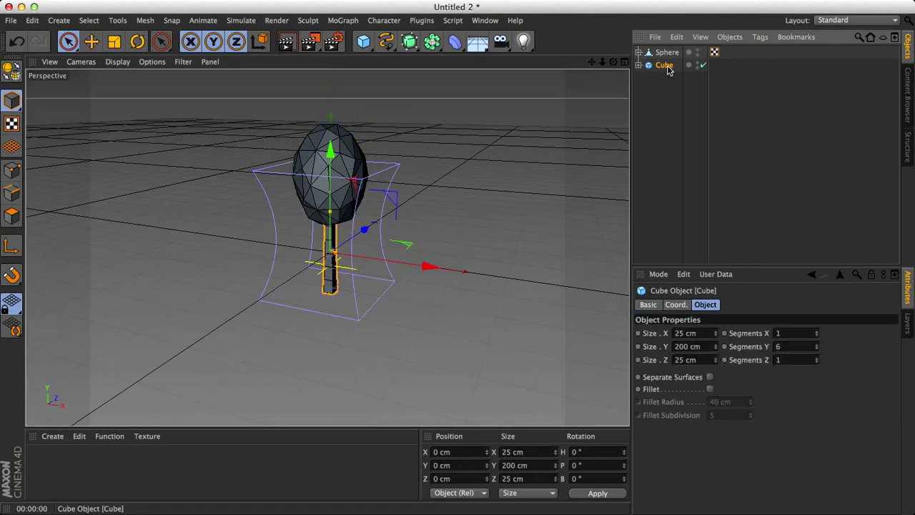
{"action": "left_click_drag", "start_coordinate": [667, 66], "coordinate": [664, 114], "text": "ctrl"}
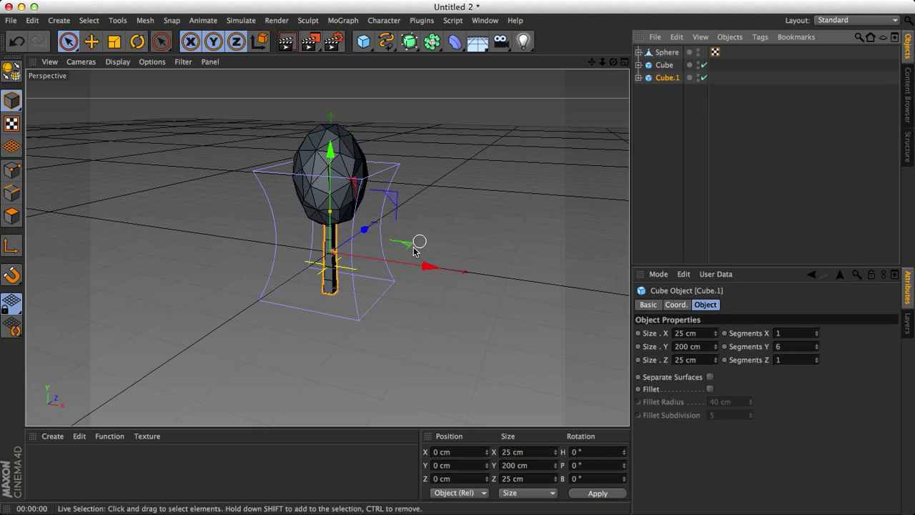
{"action": "left_click_drag", "start_coordinate": [429, 267], "coordinate": [541, 311]}
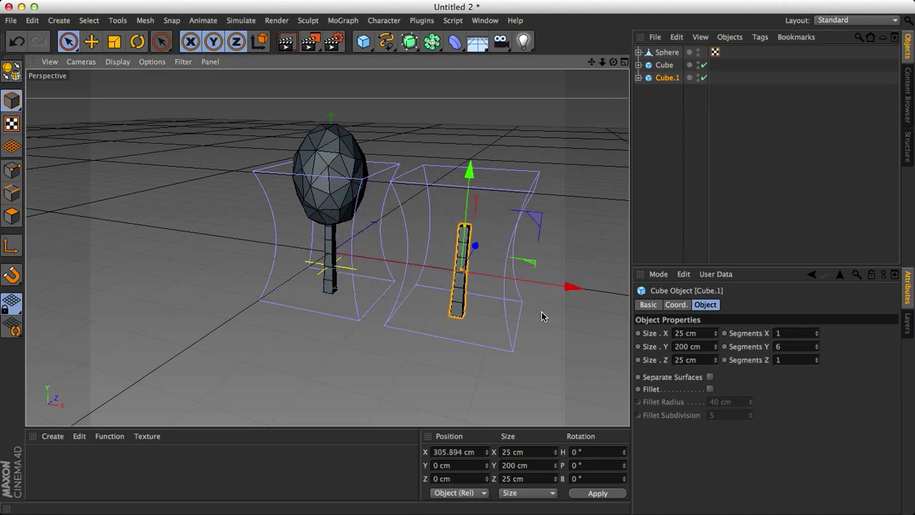
Frame the duplicated trunk up close and make it an editable polygon object
{"action": "middle_click_drag", "start_coordinate": [542, 311], "coordinate": [435, 300], "text": "alt"}
{"action": "scroll", "coordinate": [355, 267], "scroll_direction": "up", "scroll_amount": 5}
{"action": "scroll", "coordinate": [355, 267], "scroll_direction": "up", "scroll_amount": 5}
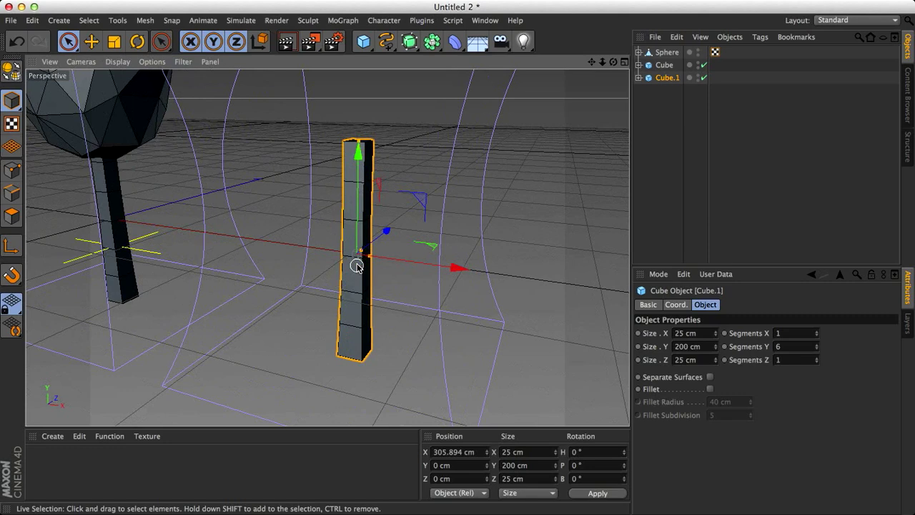
{"action": "left_click_drag", "start_coordinate": [355, 265], "coordinate": [263, 268], "text": "alt"}
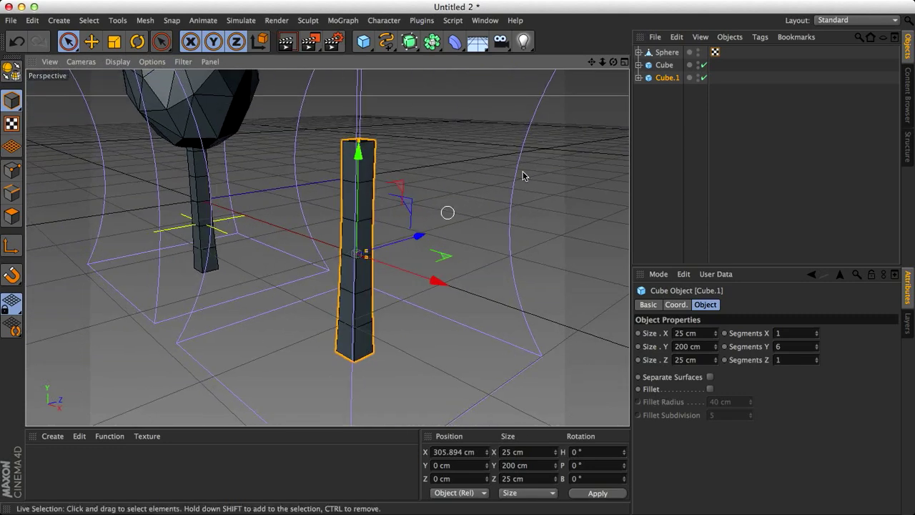
{"action": "key", "text": "c"}
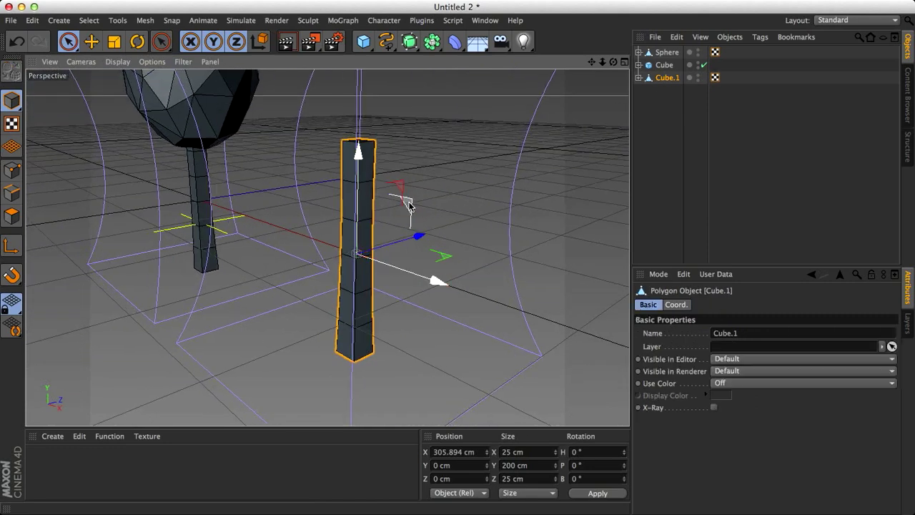
Select a single side polygon in the second row from the top of the duplicated trunk
{"action": "key", "text": "Return"}
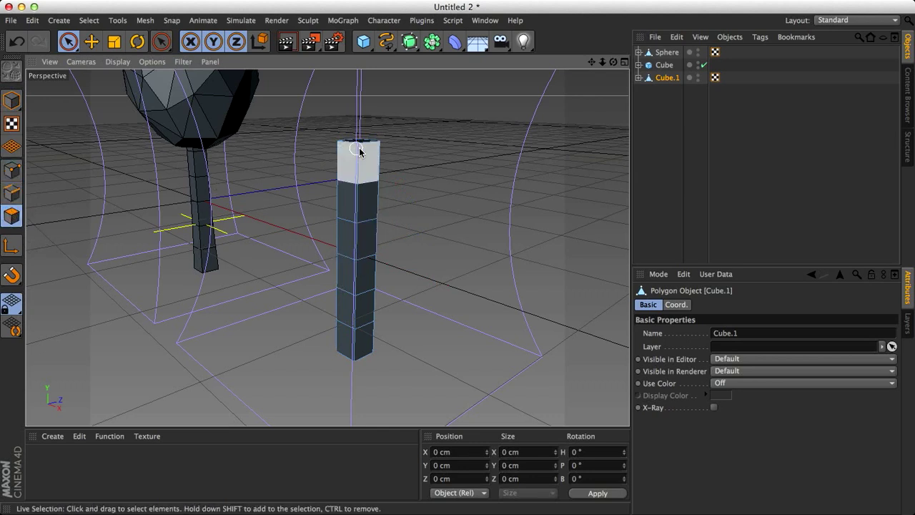
{"action": "left_click", "coordinate": [639, 78]}
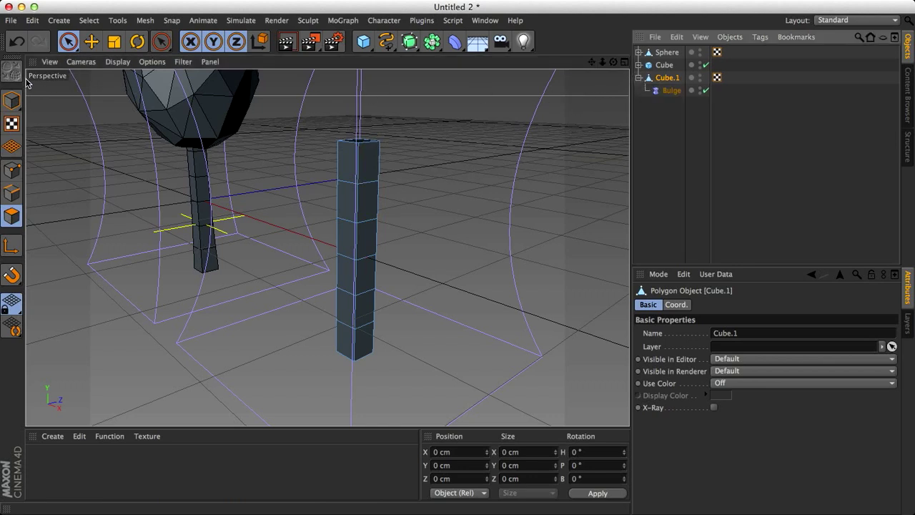
{"action": "left_click", "coordinate": [10, 102]}
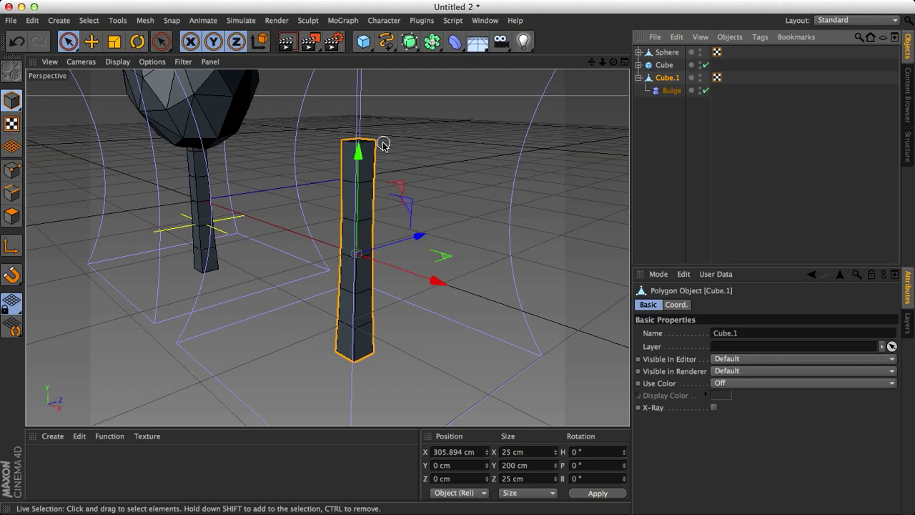
{"action": "left_click", "coordinate": [12, 214]}
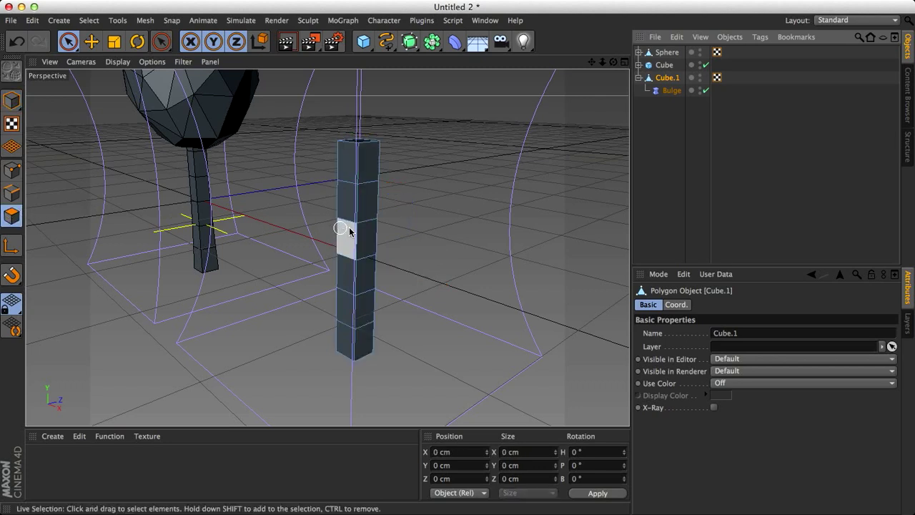
{"action": "left_click", "coordinate": [369, 202]}
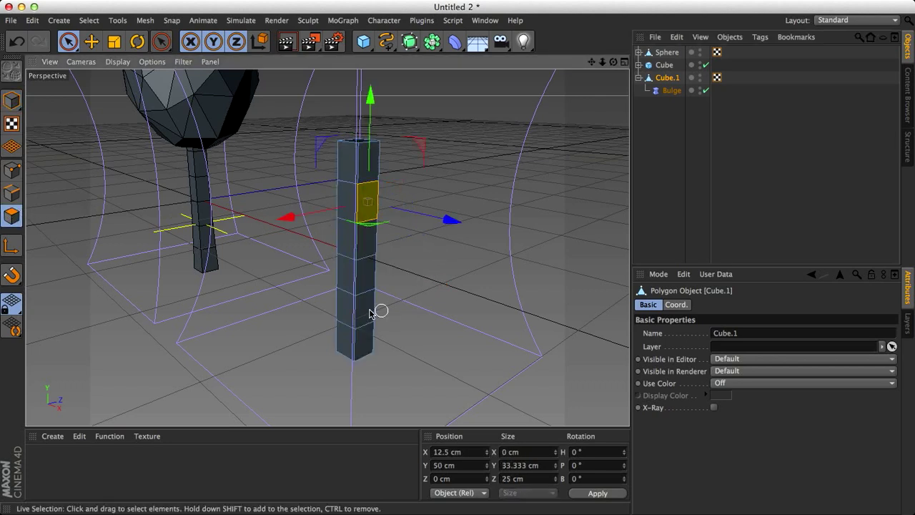
{"action": "scroll", "coordinate": [357, 274], "scroll_direction": "down", "scroll_amount": 5}
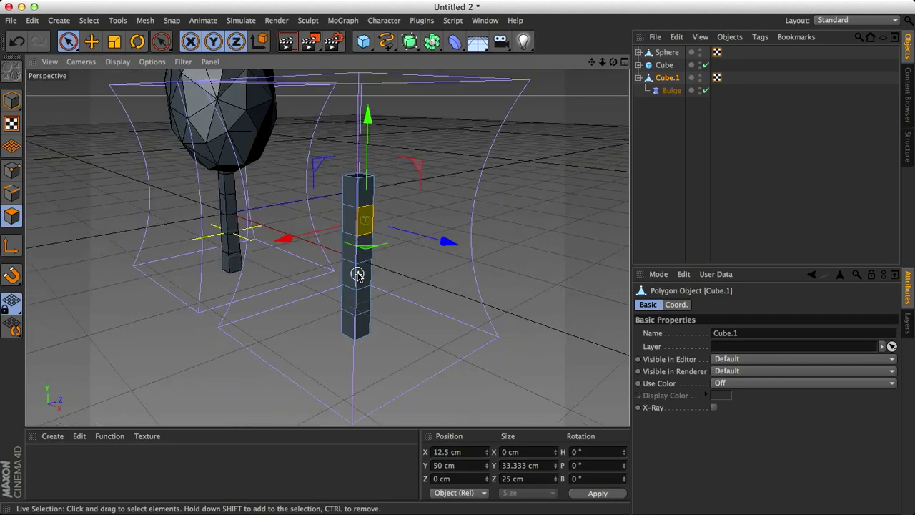
{"action": "left_click_drag", "start_coordinate": [353, 276], "coordinate": [348, 245], "text": "alt"}
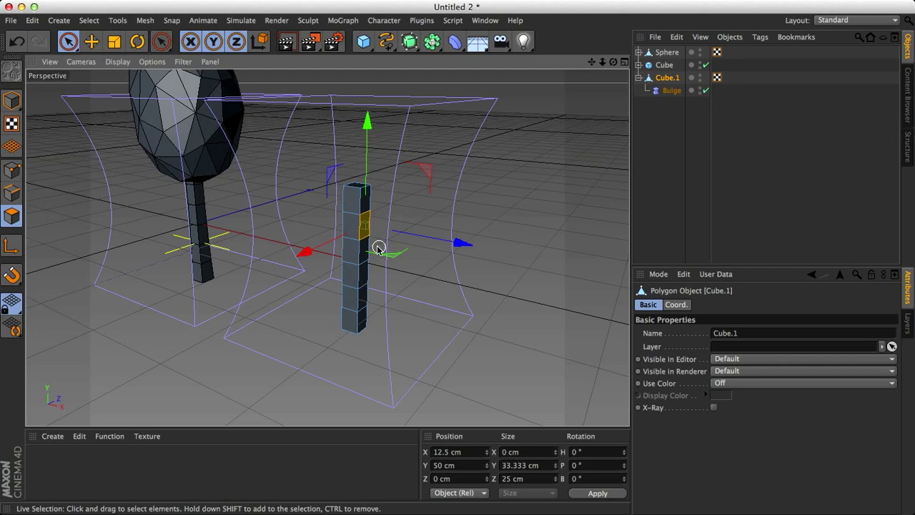
{"action": "scroll", "coordinate": [367, 223], "scroll_direction": "up", "scroll_amount": 3}
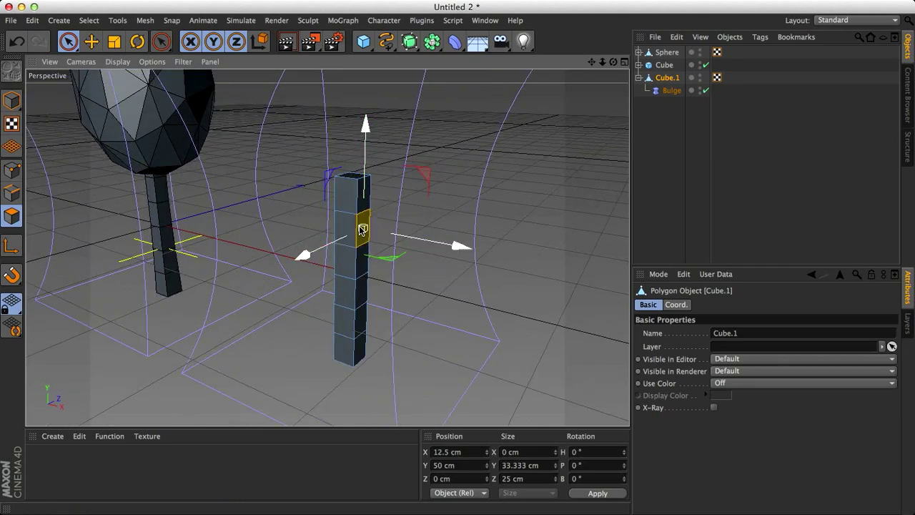
Matrix Extrude the selected polygon into an eight-step tapering branch with a Z move of about 13.4 cm per step
{"action": "right_click", "coordinate": [404, 95]}
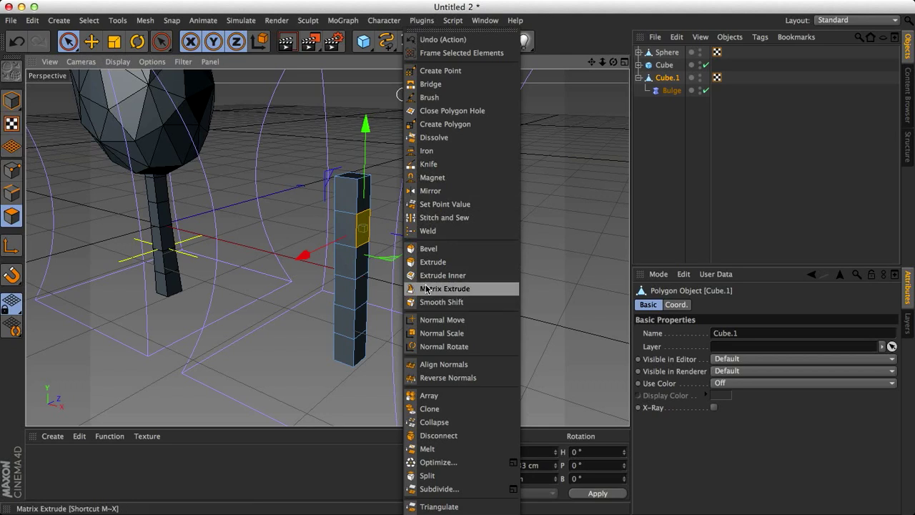
{"action": "left_click", "coordinate": [458, 289]}
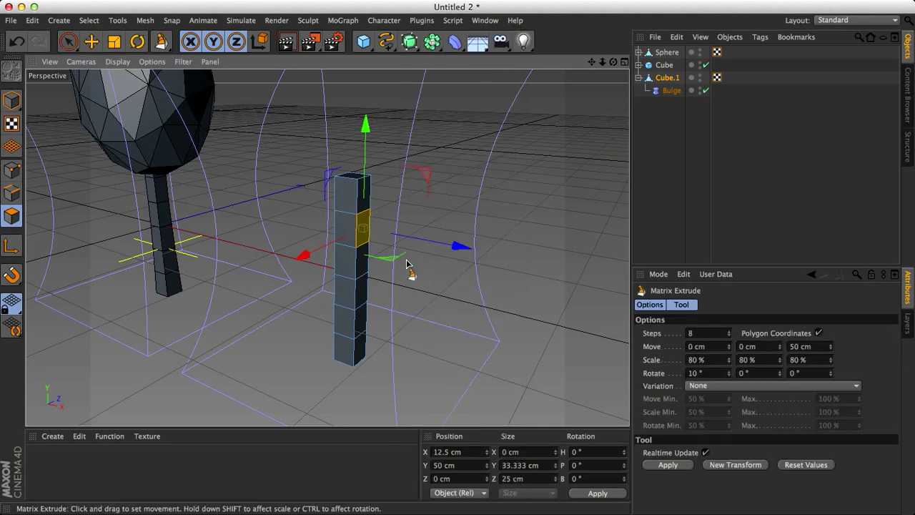
{"action": "mouse_move", "coordinate": [411, 223]}
{"action": "left_mouse_down"}
{"action": "mouse_move", "coordinate": [505, 229]}
{"action": "mouse_move", "coordinate": [411, 223]}
{"action": "left_mouse_up"}
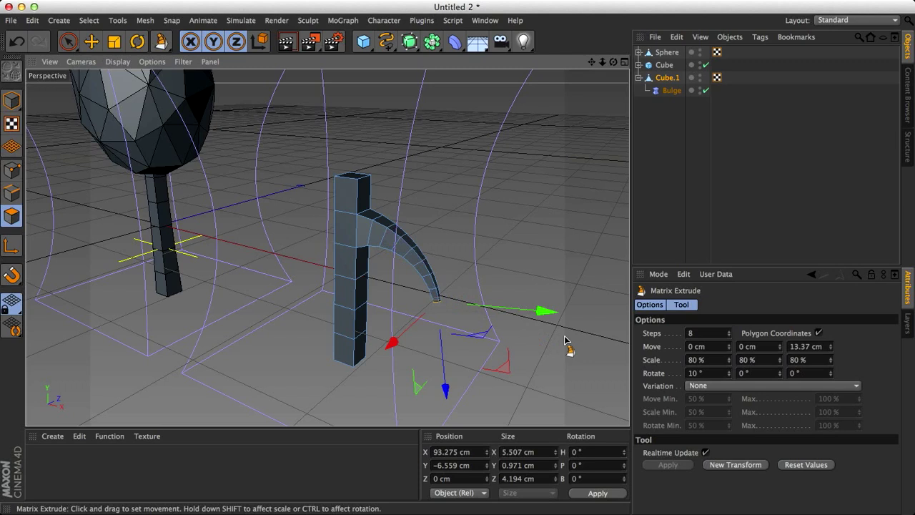
Set the Matrix Extrude Z move to 10 cm and the first rotation to -12°, then return to whole-object editing
{"action": "left_click", "coordinate": [802, 348]}
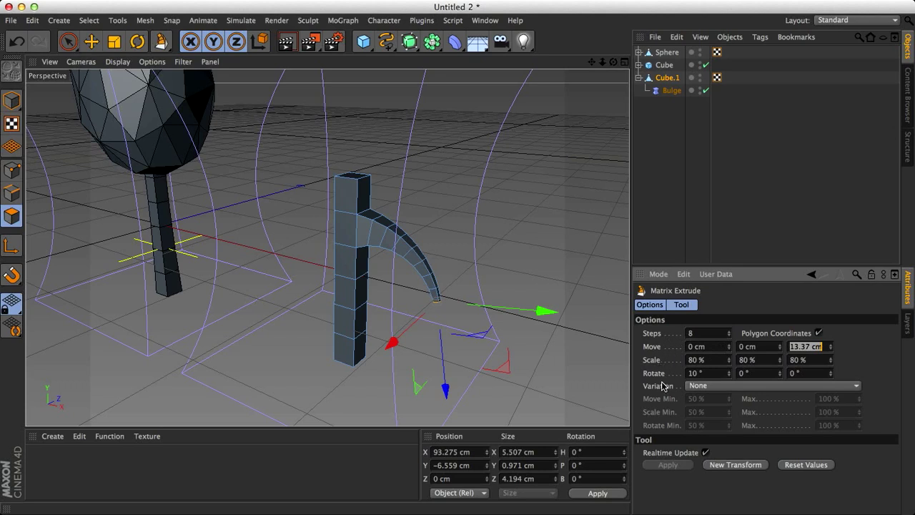
{"action": "key", "text": "Return"}
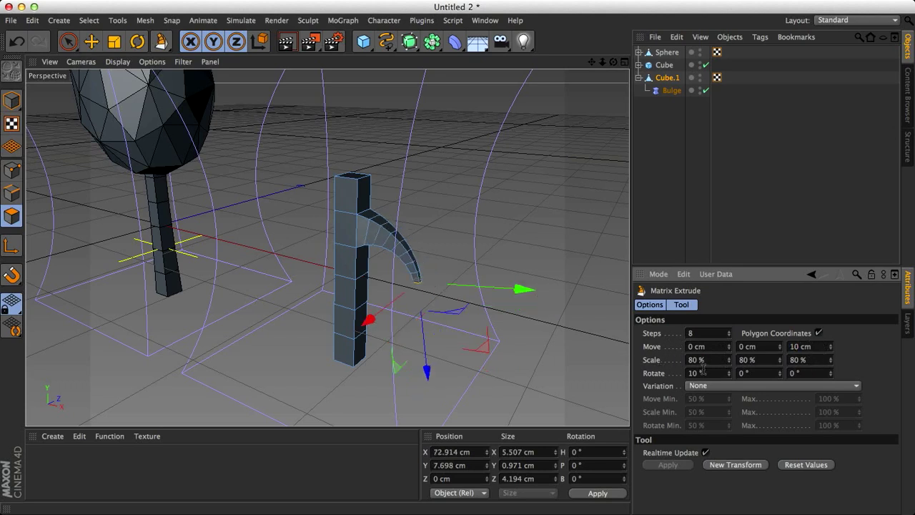
{"action": "type", "text": "-12"}
{"action": "key", "text": "Tab"}
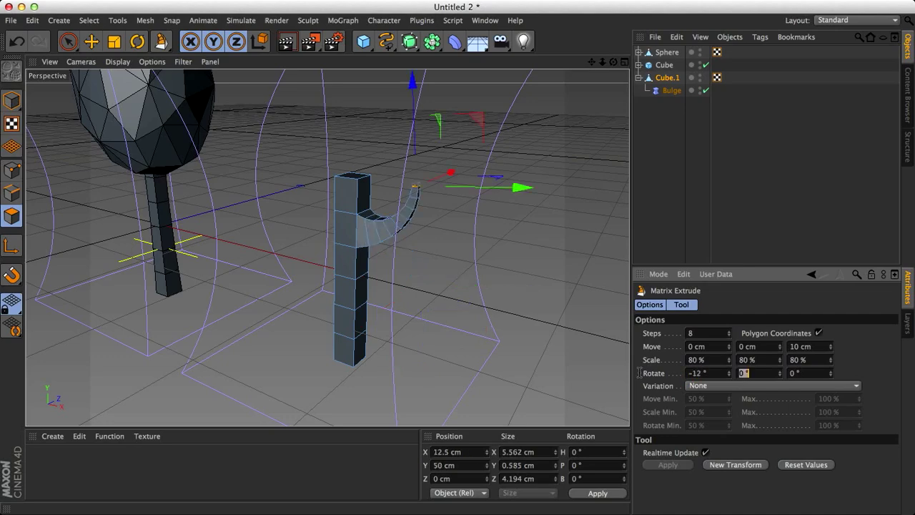
{"action": "left_click_drag", "start_coordinate": [363, 309], "coordinate": [421, 286], "text": "alt"}
{"action": "scroll", "coordinate": [420, 286], "scroll_direction": "down", "scroll_amount": 3}
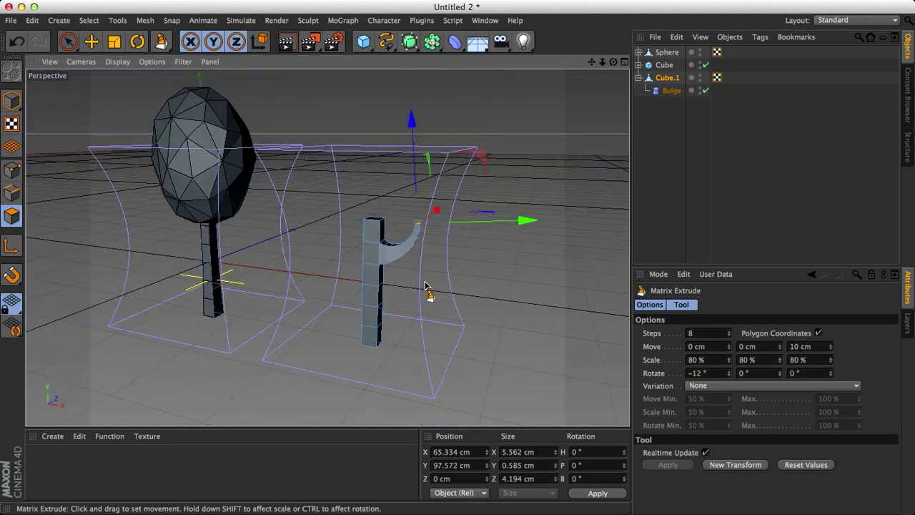
{"action": "scroll", "coordinate": [424, 286], "scroll_direction": "up", "scroll_amount": 3}
{"action": "key", "text": "Return"}
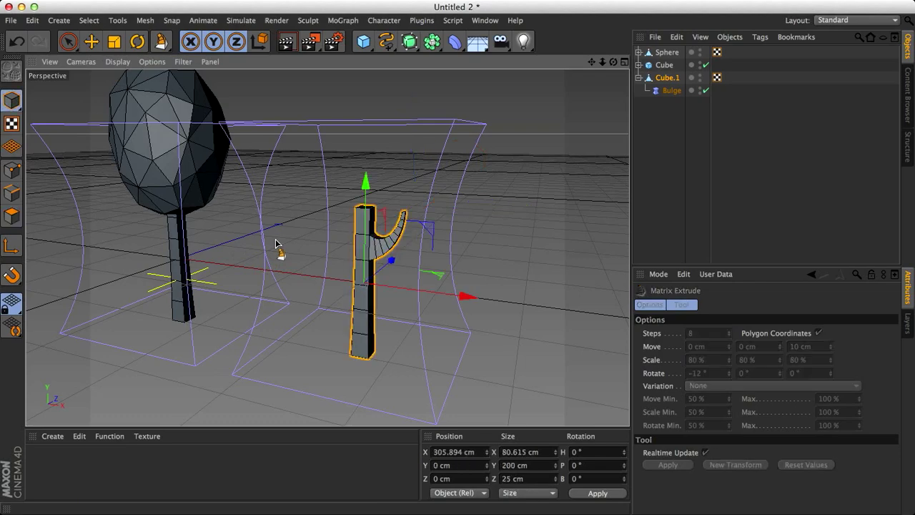
Add a sphere and move it above the branched trunk, to about X 318 cm and Y 147 cm
{"action": "left_click_drag", "start_coordinate": [388, 254], "coordinate": [426, 280], "text": "alt"}
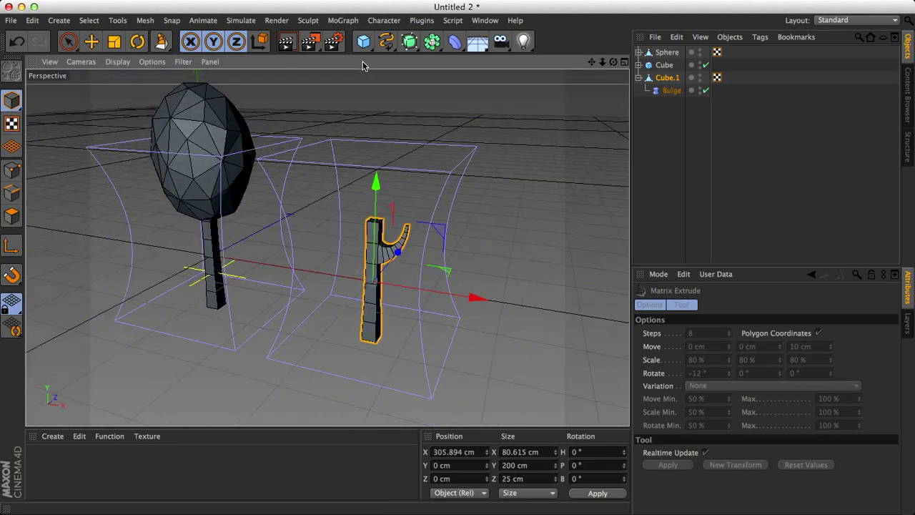
{"action": "left_click", "coordinate": [363, 41]}
{"action": "left_click", "coordinate": [624, 81]}
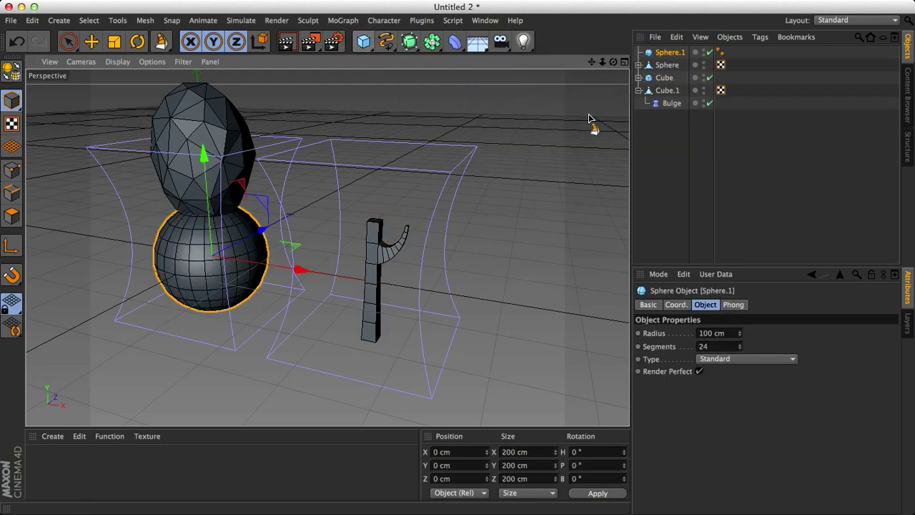
{"action": "key", "text": "space"}
{"action": "left_click_drag", "start_coordinate": [274, 264], "coordinate": [406, 257]}
{"action": "left_click_drag", "start_coordinate": [387, 223], "coordinate": [394, 126]}
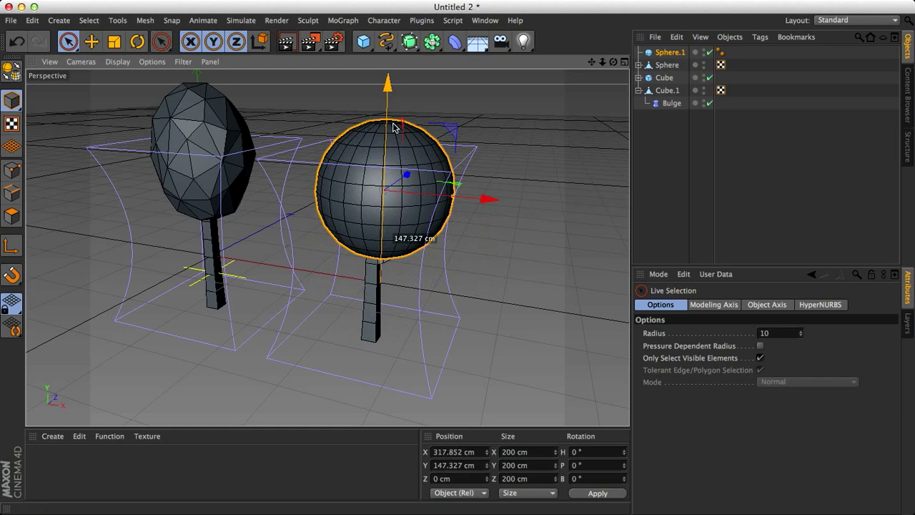
Shrink the new sphere to about 119 cm across and place it on the trunk top at about X 282, Y 138 cm
{"action": "mouse_move", "coordinate": [472, 191]}
{"action": "left_mouse_down", "text": "alt"}
{"action": "mouse_move", "coordinate": [452, 207]}
{"action": "mouse_move", "coordinate": [417, 198]}
{"action": "mouse_move", "coordinate": [461, 200]}
{"action": "left_mouse_up", "text": "alt"}
{"action": "left_click_drag", "start_coordinate": [447, 136], "coordinate": [422, 138]}
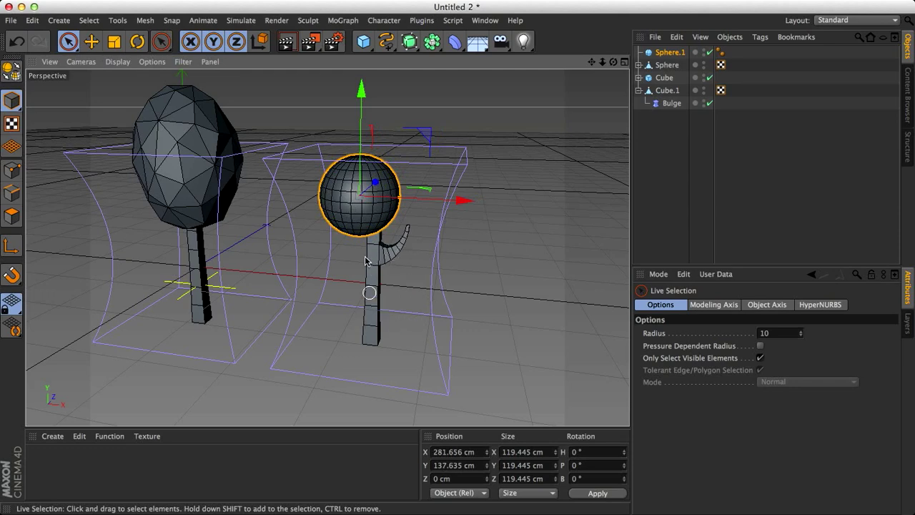
{"action": "mouse_move", "coordinate": [386, 246]}
{"action": "left_mouse_down"}
{"action": "mouse_move", "coordinate": [386, 279]}
{"action": "mouse_move", "coordinate": [267, 291]}
{"action": "left_mouse_up"}
{"action": "left_click", "coordinate": [380, 198]}
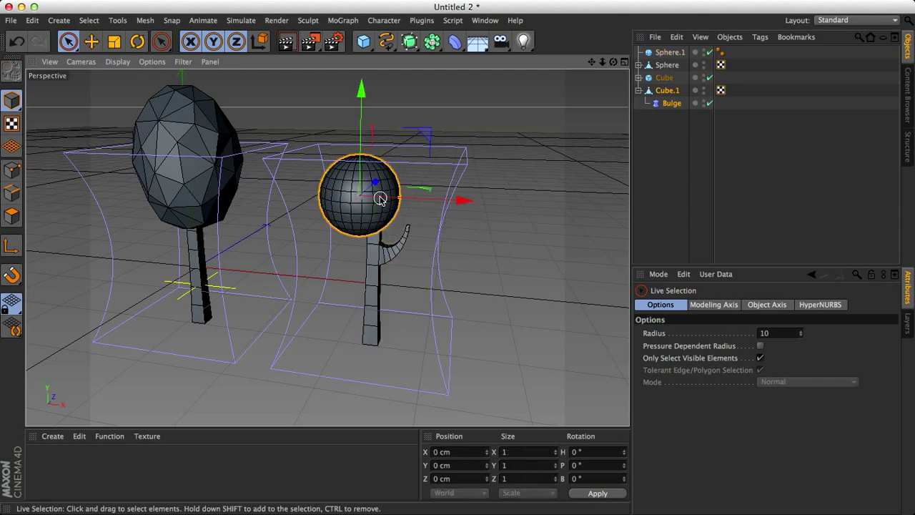
{"action": "left_click_drag", "start_coordinate": [430, 287], "coordinate": [395, 301], "text": "alt"}
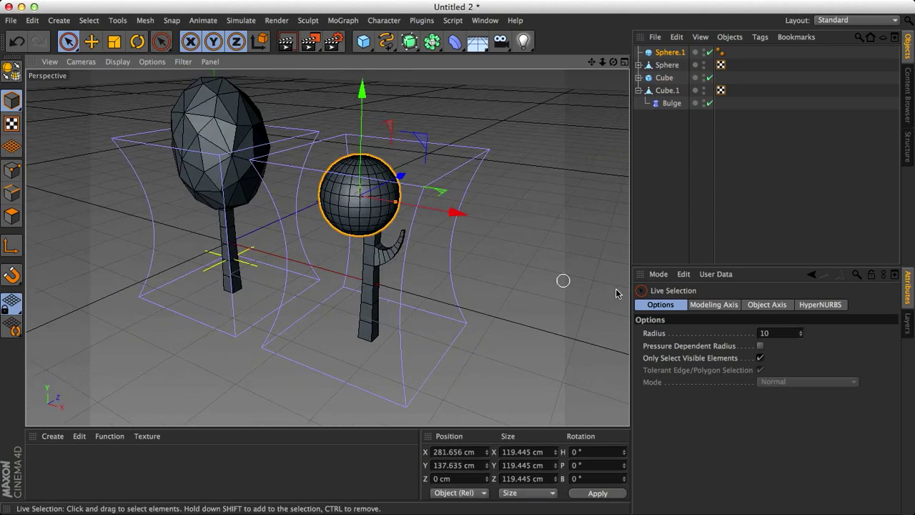
Change the new crown sphere's type to Icosahedron
{"action": "left_click", "coordinate": [681, 55]}
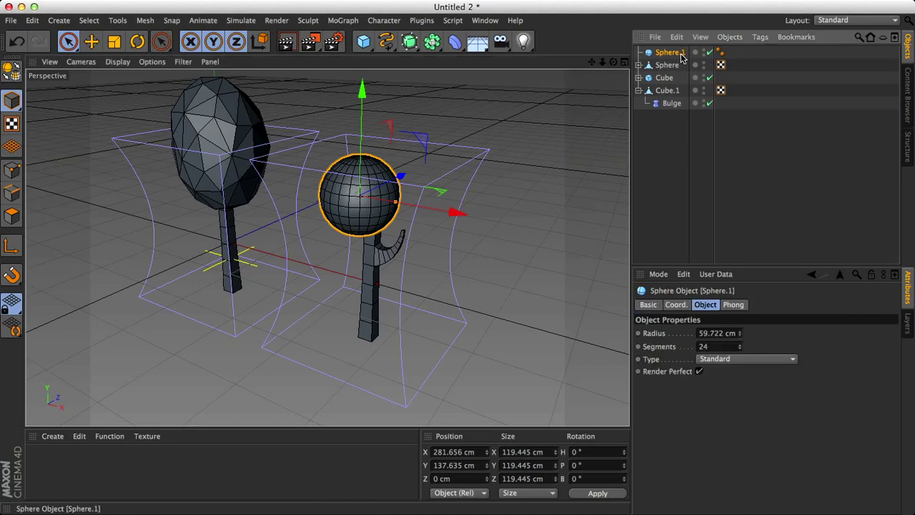
{"action": "left_click", "coordinate": [754, 357]}
{"action": "left_click", "coordinate": [736, 422]}
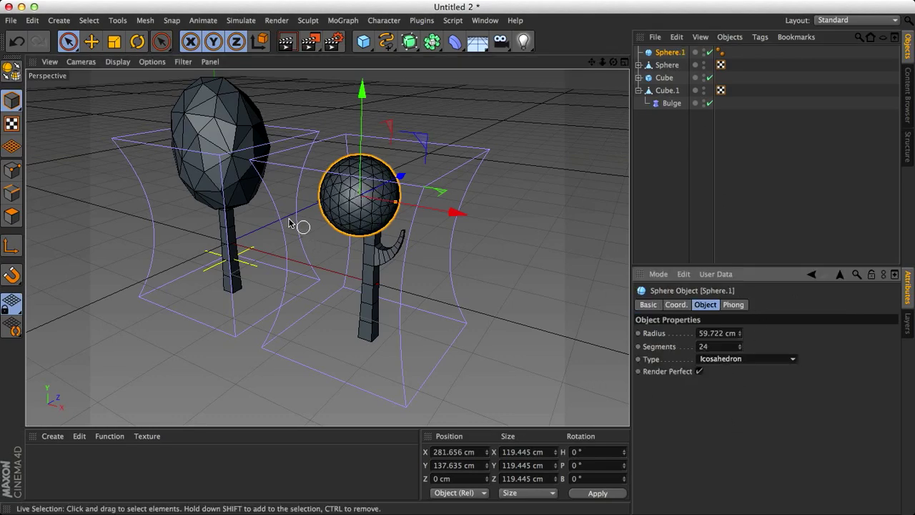
Make two smaller sphere copies, one over the branch tip and one of about 32 cm radius above it at about X 341, Y 161 cm
{"action": "scroll", "coordinate": [289, 218], "scroll_direction": "up", "scroll_amount": 3}
{"action": "left_click_drag", "start_coordinate": [434, 255], "coordinate": [419, 212], "text": "alt"}
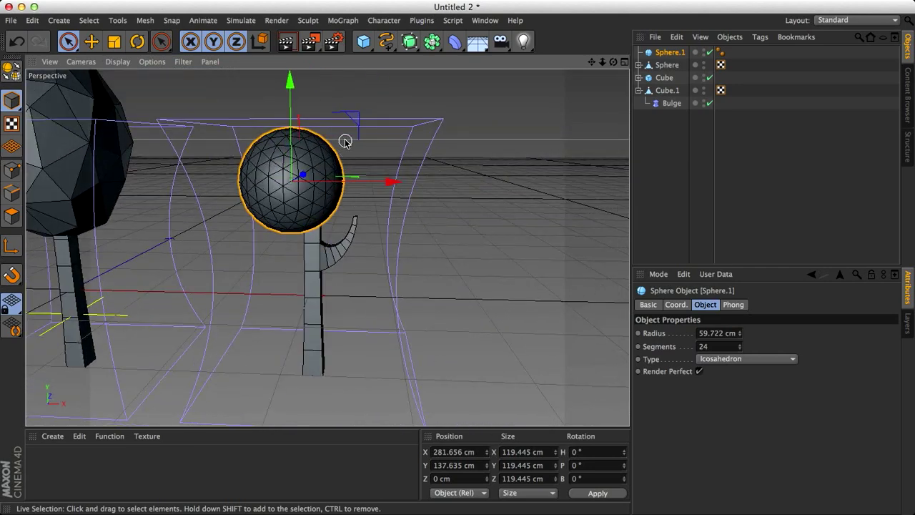
{"action": "left_click_drag", "start_coordinate": [354, 122], "coordinate": [434, 139], "text": "ctrl"}
{"action": "left_click_drag", "start_coordinate": [415, 204], "coordinate": [401, 202]}
{"action": "left_click_drag", "start_coordinate": [430, 137], "coordinate": [385, 241]}
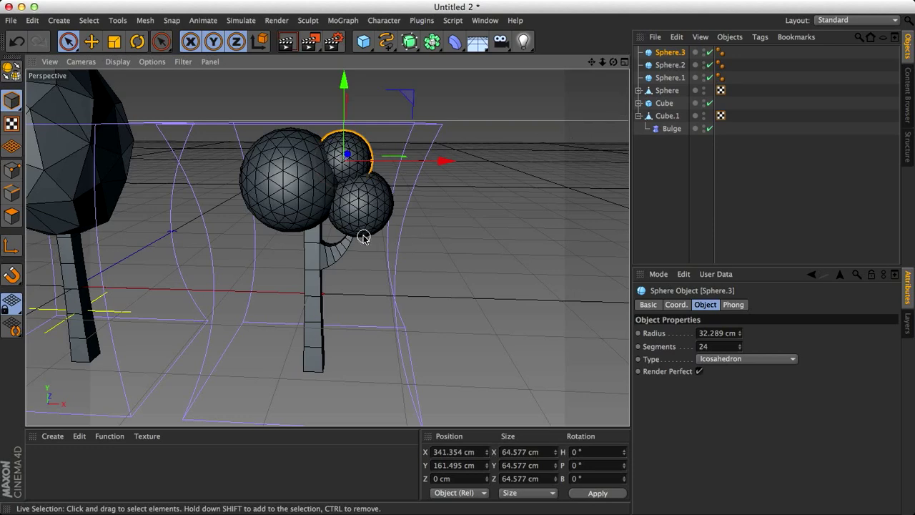
{"action": "left_click_drag", "start_coordinate": [363, 238], "coordinate": [298, 230], "text": "alt"}
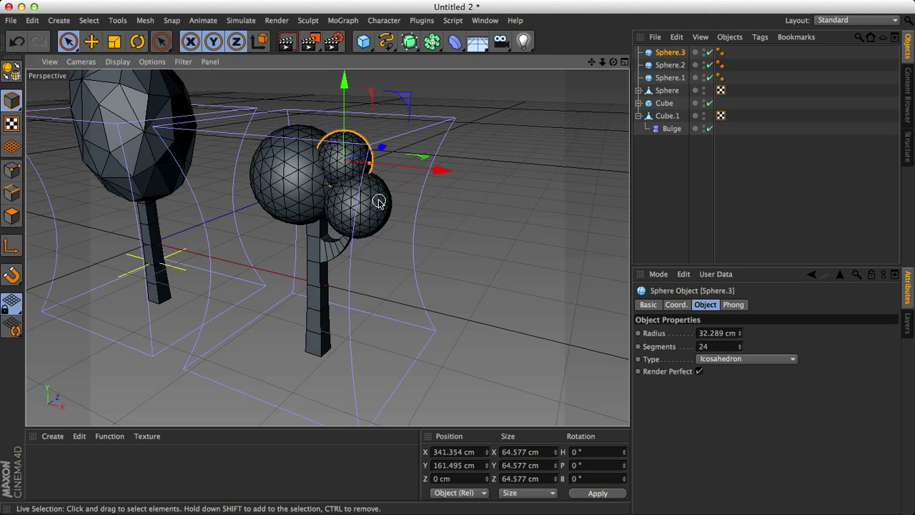
Add a Metaball object and make the three icosahedron spheres its children
{"action": "left_click", "coordinate": [432, 41]}
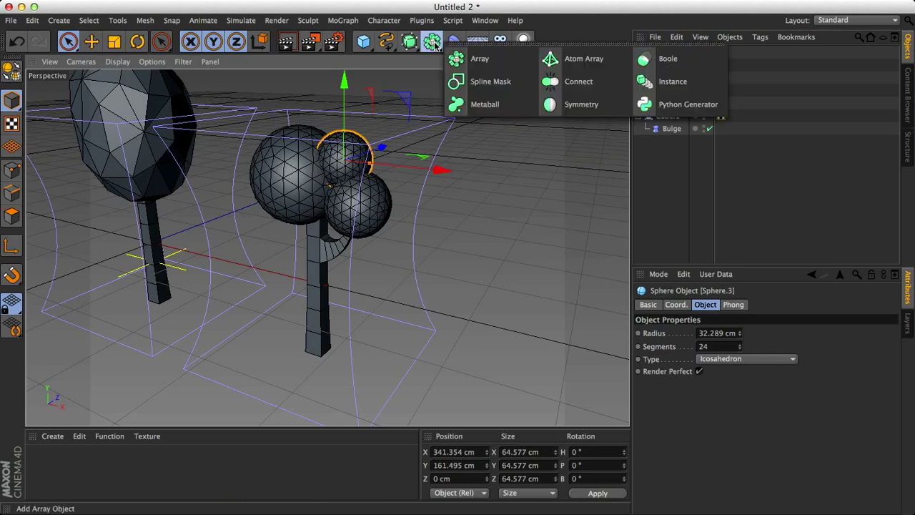
{"action": "left_click", "coordinate": [484, 106]}
{"action": "left_click", "coordinate": [668, 65]}
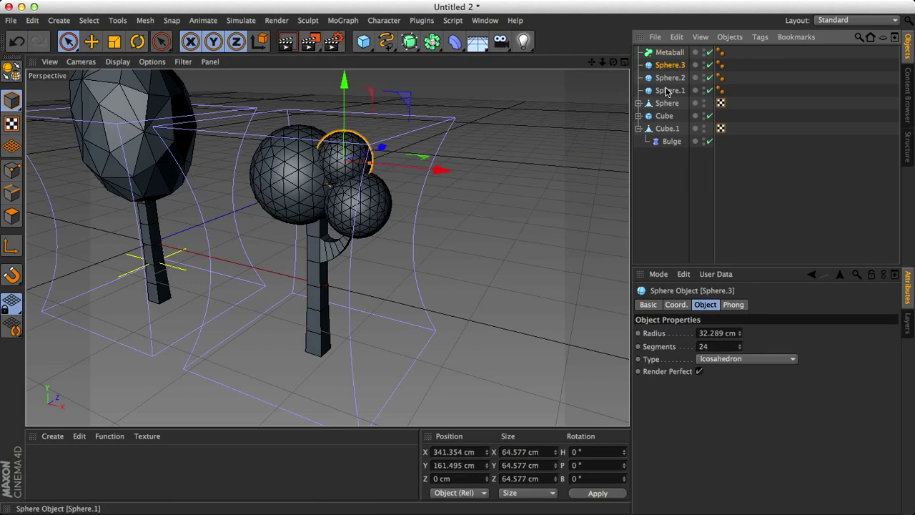
{"action": "left_click", "coordinate": [666, 91], "text": "shift"}
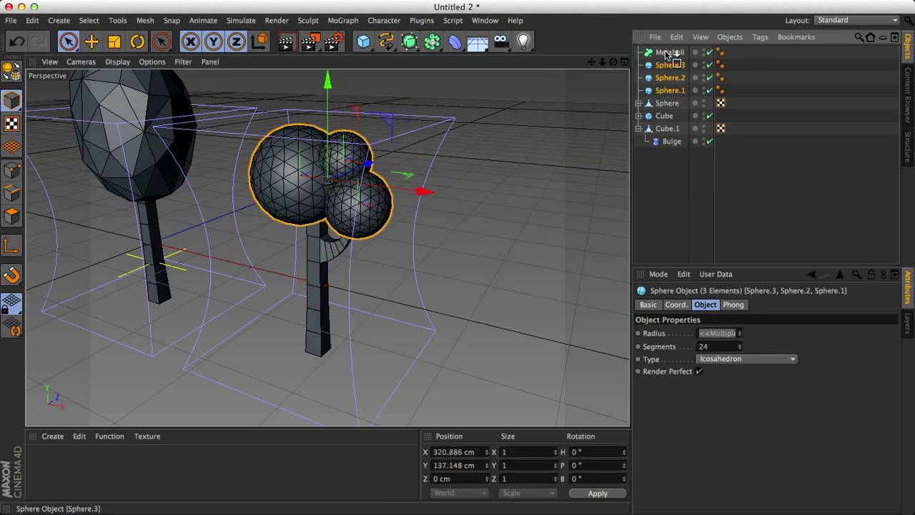
{"action": "left_click_drag", "start_coordinate": [666, 54], "coordinate": [667, 53]}
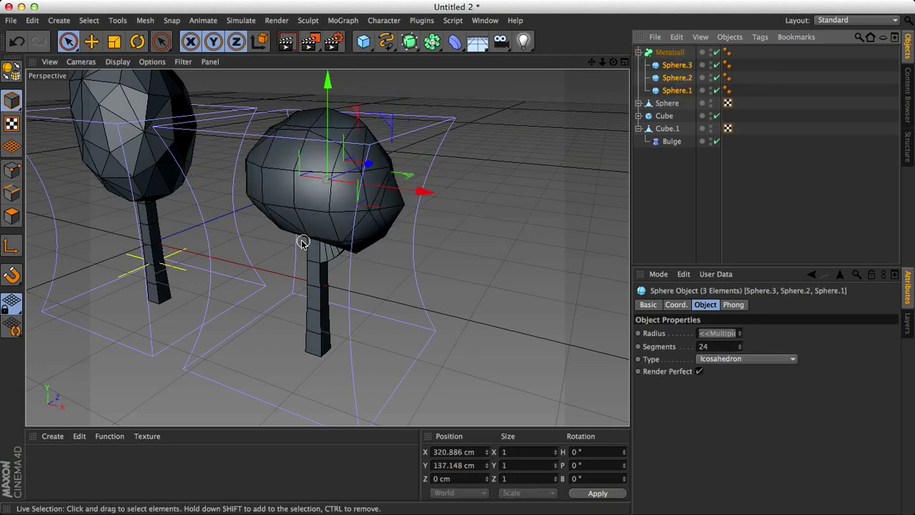
Set the Metaball's Editor Subdivision to 1 cm
{"action": "left_click_drag", "start_coordinate": [312, 216], "coordinate": [381, 189], "text": "alt"}
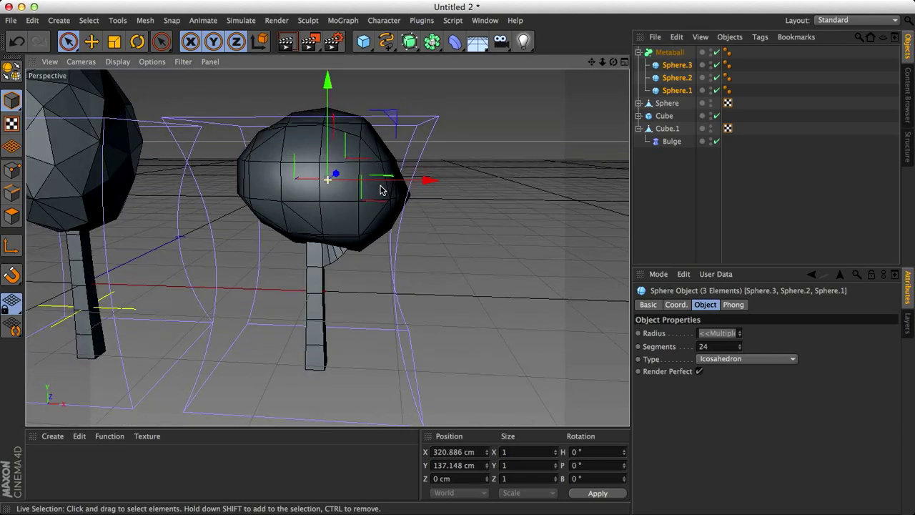
{"action": "left_click", "coordinate": [664, 54]}
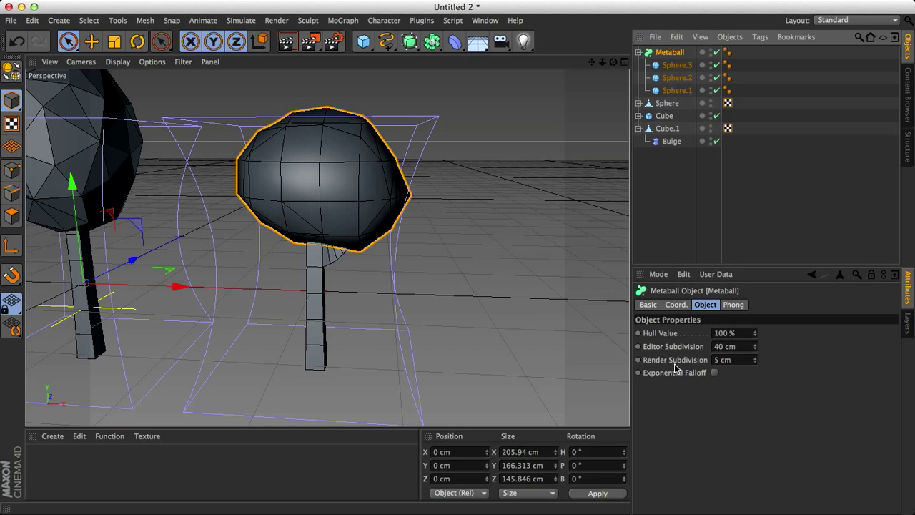
{"action": "left_click", "coordinate": [737, 346]}
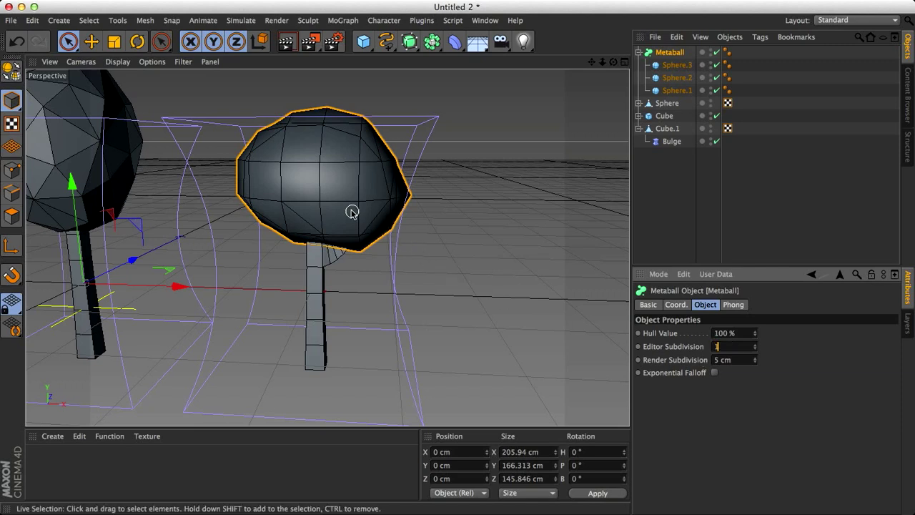
{"action": "key", "text": "Tab"}
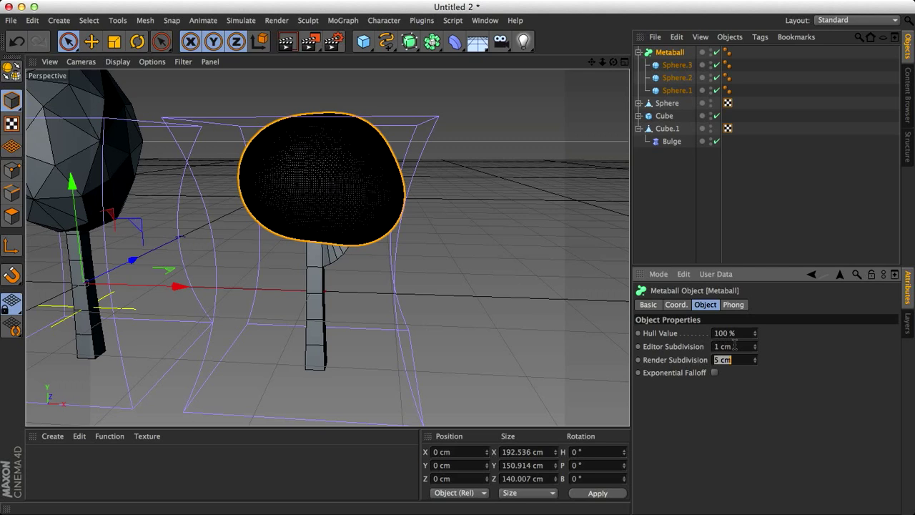
Set the Metaball's Editor and Render Subdivision to 15 cm and its Hull Value to 138 %
{"action": "type", "text": "15"}
{"action": "key", "text": "Tab"}
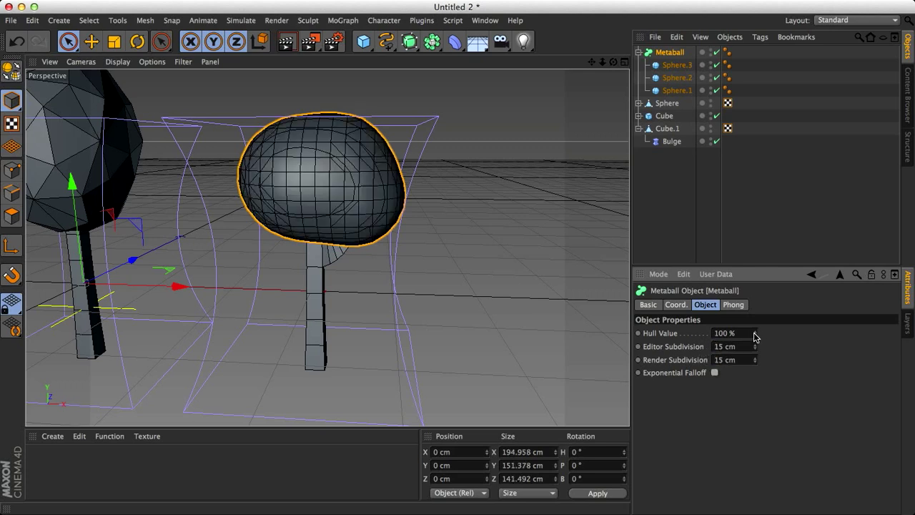
{"action": "mouse_move", "coordinate": [755, 335]}
{"action": "left_mouse_down"}
{"action": "mouse_move", "coordinate": [754, 203]}
{"action": "mouse_move", "coordinate": [755, 336]}
{"action": "left_mouse_up"}
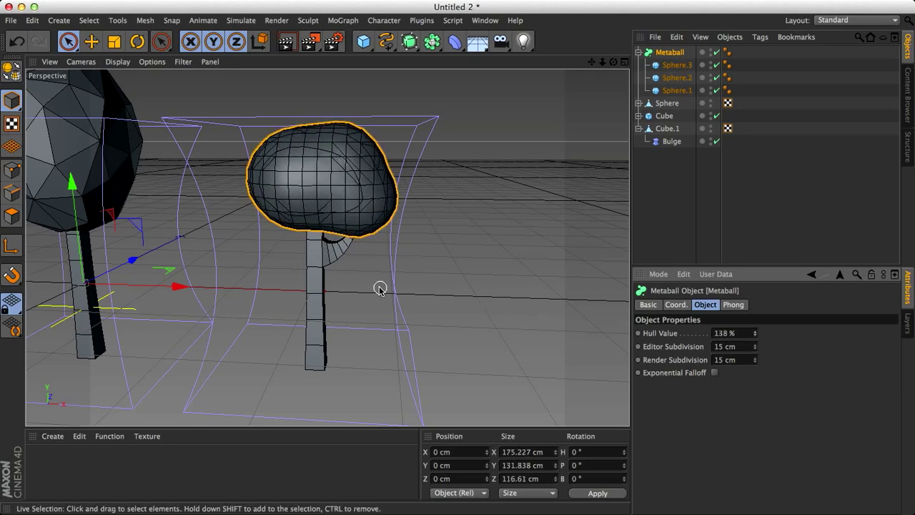
{"action": "left_click_drag", "start_coordinate": [379, 287], "coordinate": [337, 300], "text": "alt"}
Convert the Metaball into an editable polygon object and delete its Phong tag
{"action": "left_click", "coordinate": [672, 53]}
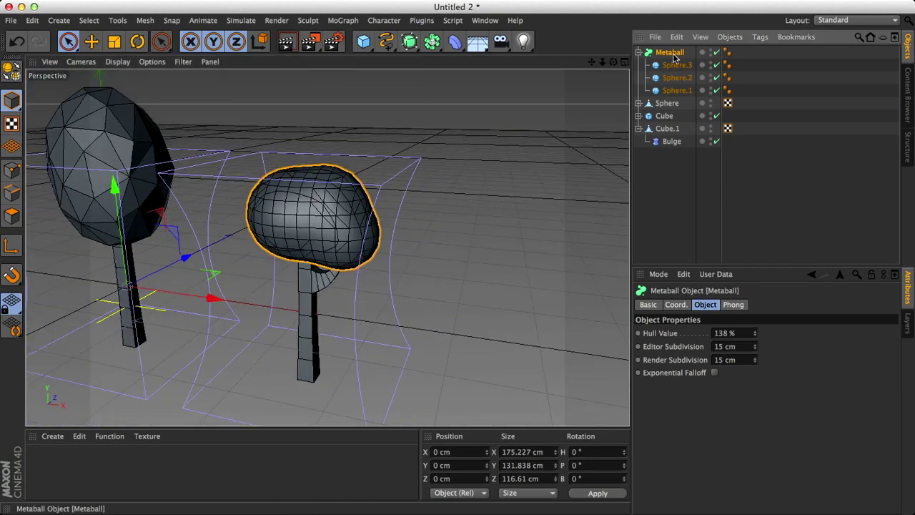
{"action": "key", "text": "c"}
{"action": "left_click", "coordinate": [719, 52]}
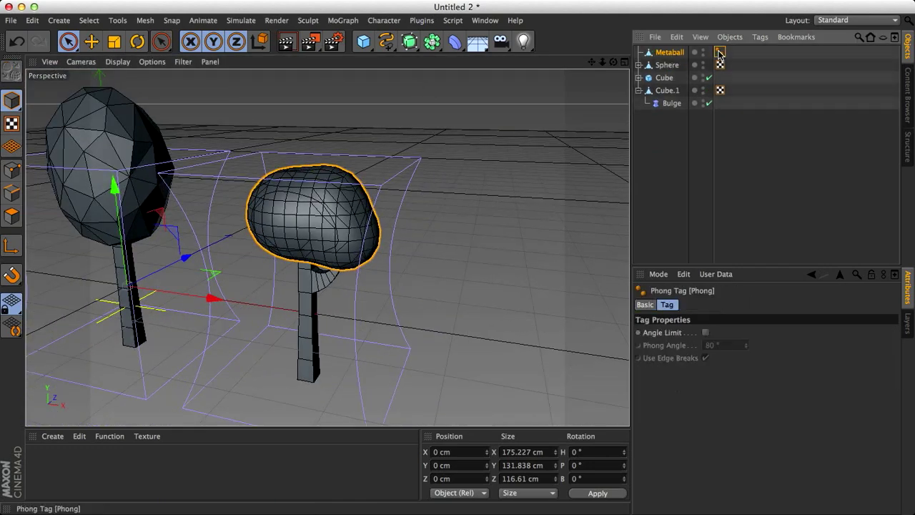
{"action": "key", "text": "Delete"}
Copy the Polygon Reduction and Displacer deformers from the Sphere crown onto the Metaball crown
{"action": "left_click", "coordinate": [638, 65]}
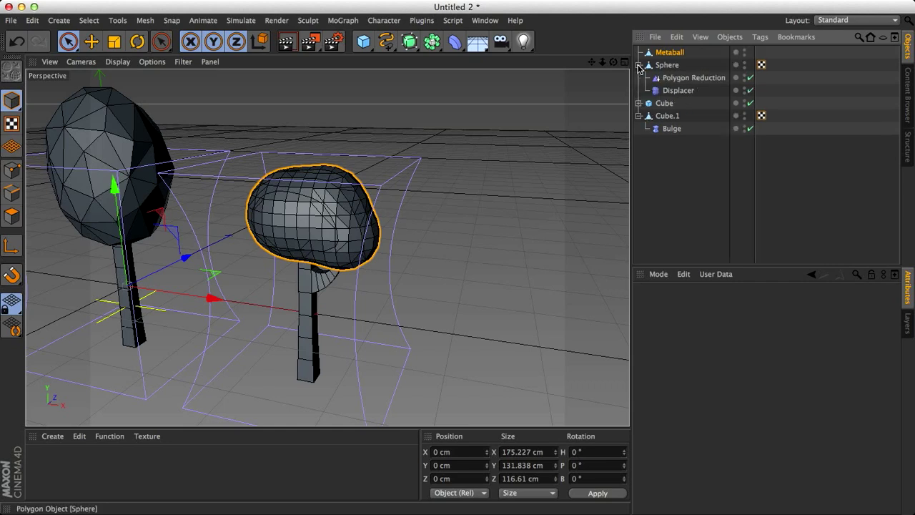
{"action": "left_click", "coordinate": [675, 77]}
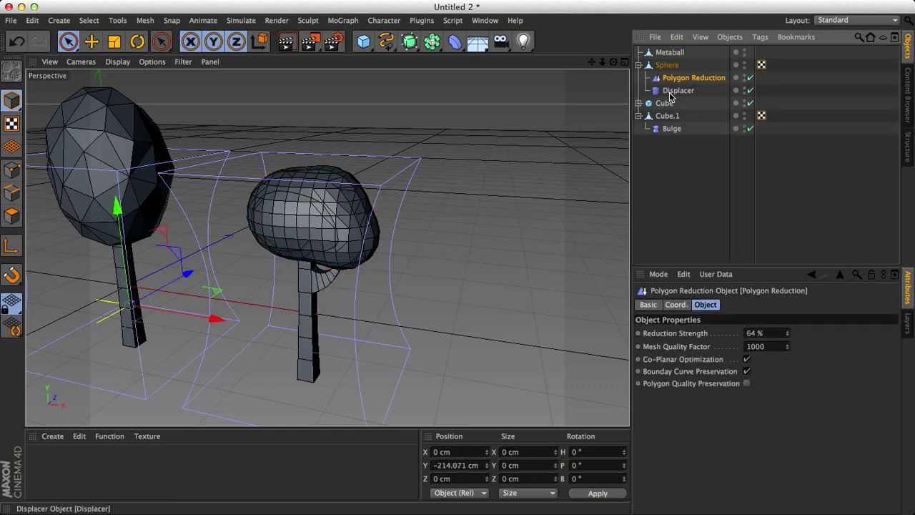
{"action": "left_click", "coordinate": [670, 92], "text": "shift"}
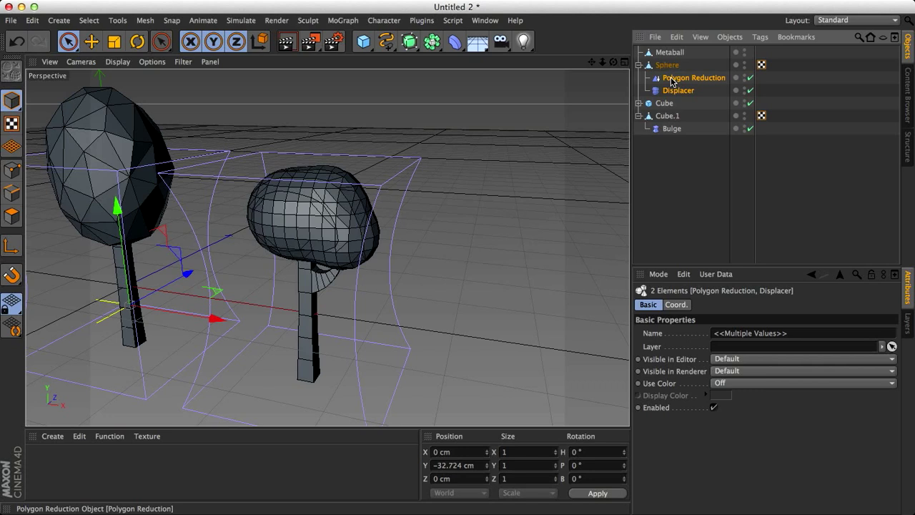
{"action": "left_click_drag", "start_coordinate": [666, 57], "coordinate": [668, 54], "text": "ctrl"}
{"action": "left_click", "coordinate": [639, 90]}
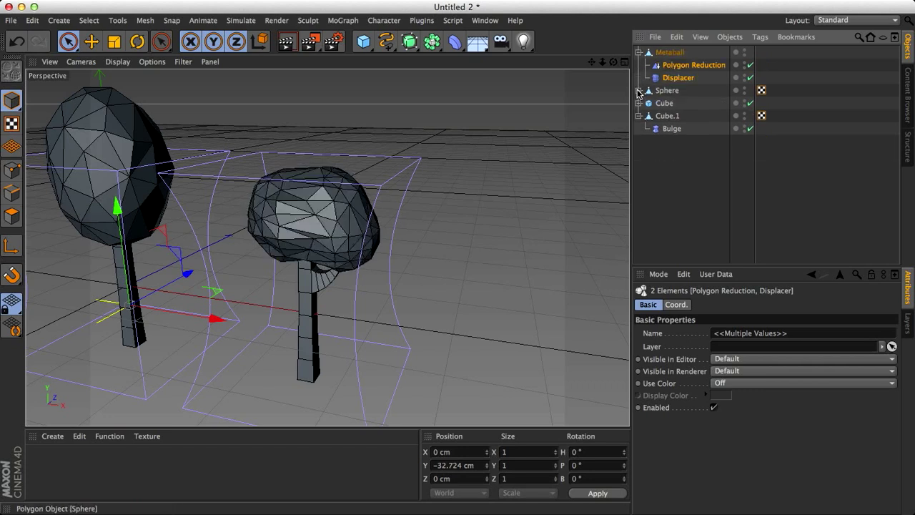
Set the Metaball crown's Displacer Strength to 21 % and its Polygon Reduction Strength to 86 %
{"action": "left_click", "coordinate": [686, 77]}
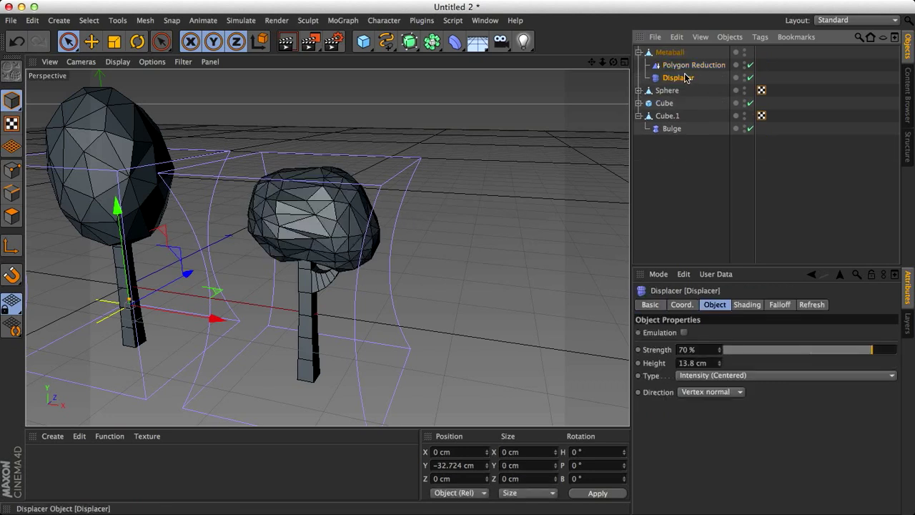
{"action": "left_click_drag", "start_coordinate": [858, 351], "coordinate": [816, 351]}
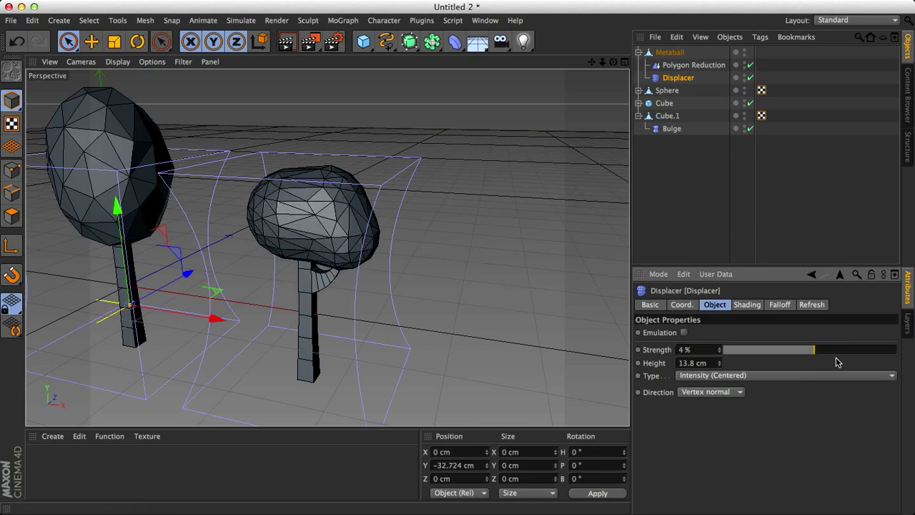
{"action": "left_click", "coordinate": [692, 65]}
{"action": "left_click_drag", "start_coordinate": [787, 333], "coordinate": [808, 333]}
{"action": "mouse_move", "coordinate": [432, 250]}
{"action": "left_mouse_down", "text": "alt"}
{"action": "mouse_move", "coordinate": [475, 208]}
{"action": "mouse_move", "coordinate": [472, 242]}
{"action": "mouse_move", "coordinate": [439, 227]}
{"action": "mouse_move", "coordinate": [427, 253]}
{"action": "mouse_move", "coordinate": [439, 251]}
{"action": "left_mouse_up", "text": "alt"}
Scale the Metaball crown to about 225 × 169 × 150 cm and move it to about X -77, Y -8 cm over the branched trunk
{"action": "left_click", "coordinate": [669, 52]}
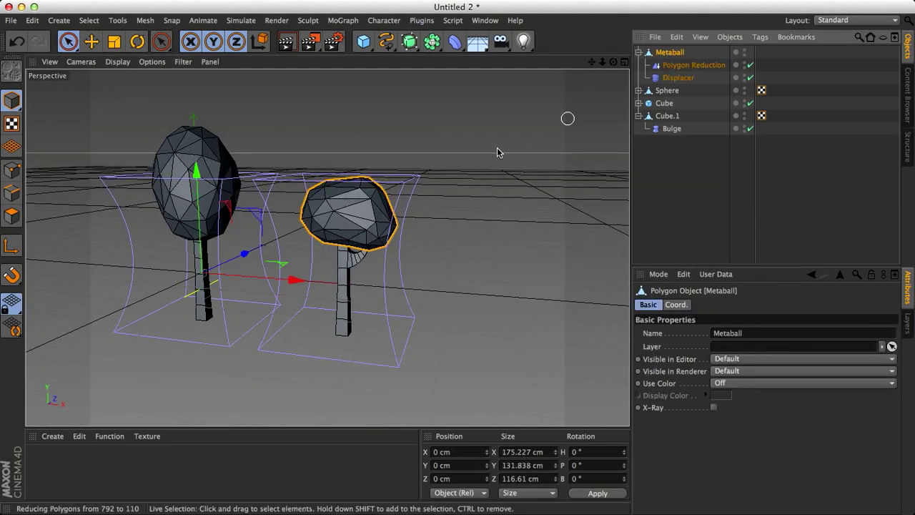
{"action": "key", "text": "t"}
{"action": "left_click_drag", "start_coordinate": [287, 264], "coordinate": [454, 220]}
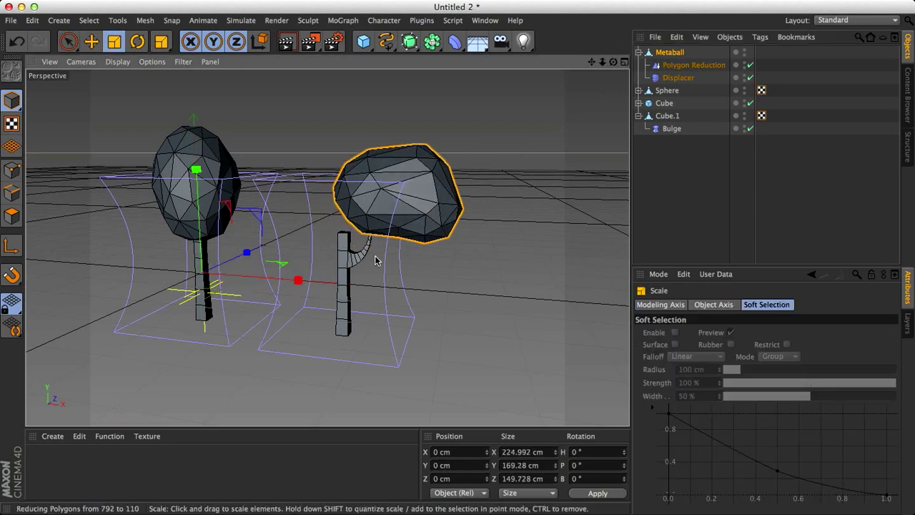
{"action": "key", "text": "space"}
{"action": "left_click_drag", "start_coordinate": [285, 283], "coordinate": [245, 283]}
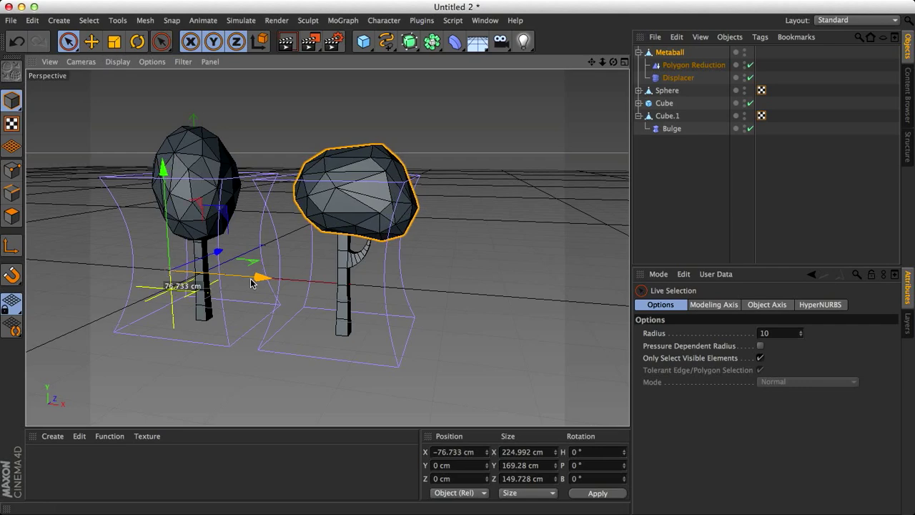
{"action": "left_click_drag", "start_coordinate": [164, 184], "coordinate": [163, 190]}
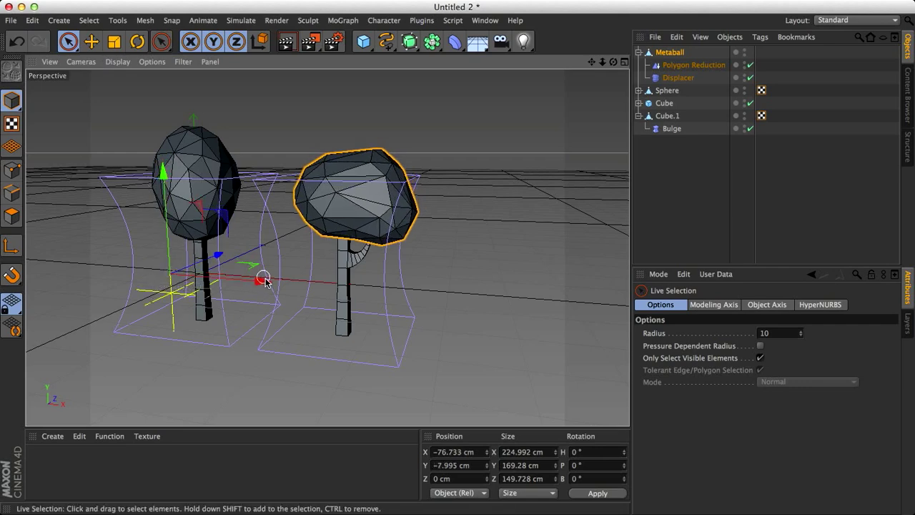
{"action": "left_click_drag", "start_coordinate": [266, 279], "coordinate": [323, 225], "text": "alt"}
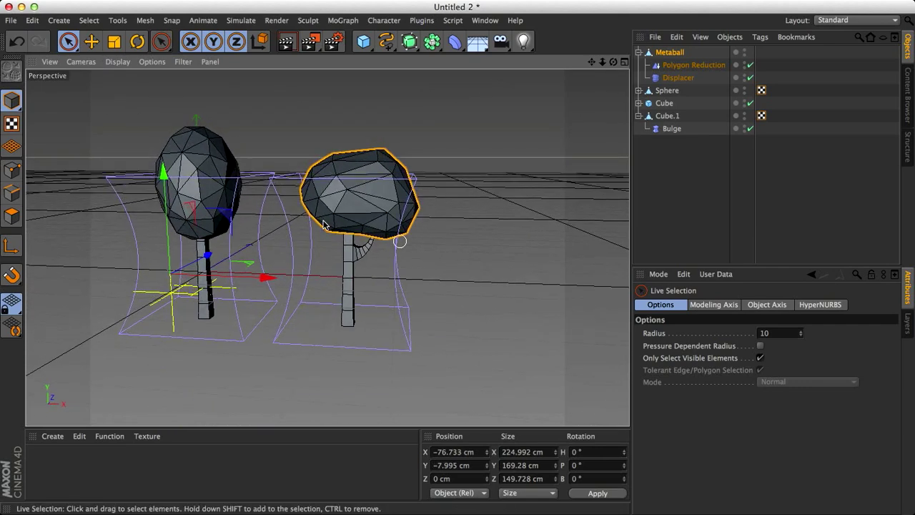
Set the Metaball crown's Polygon Reduction Strength to 80 %, checking the trees in preview renders of the view
{"action": "key", "text": "super+r"}
{"action": "left_click", "coordinate": [401, 218]}
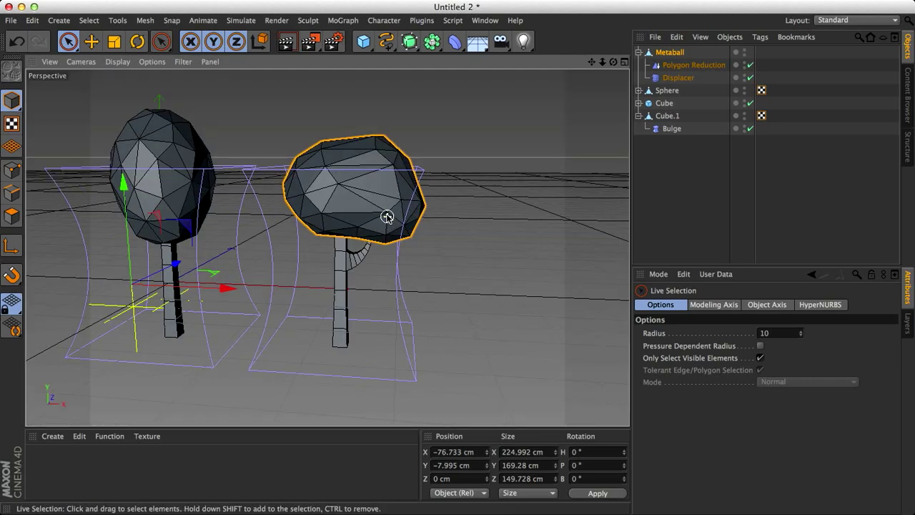
{"action": "left_click", "coordinate": [671, 65]}
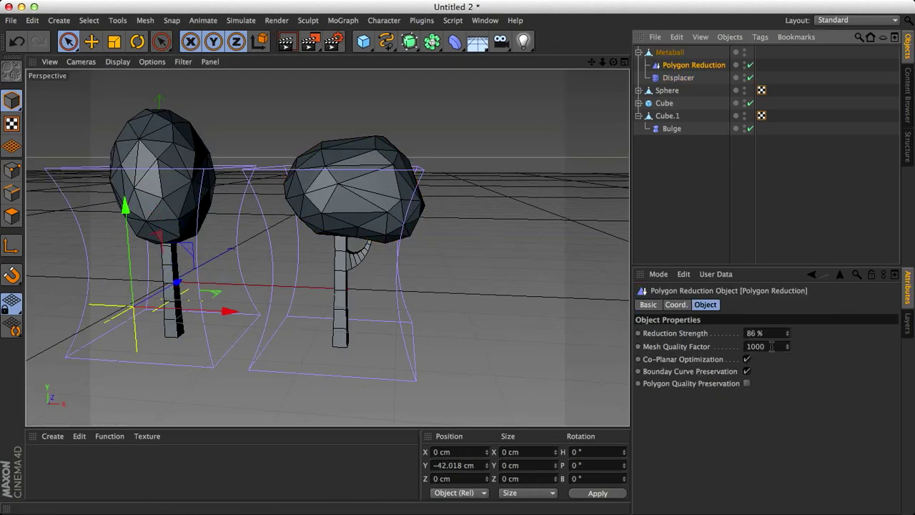
{"action": "left_click_drag", "start_coordinate": [788, 337], "coordinate": [787, 345]}
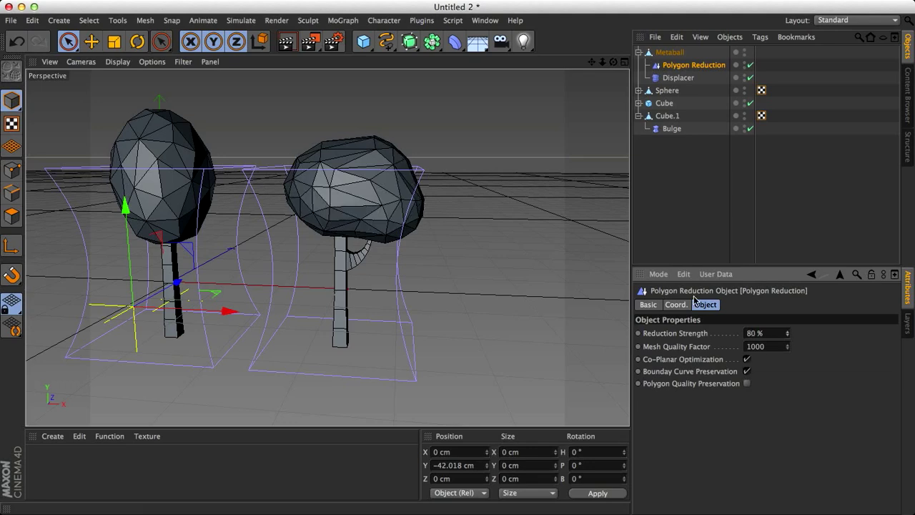
{"action": "left_click_drag", "start_coordinate": [411, 227], "coordinate": [429, 268], "text": "alt"}
{"action": "key", "text": "ctrl+r"}
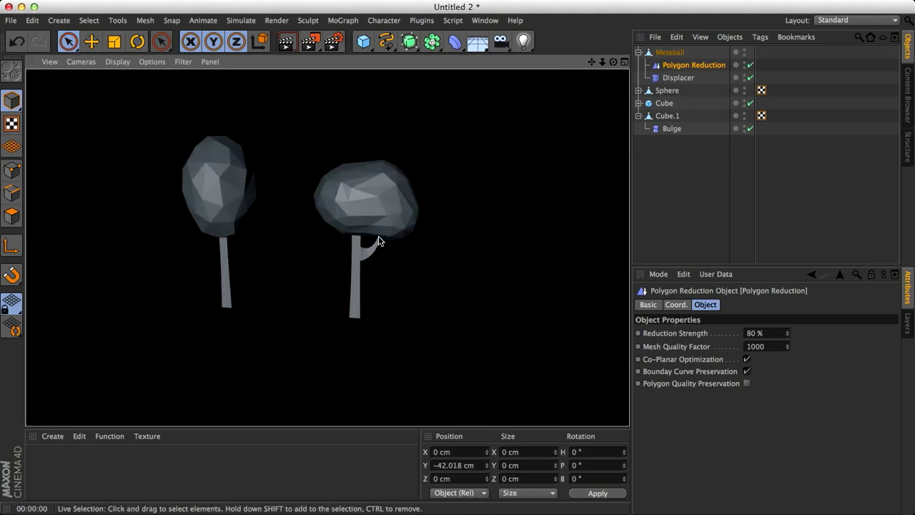
{"action": "left_click_drag", "start_coordinate": [320, 222], "coordinate": [321, 224], "text": "alt"}
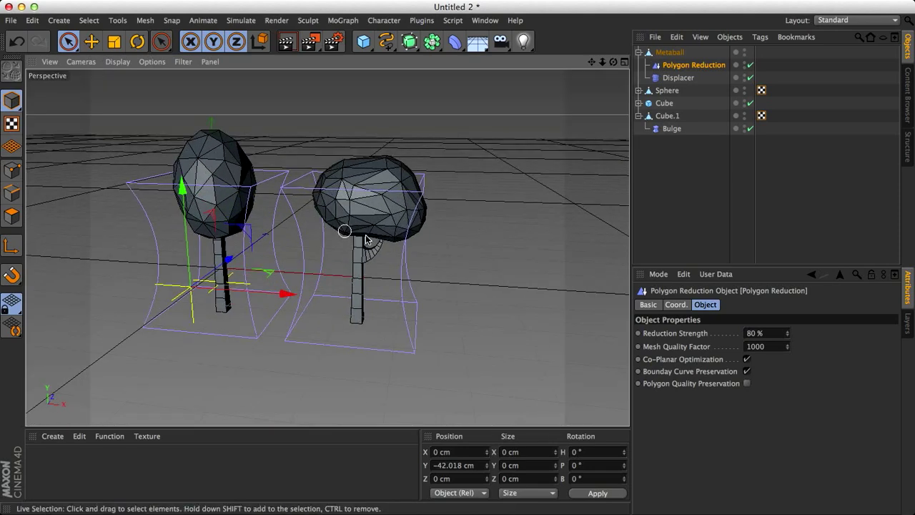
Duplicate the Metaball crown and the branched trunk along X as a third tree, with the trunk copy at about X 581 cm
{"action": "left_click", "coordinate": [639, 52]}
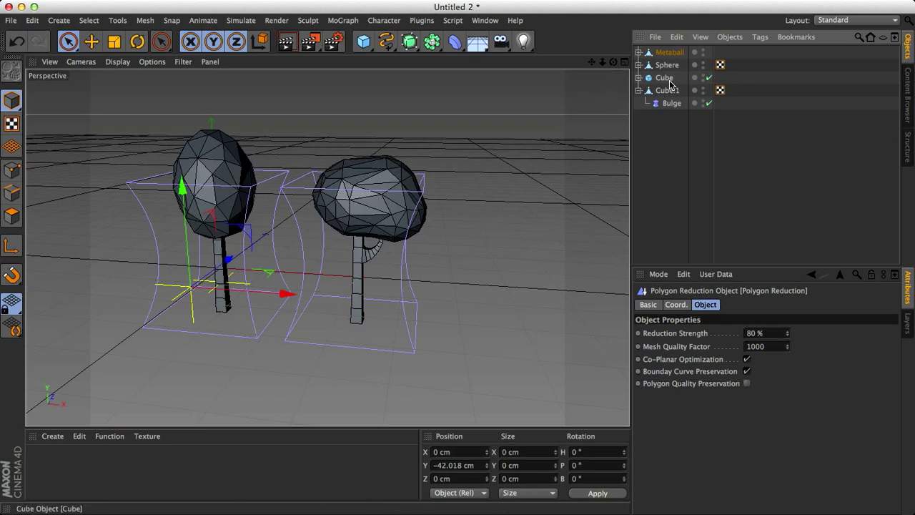
{"action": "left_click", "coordinate": [666, 53]}
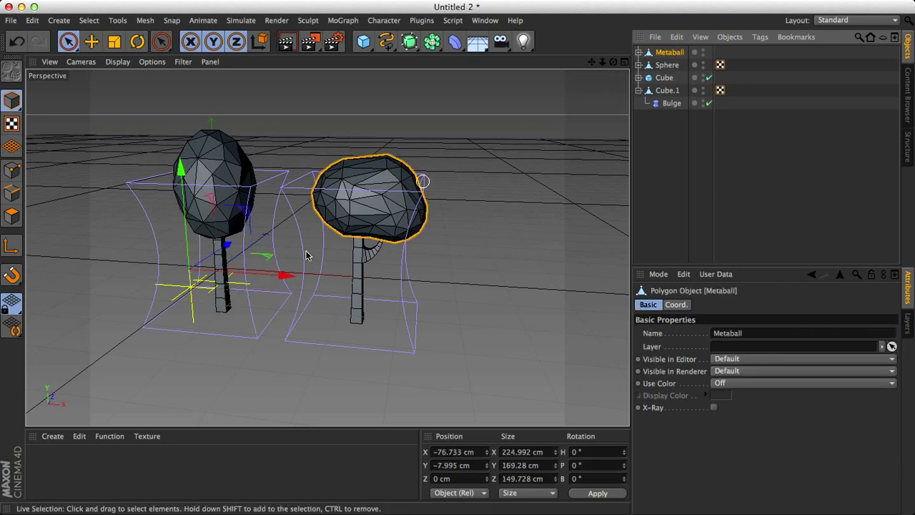
{"action": "left_click_drag", "start_coordinate": [280, 272], "coordinate": [404, 274], "text": "ctrl"}
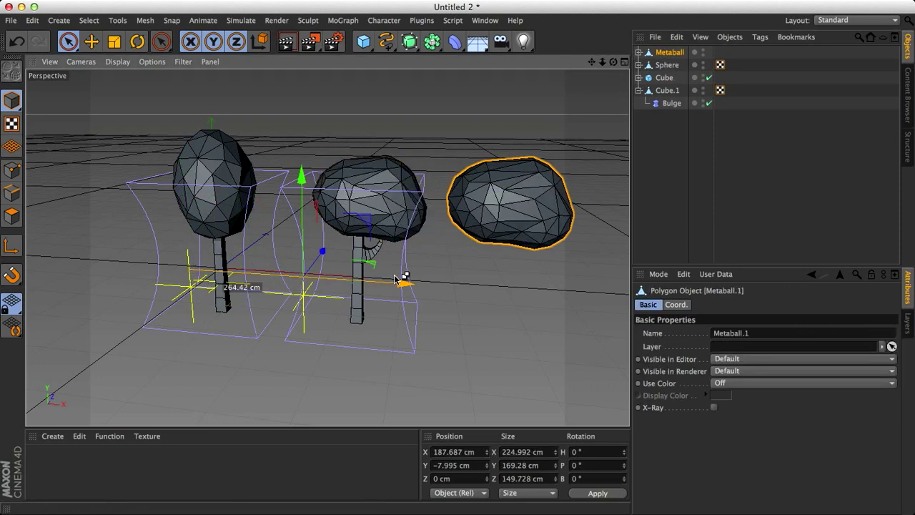
{"action": "left_click", "coordinate": [665, 103]}
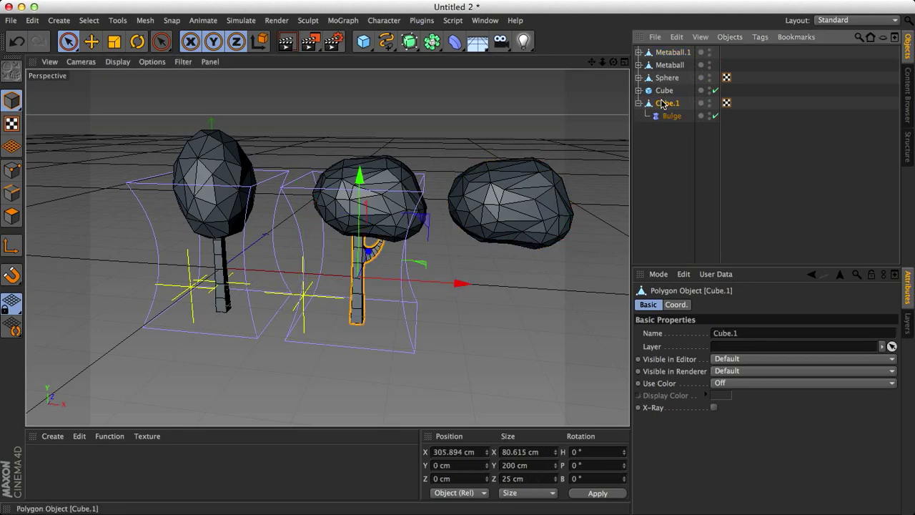
{"action": "left_click_drag", "start_coordinate": [462, 283], "coordinate": [607, 292], "text": "ctrl"}
Render the perspective view to preview all three trees together
{"action": "scroll", "coordinate": [554, 284], "scroll_direction": "up", "scroll_amount": 3}
{"action": "mouse_move", "coordinate": [483, 270]}
{"action": "left_mouse_down", "text": "alt"}
{"action": "mouse_move", "coordinate": [435, 257]}
{"action": "mouse_move", "coordinate": [457, 227]}
{"action": "mouse_move", "coordinate": [364, 316]}
{"action": "left_mouse_up", "text": "alt"}
{"action": "key", "text": "ctrl+r"}
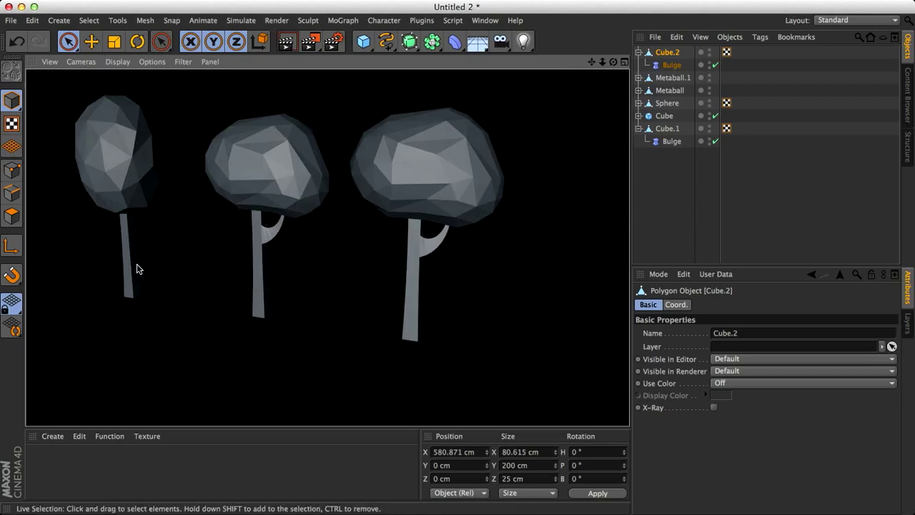
{"action": "left_click", "coordinate": [261, 276]}
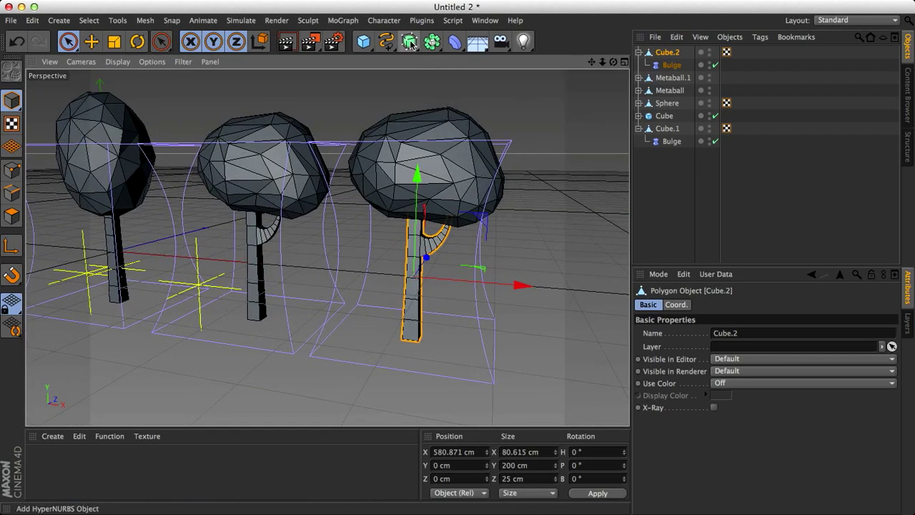
Add a HyperNURBS object, make the third tree's trunk Cube.2 its child, and preview the smoothed trunk in a render
{"action": "left_click_drag", "start_coordinate": [409, 43], "coordinate": [444, 61]}
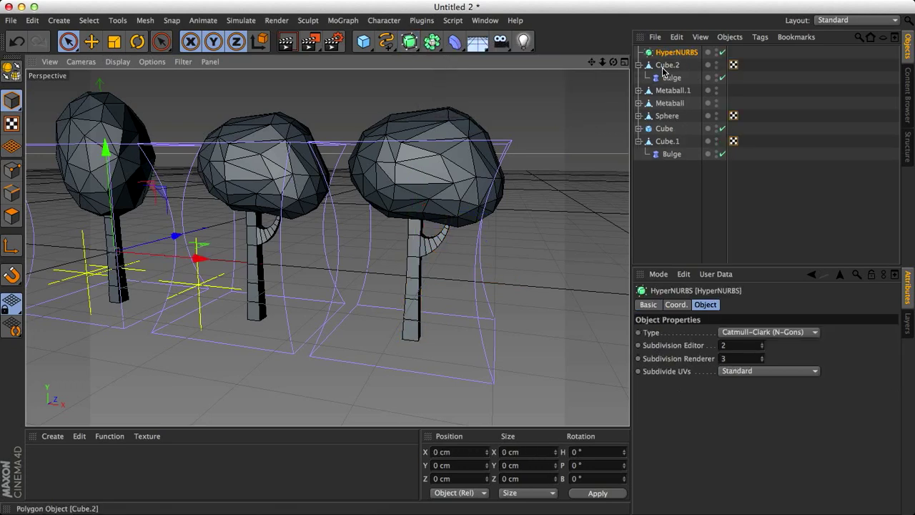
{"action": "left_click_drag", "start_coordinate": [664, 68], "coordinate": [671, 54]}
{"action": "left_click", "coordinate": [676, 52]}
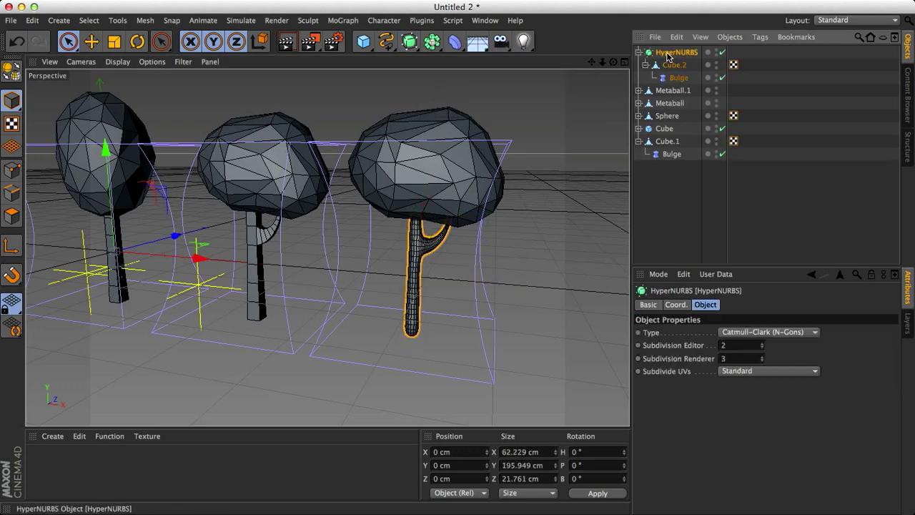
{"action": "scroll", "coordinate": [459, 249], "scroll_direction": "up", "scroll_amount": 5}
{"action": "key", "text": "super+r"}
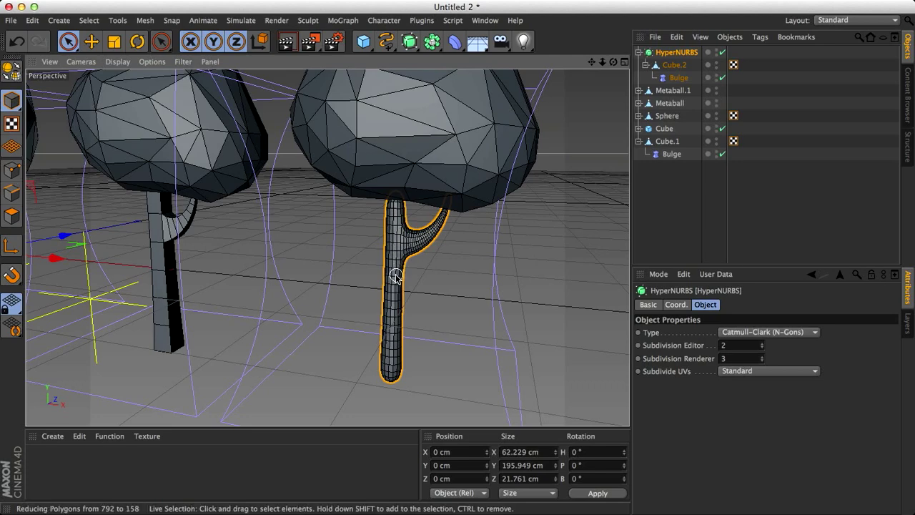
{"action": "scroll", "coordinate": [447, 275], "scroll_direction": "down", "scroll_amount": 6}
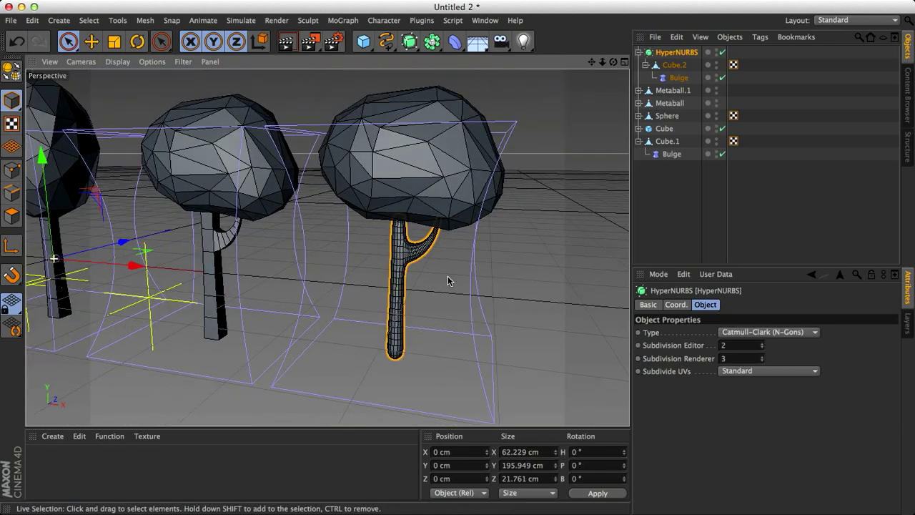
Set the HyperNURBS's Subdivision Editor to 1 and Subdivision Renderer to 2
{"action": "double_click", "coordinate": [742, 345]}
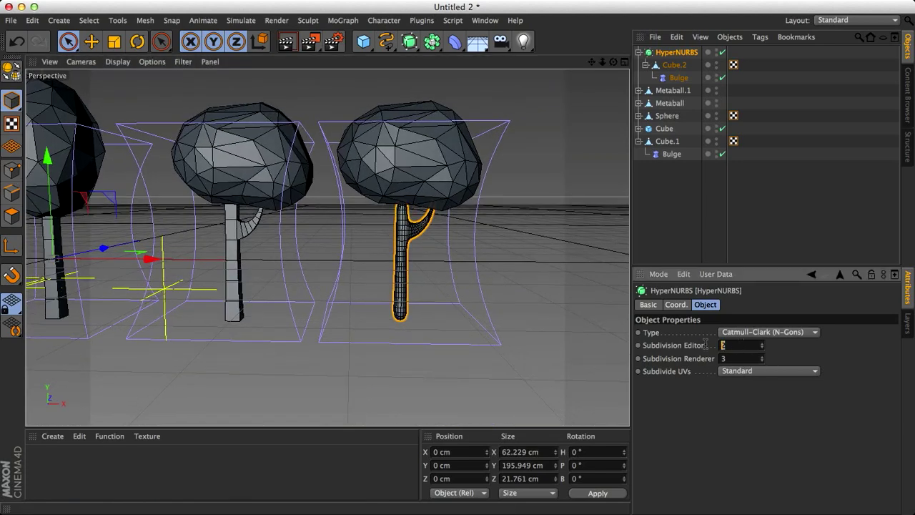
{"action": "type", "text": "1"}
{"action": "key", "text": "Tab"}
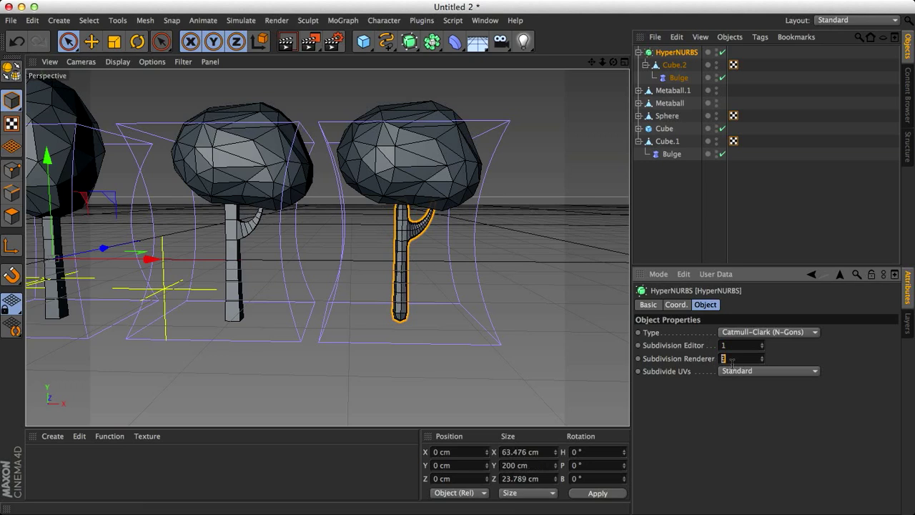
{"action": "type", "text": "2"}
{"action": "key", "text": "Return"}
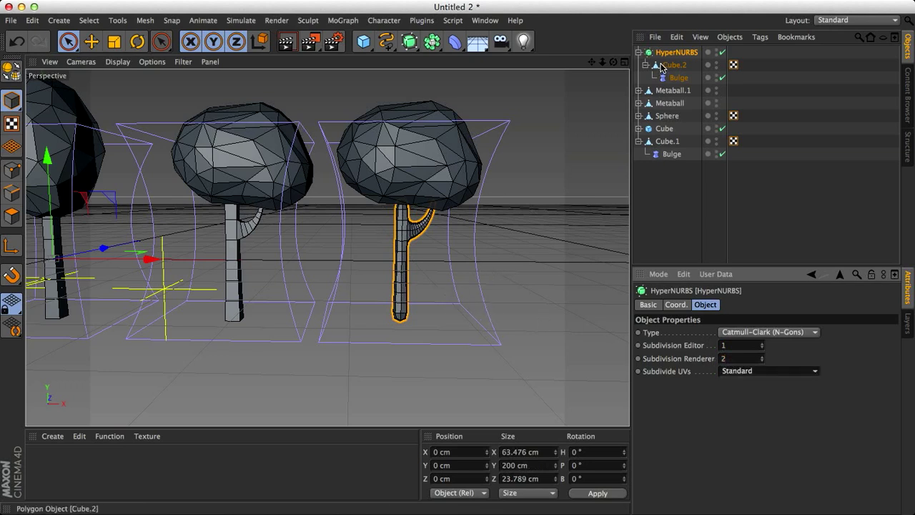
Set the HyperNURBS's Subdivision Editor back to 2 and inspect the smoothed trunk up close
{"action": "double_click", "coordinate": [734, 346]}
{"action": "key", "text": "Return"}
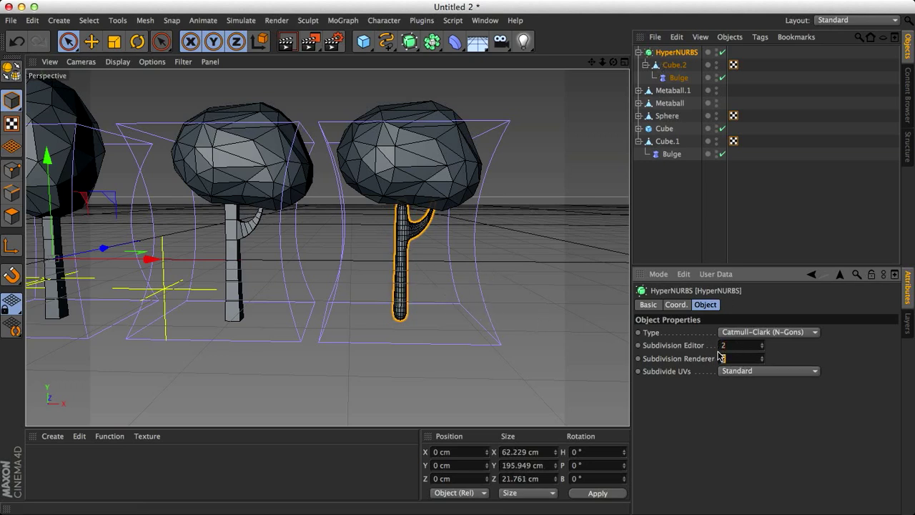
{"action": "scroll", "coordinate": [415, 284], "scroll_direction": "up", "scroll_amount": 3}
{"action": "scroll", "coordinate": [413, 283], "scroll_direction": "up", "scroll_amount": 2}
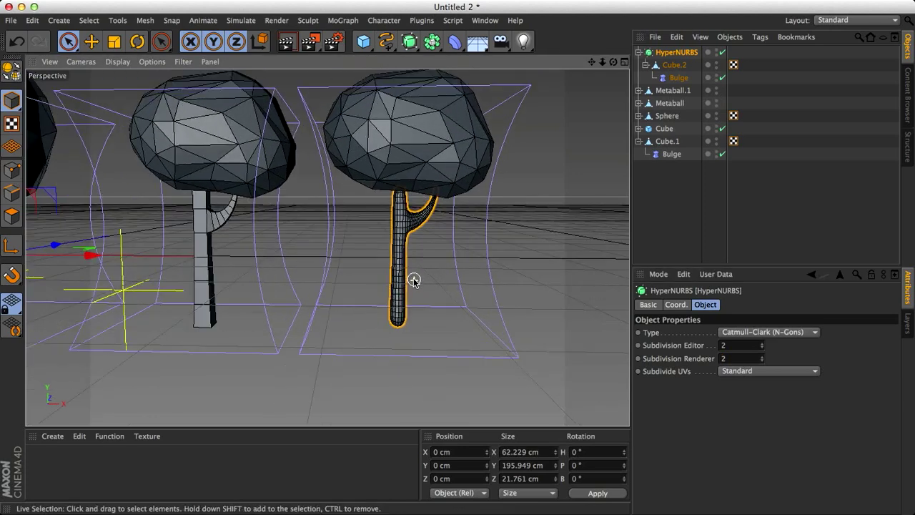
Scale the third tree's smoothed trunk vertically to about 250 cm tall
{"action": "scroll", "coordinate": [279, 293], "scroll_direction": "down", "scroll_amount": 3}
{"action": "key", "text": "t"}
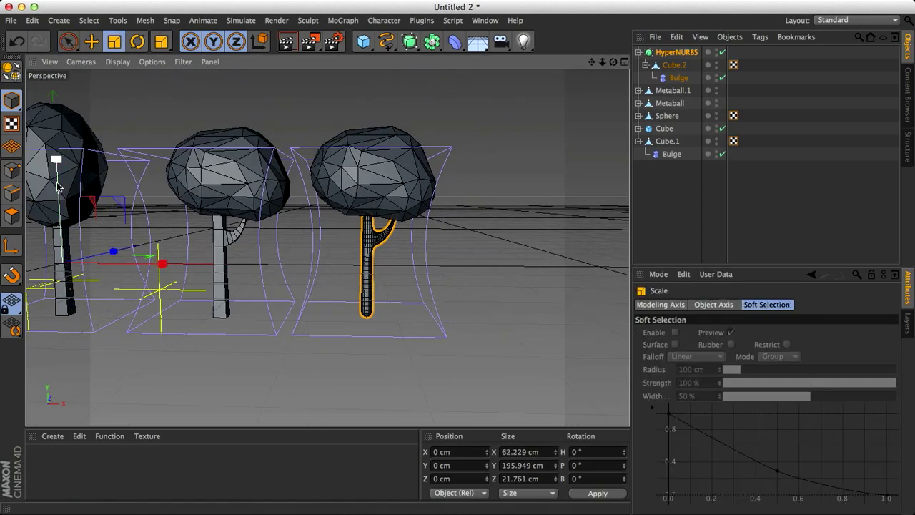
{"action": "mouse_move", "coordinate": [59, 187]}
{"action": "left_mouse_down"}
{"action": "mouse_move", "coordinate": [61, 161]}
{"action": "mouse_move", "coordinate": [57, 174]}
{"action": "left_mouse_up"}
{"action": "key", "text": "space"}
{"action": "scroll", "coordinate": [233, 213], "scroll_direction": "up", "scroll_amount": 3}
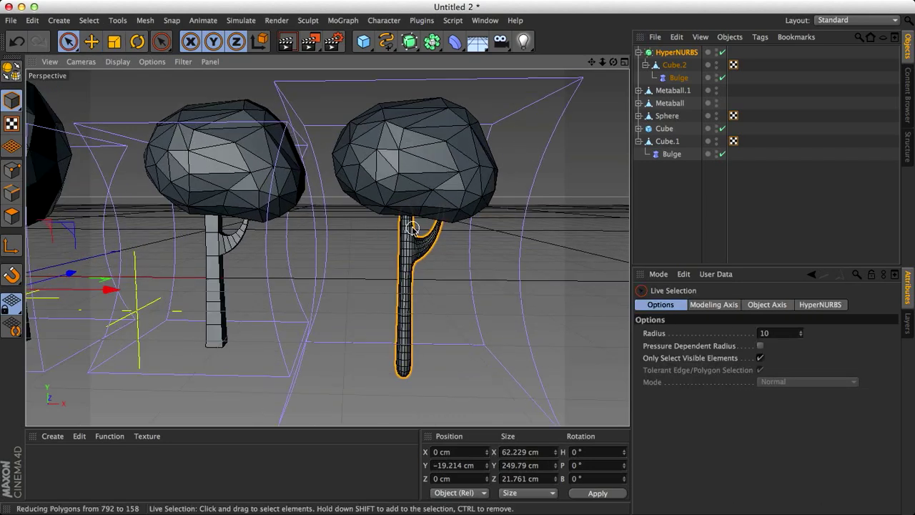
Make the HyperNURBS editable, take Cube.2 out of the resulting null, delete the null, and render the baked trunk
{"action": "left_click", "coordinate": [670, 53]}
{"action": "key", "text": "c"}
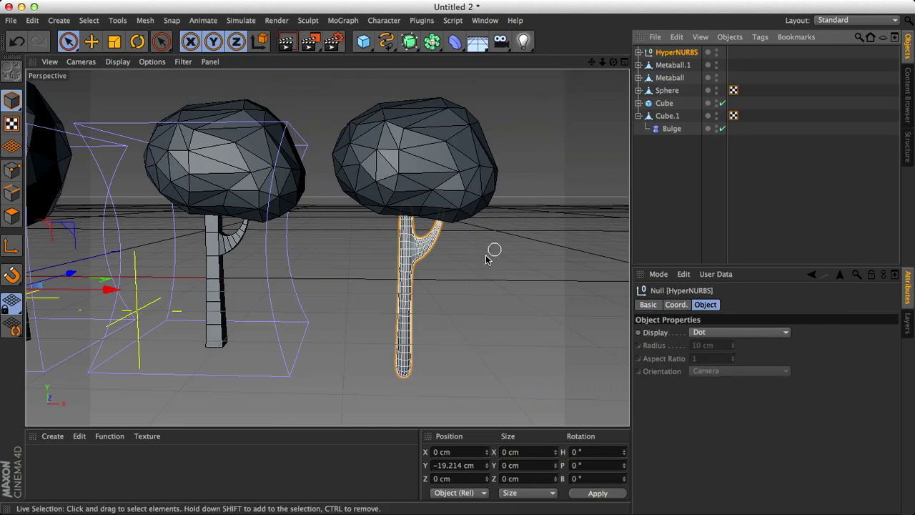
{"action": "left_click", "coordinate": [638, 52]}
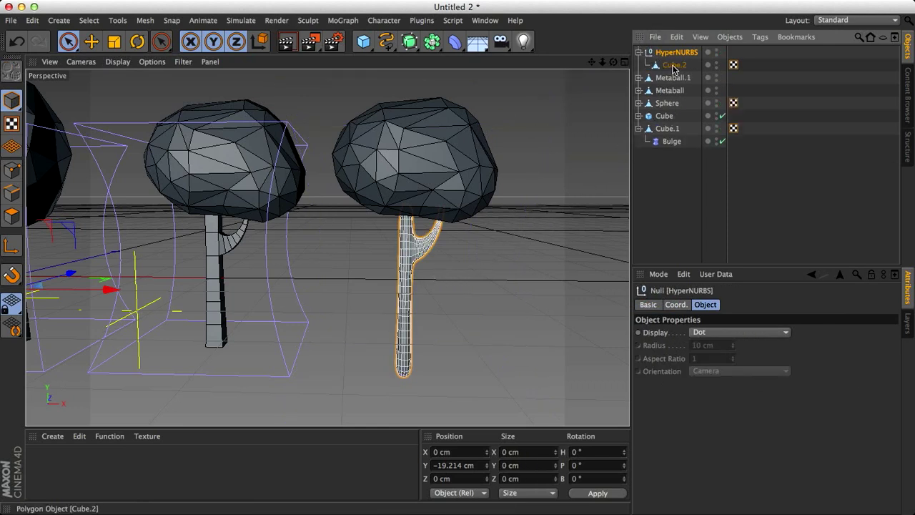
{"action": "left_click_drag", "start_coordinate": [670, 71], "coordinate": [670, 71]}
{"action": "left_click", "coordinate": [665, 54]}
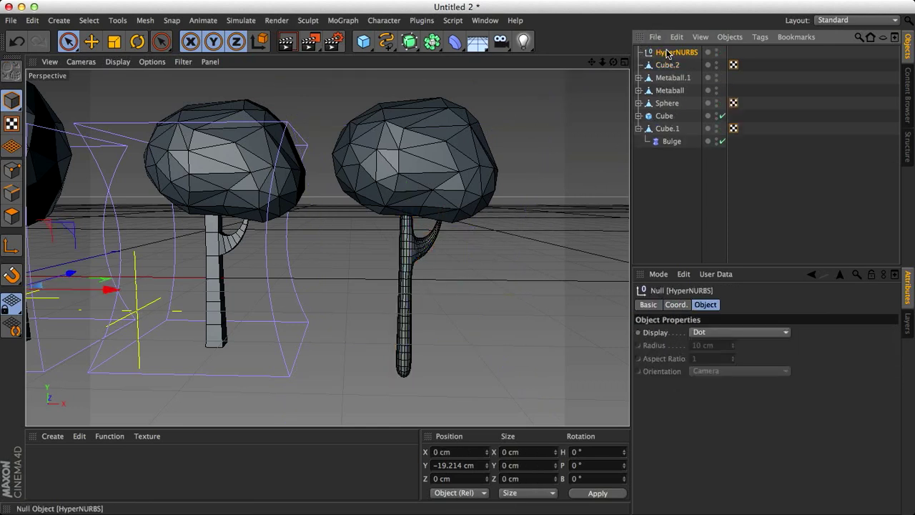
{"action": "key", "text": "Delete"}
{"action": "left_click", "coordinate": [664, 54]}
{"action": "key", "text": "ctrl+r"}
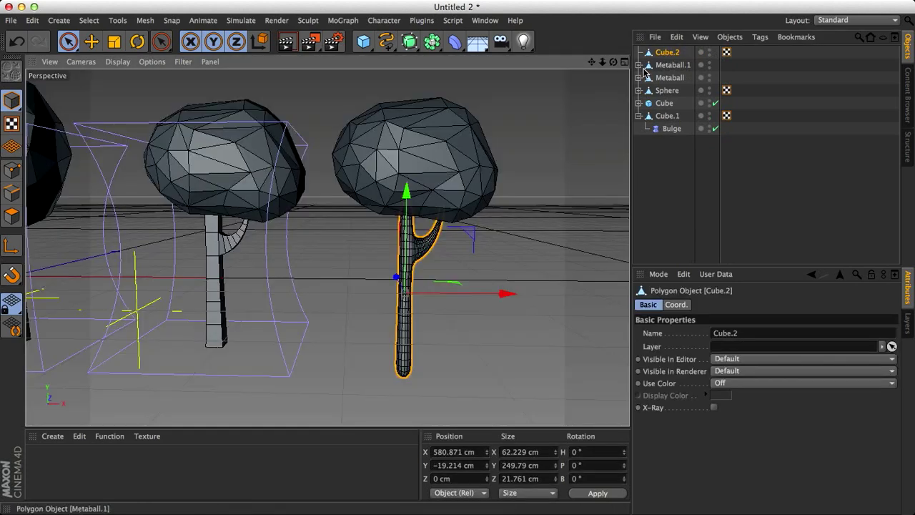
Copy the Polygon Reduction from Metaball.1 and make the copy a child of Cube.2
{"action": "left_click", "coordinate": [639, 65]}
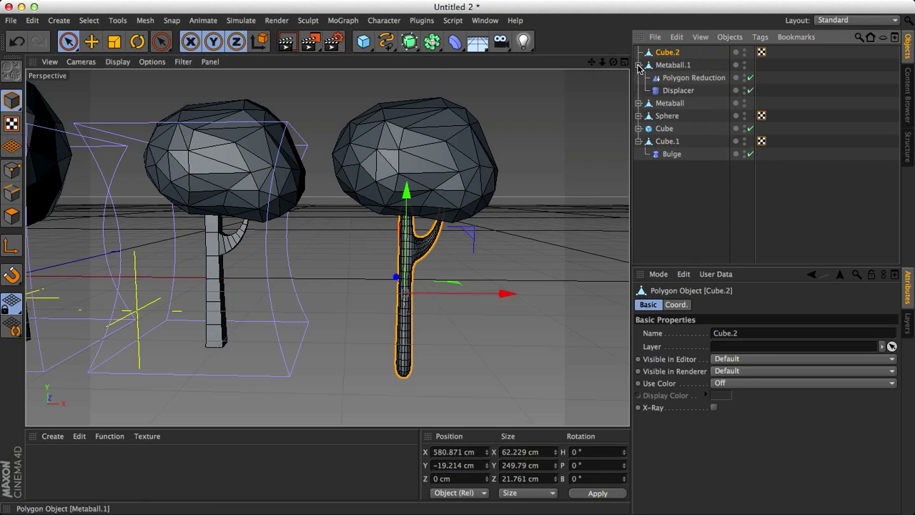
{"action": "left_click", "coordinate": [687, 83]}
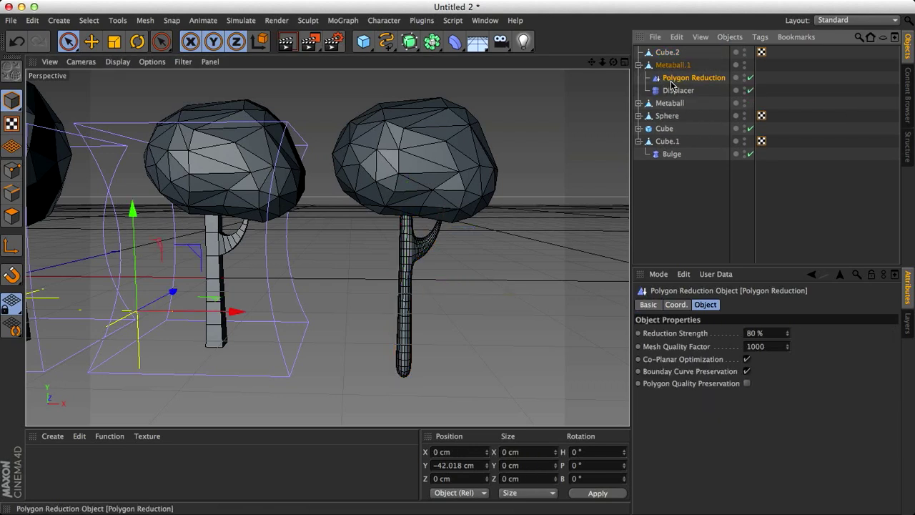
{"action": "left_click", "coordinate": [456, 43]}
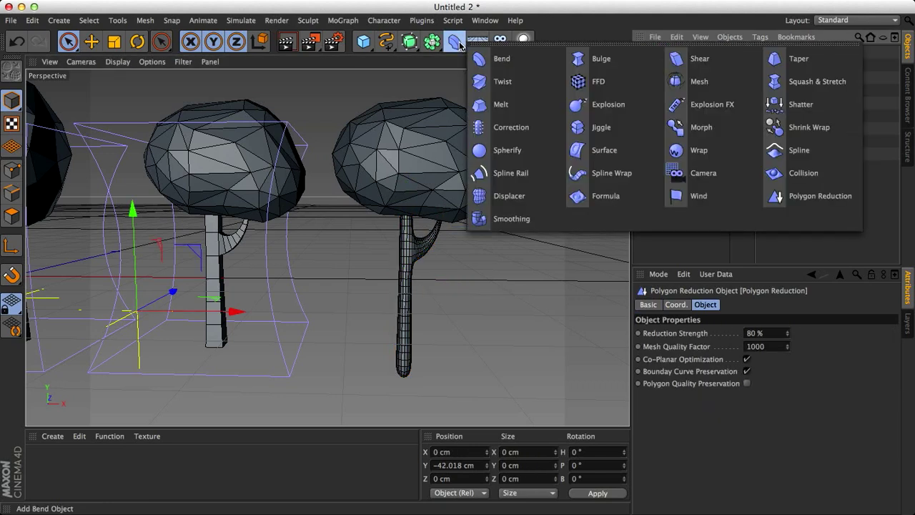
{"action": "left_click", "coordinate": [542, 34]}
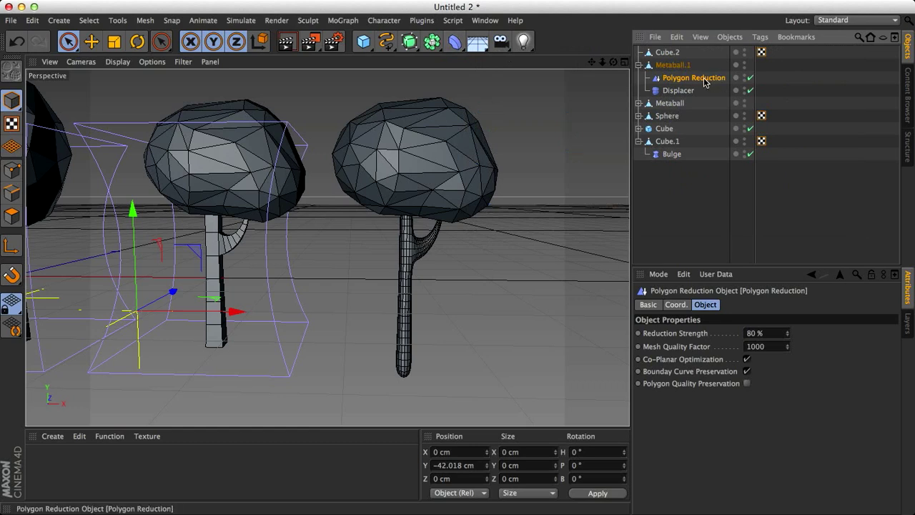
{"action": "left_click_drag", "start_coordinate": [677, 55], "coordinate": [677, 55], "text": "ctrl"}
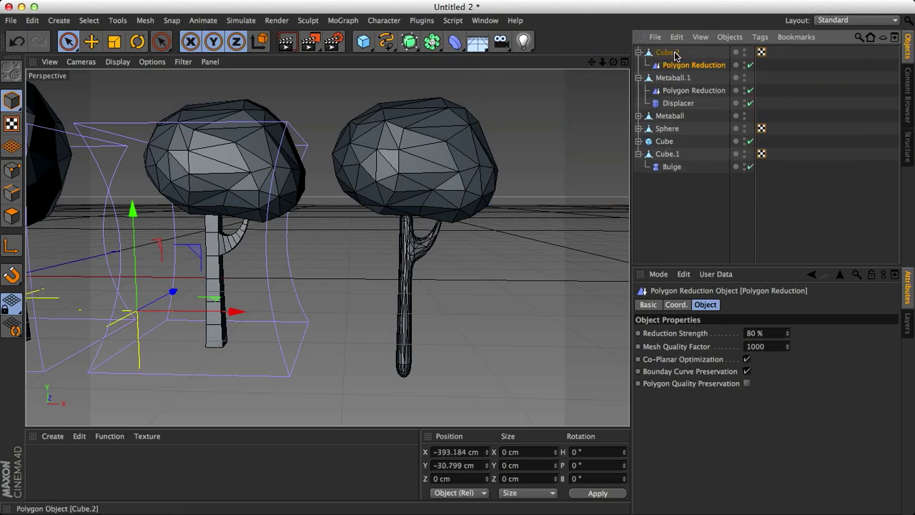
Try Reduction Strengths of 99% and 93% on Cube.2's Polygon Reduction and preview the trunk in a render
{"action": "left_click", "coordinate": [757, 333]}
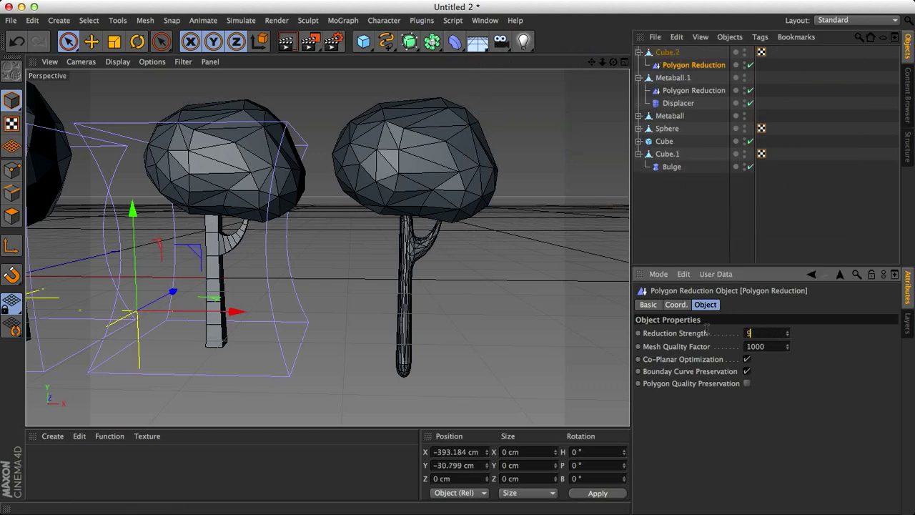
{"action": "type", "text": "99"}
{"action": "key", "text": "Tab"}
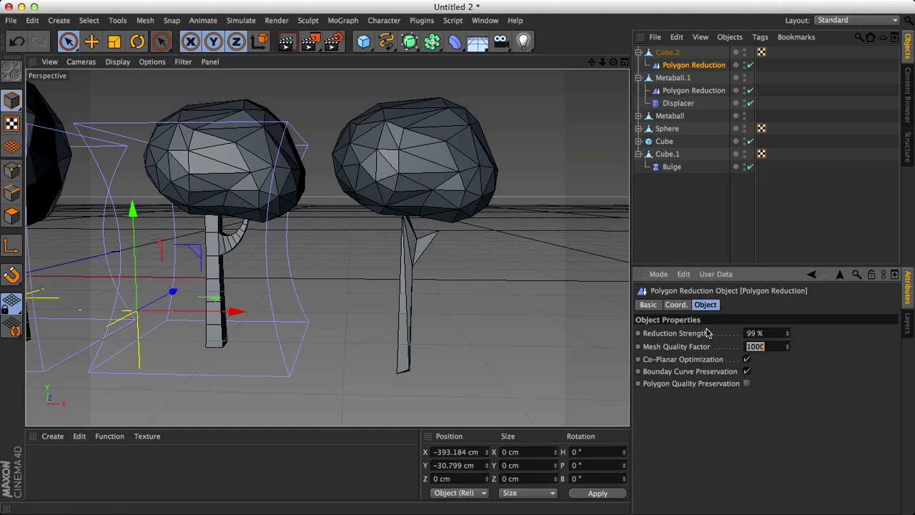
{"action": "left_click_drag", "start_coordinate": [788, 336], "coordinate": [789, 347]}
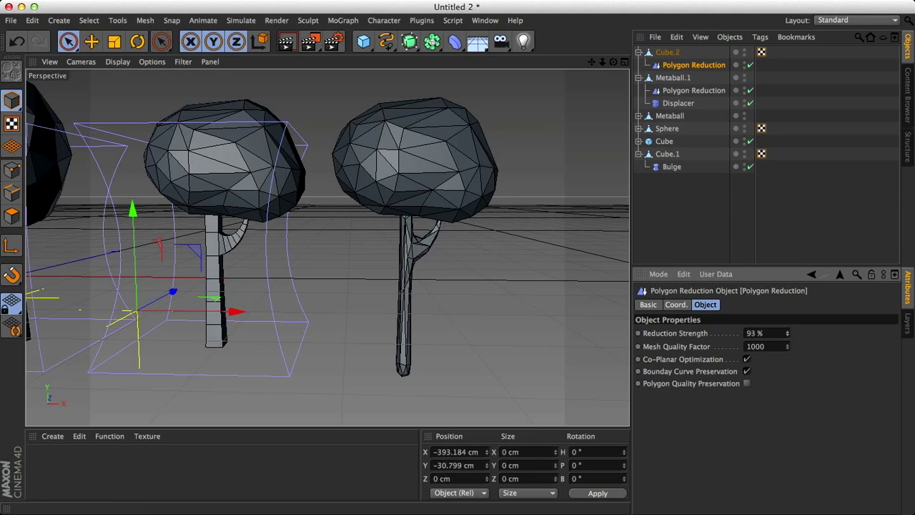
{"action": "scroll", "coordinate": [425, 269], "scroll_direction": "up", "scroll_amount": 3}
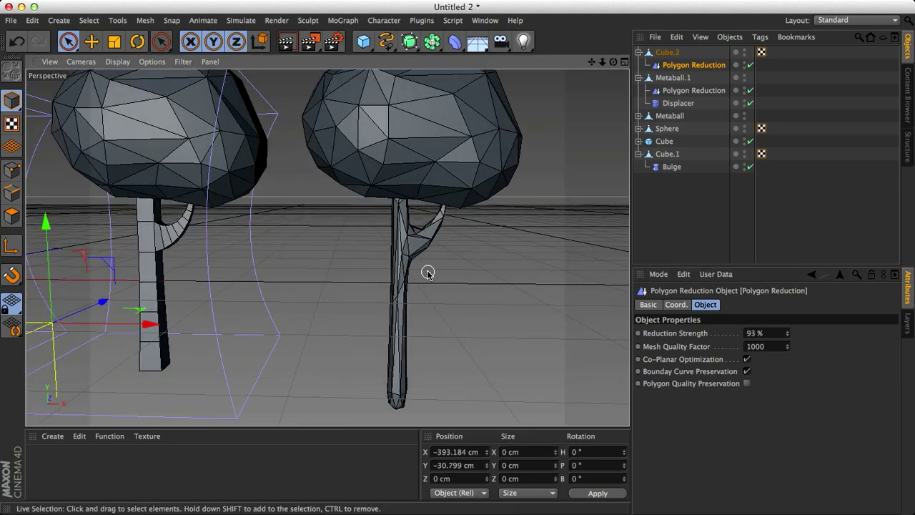
{"action": "left_click_drag", "start_coordinate": [427, 272], "coordinate": [397, 248], "text": "alt"}
{"action": "key", "text": "super+r"}
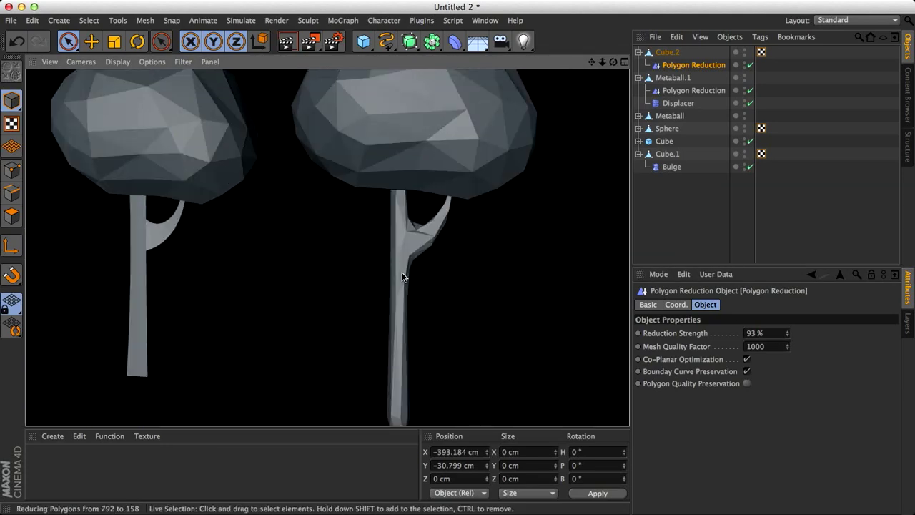
Set the Reduction Strength of Cube.2's Polygon Reduction to 95% and inspect the faceted trunk
{"action": "left_click", "coordinate": [756, 333]}
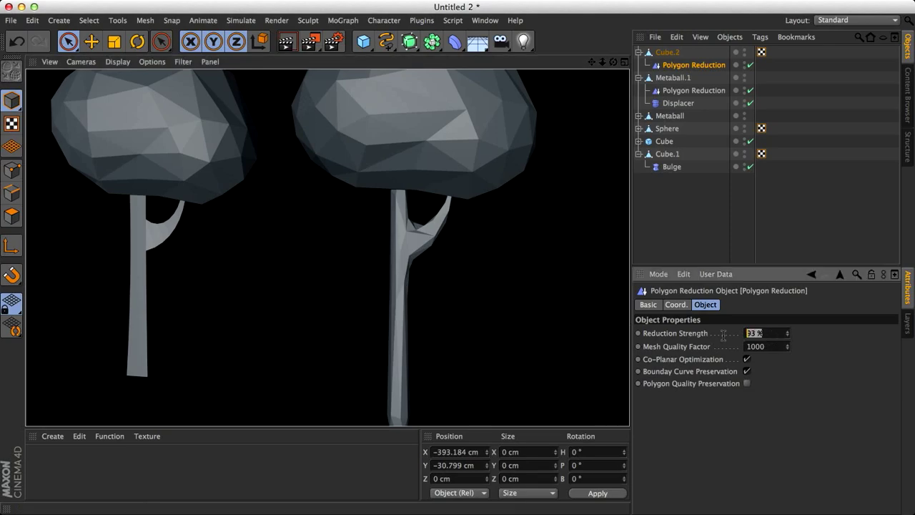
{"action": "type", "text": "95"}
{"action": "key", "text": "Tab"}
{"action": "scroll", "coordinate": [494, 276], "scroll_direction": "down", "scroll_amount": 2}
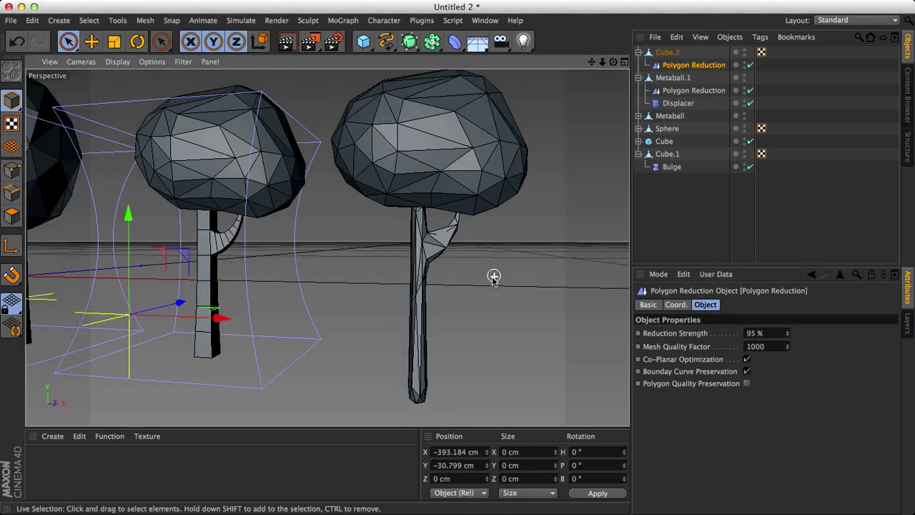
{"action": "mouse_move", "coordinate": [493, 276]}
{"action": "left_mouse_down", "text": "alt"}
{"action": "mouse_move", "coordinate": [419, 289]}
{"action": "mouse_move", "coordinate": [506, 274]}
{"action": "left_mouse_up", "text": "alt"}
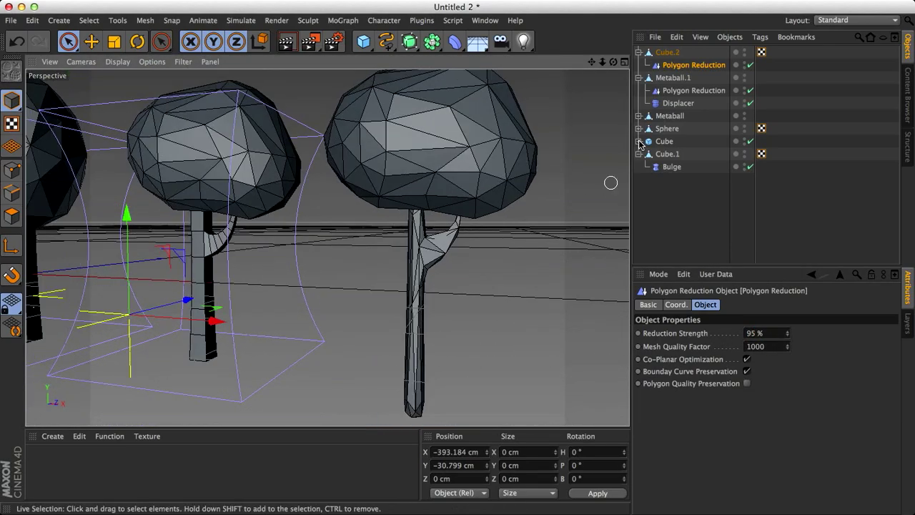
Copy Metaball.1's Displacer into Cube.2 above its Polygon Reduction and set the copy's Strength to 23%
{"action": "left_click", "coordinate": [669, 104]}
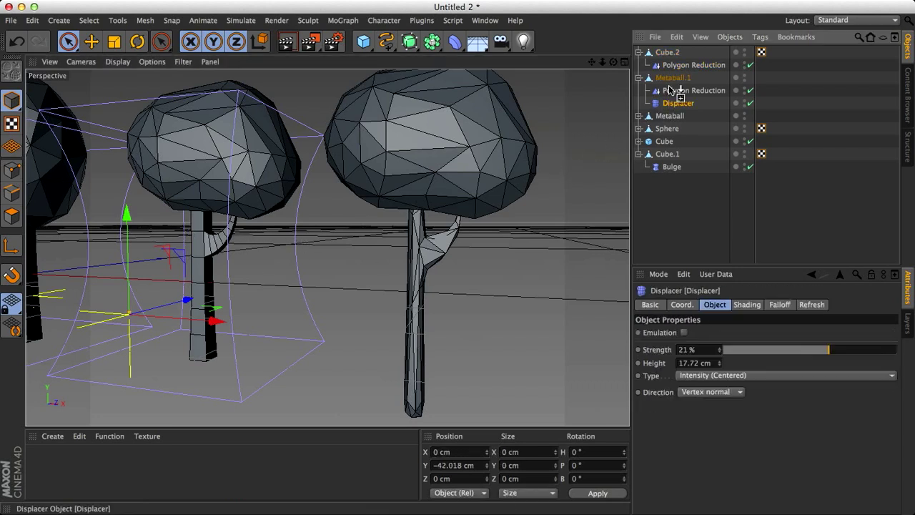
{"action": "left_click_drag", "start_coordinate": [669, 55], "coordinate": [668, 55], "text": "ctrl"}
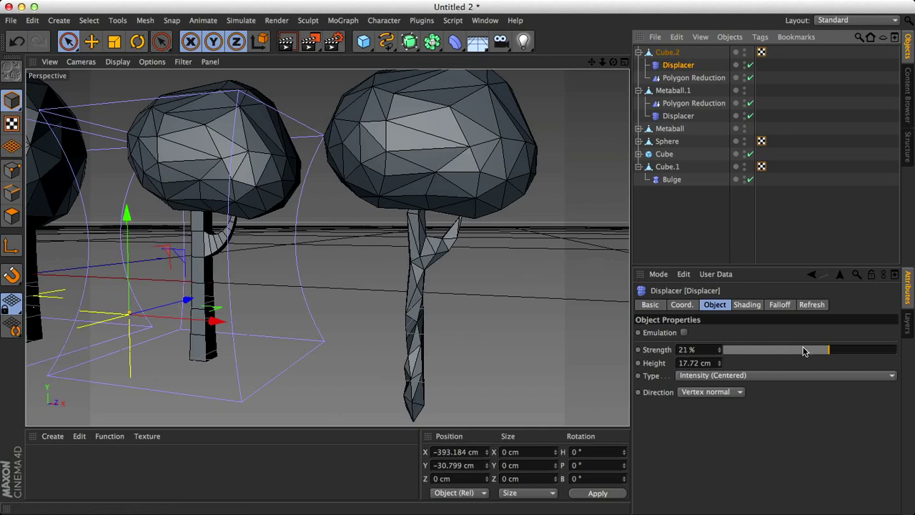
{"action": "left_click_drag", "start_coordinate": [802, 350], "coordinate": [831, 355]}
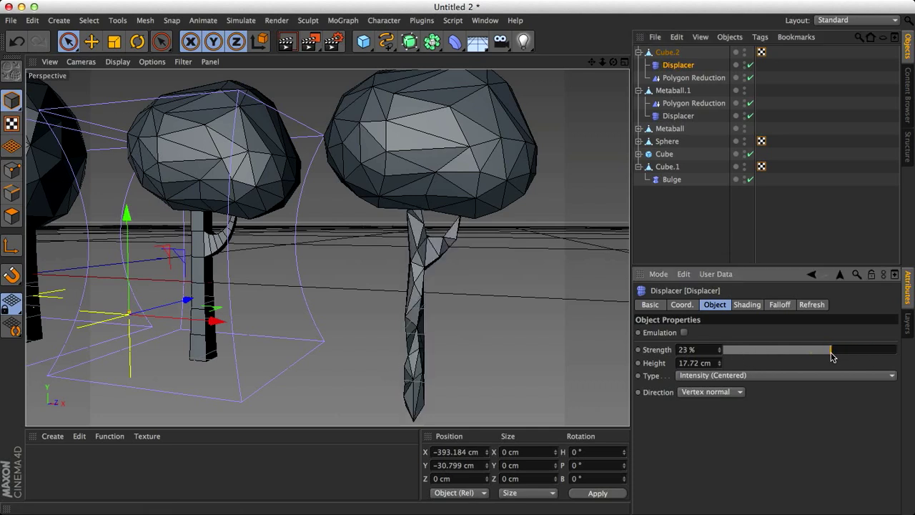
Check the Reduction Strength of Cube.2's Polygon Reduction and compare the displaced trunk with the other trees
{"action": "left_click", "coordinate": [702, 78]}
{"action": "mouse_move", "coordinate": [787, 335]}
{"action": "left_mouse_down"}
{"action": "mouse_move", "coordinate": [787, 346]}
{"action": "mouse_move", "coordinate": [787, 334]}
{"action": "left_mouse_up"}
{"action": "scroll", "coordinate": [332, 278], "scroll_direction": "down", "scroll_amount": 3}
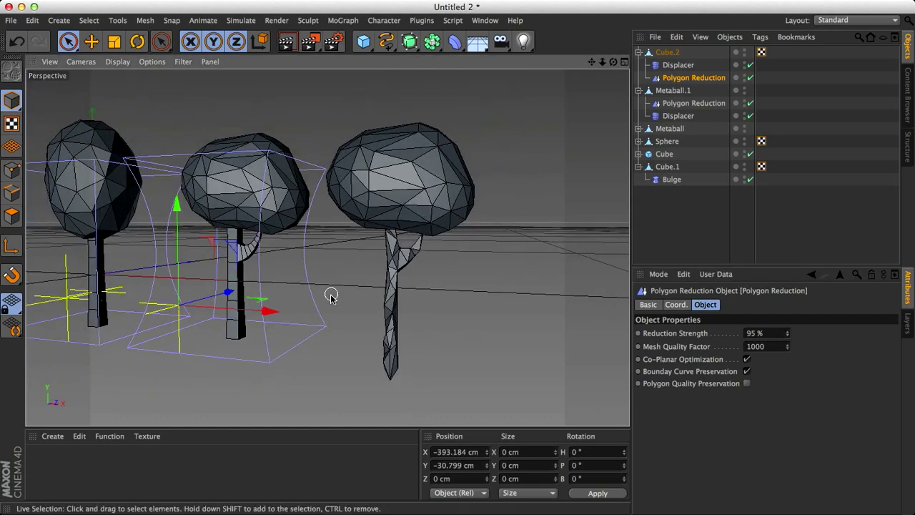
{"action": "left_click_drag", "start_coordinate": [332, 295], "coordinate": [375, 266], "text": "alt"}
{"action": "left_click_drag", "start_coordinate": [379, 298], "coordinate": [378, 302], "text": "alt"}
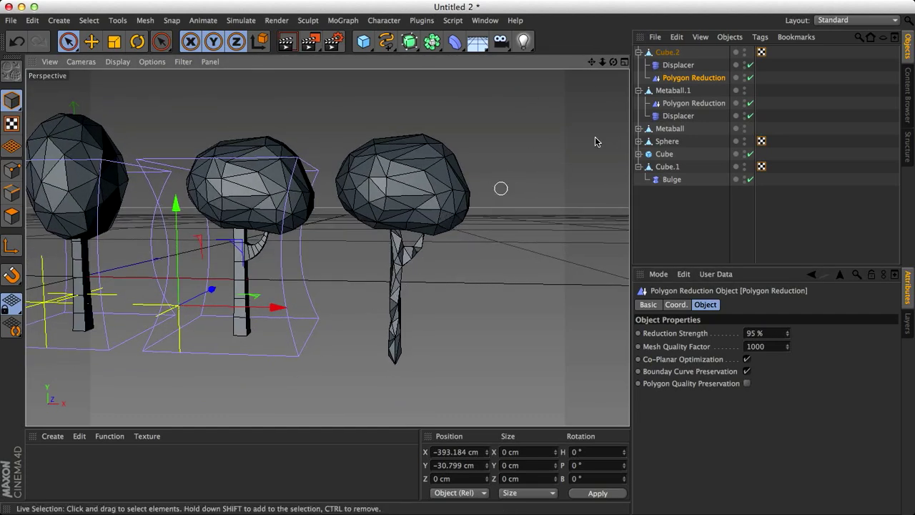
Raise Cube.2 to about Y -10.5 cm and render the three trees from two angles
{"action": "left_click", "coordinate": [659, 51]}
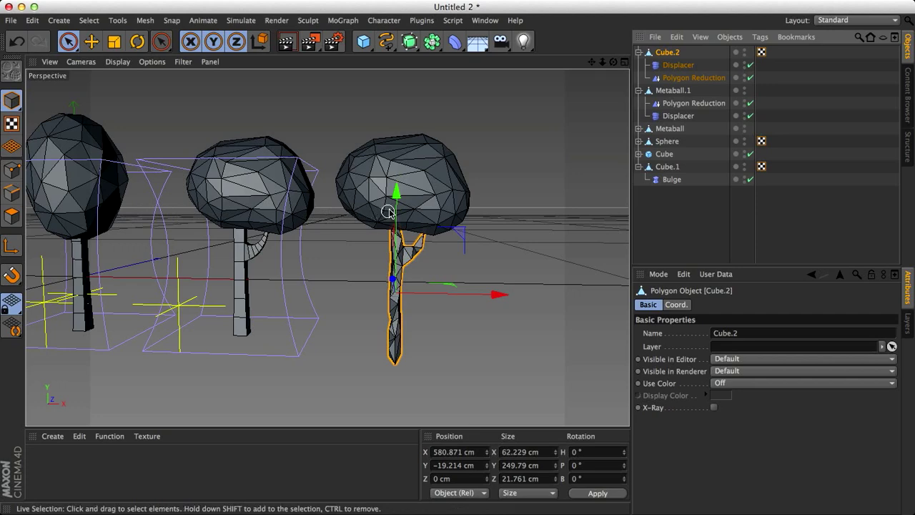
{"action": "left_click_drag", "start_coordinate": [397, 212], "coordinate": [395, 201]}
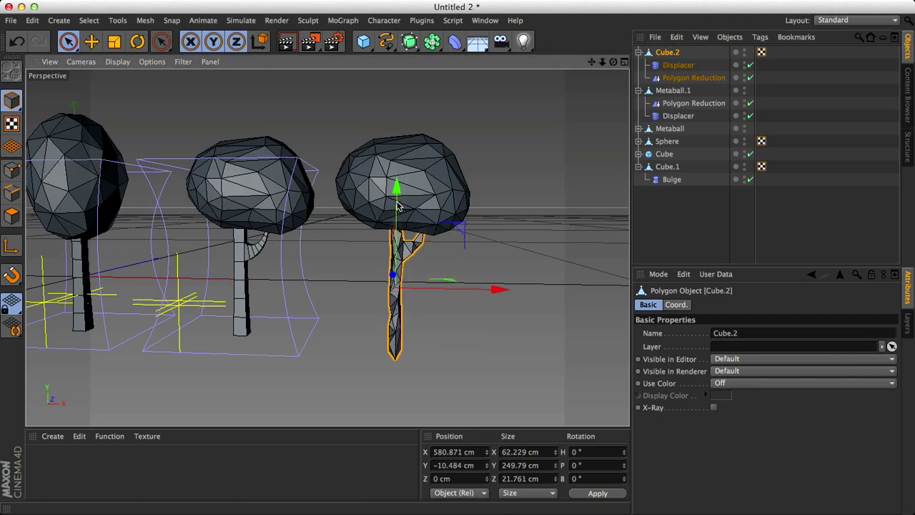
{"action": "scroll", "coordinate": [396, 202], "scroll_direction": "down", "scroll_amount": 2}
{"action": "left_click_drag", "start_coordinate": [370, 289], "coordinate": [324, 318], "text": "alt"}
{"action": "key", "text": "super+r"}
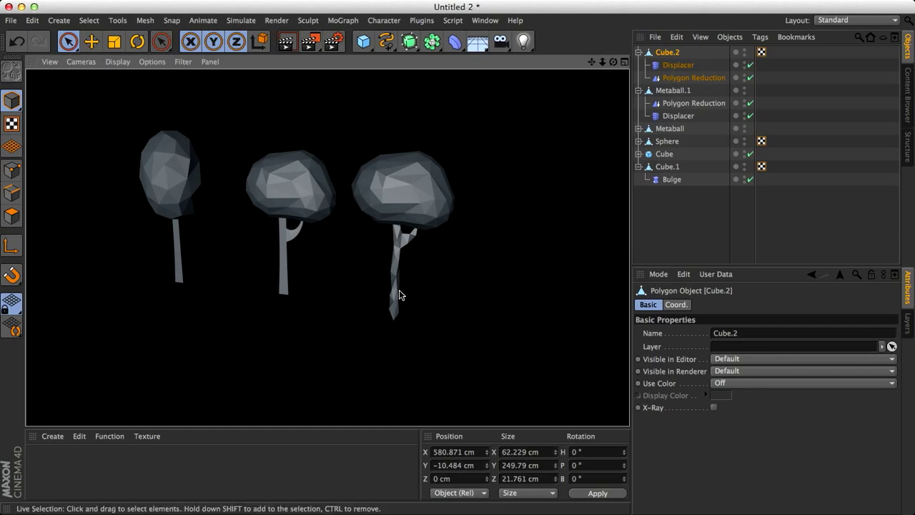
{"action": "left_click_drag", "start_coordinate": [399, 289], "coordinate": [373, 267], "text": "alt"}
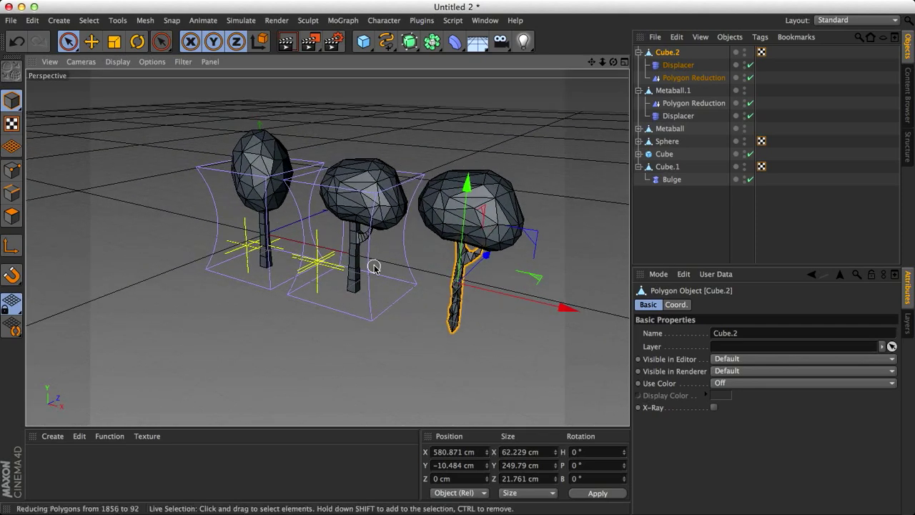
{"action": "key", "text": "super+r"}
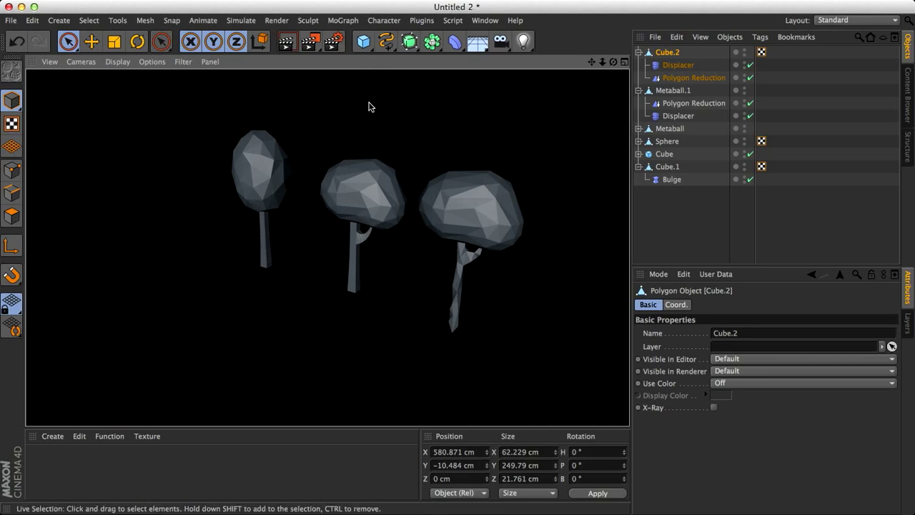
{"action": "left_click_drag", "start_coordinate": [363, 42], "coordinate": [600, 62]}
{"action": "left_click_drag", "start_coordinate": [316, 249], "coordinate": [379, 265]}
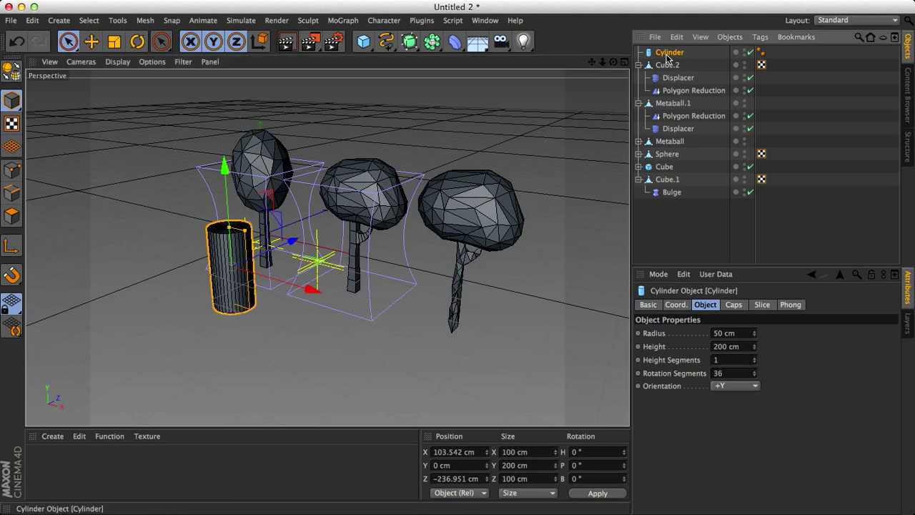
{"action": "key", "text": "Delete"}
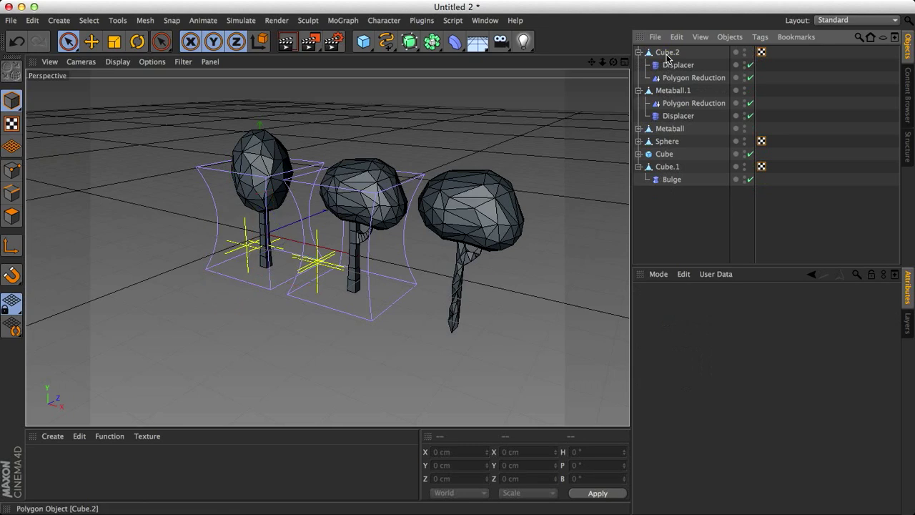
Add a Floor object and lower it to about Y -116 cm at the base of the trunks
{"action": "left_click", "coordinate": [478, 44]}
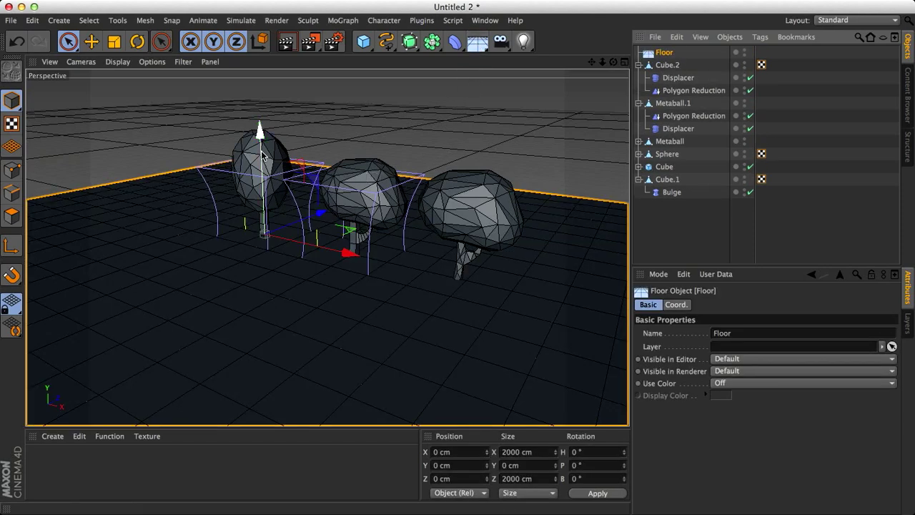
{"action": "left_click_drag", "start_coordinate": [261, 152], "coordinate": [254, 198]}
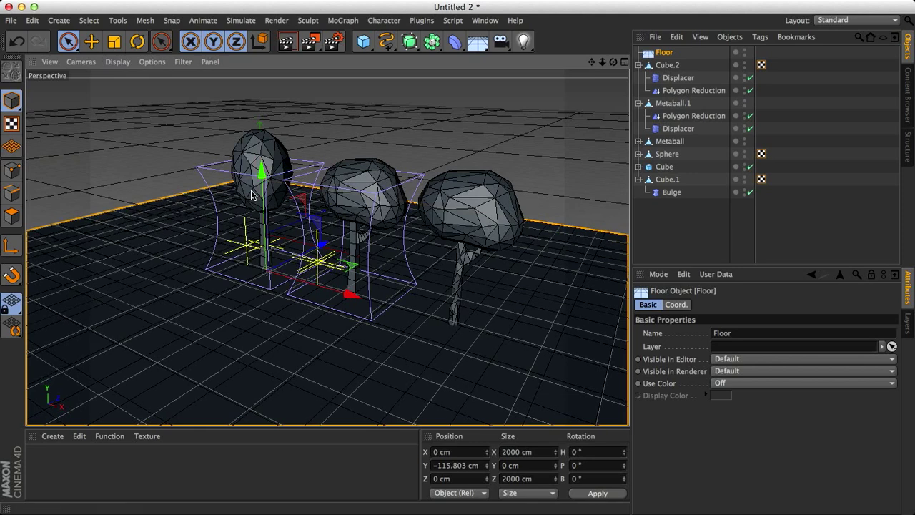
{"action": "left_click_drag", "start_coordinate": [481, 50], "coordinate": [575, 28]}
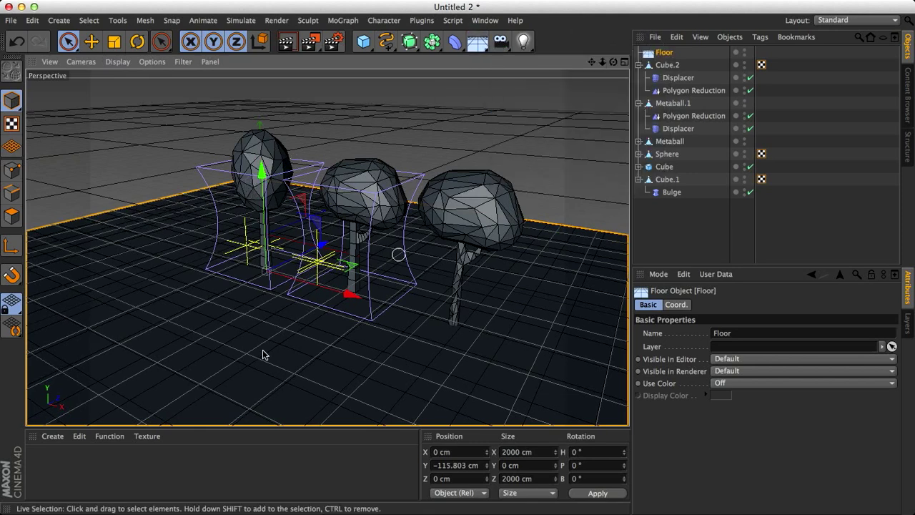
Create two new materials for the scene
{"action": "left_click", "coordinate": [53, 436]}
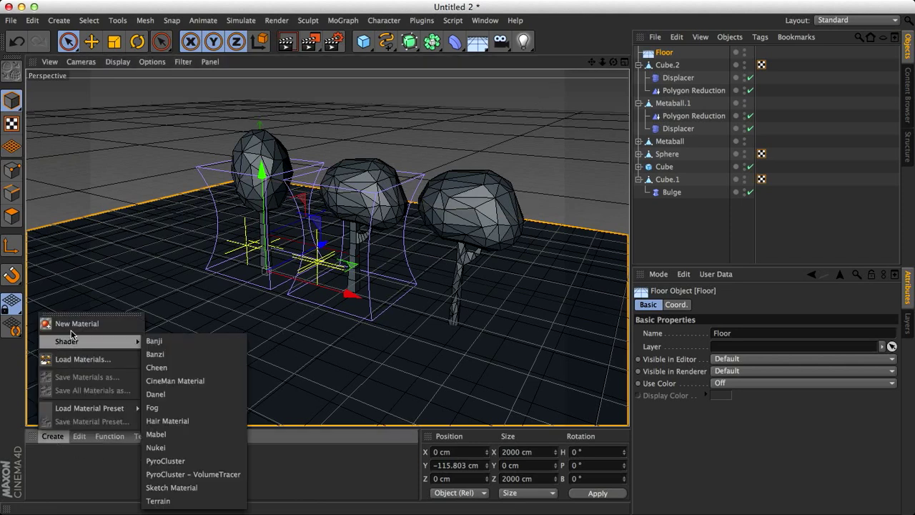
{"action": "left_click", "coordinate": [61, 321]}
{"action": "left_click", "coordinate": [52, 436]}
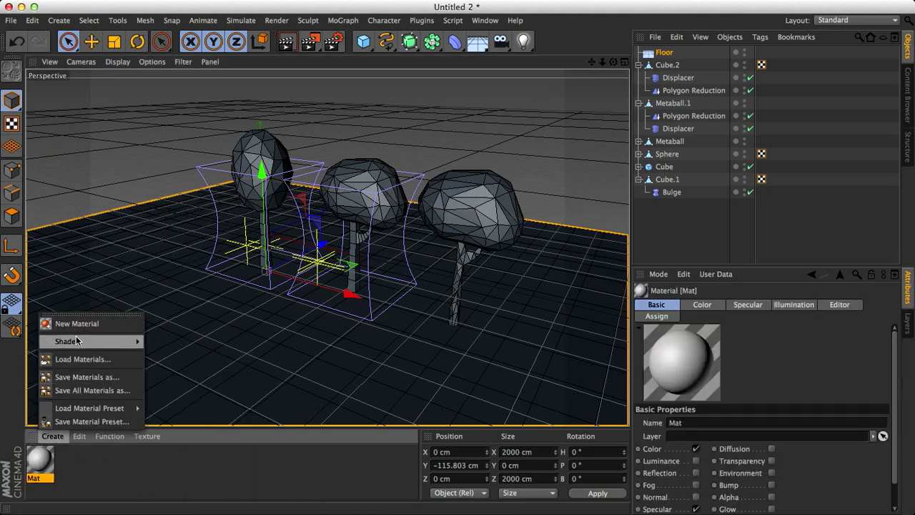
{"action": "left_click", "coordinate": [58, 321]}
Set the Color of the material Mat to brown with R 126, G 86 and B 49
{"action": "left_click", "coordinate": [72, 471]}
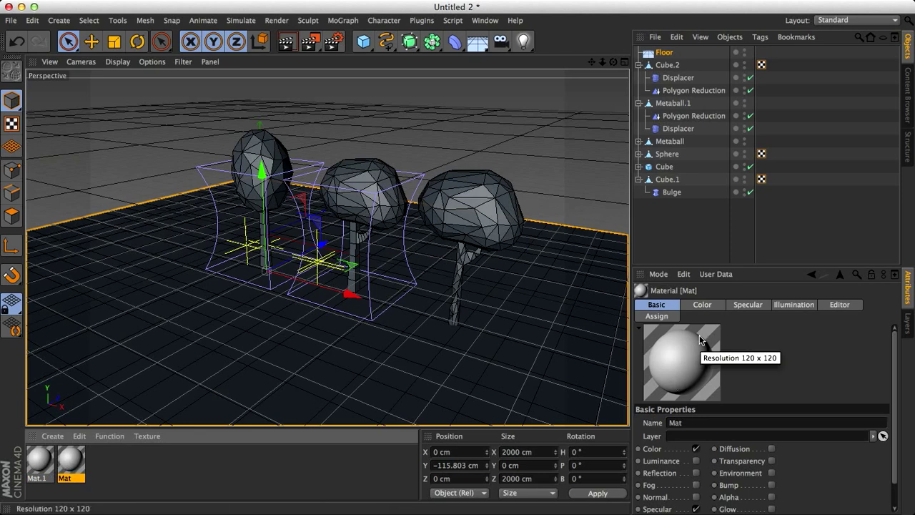
{"action": "scroll", "coordinate": [744, 348], "scroll_direction": "down", "scroll_amount": 2}
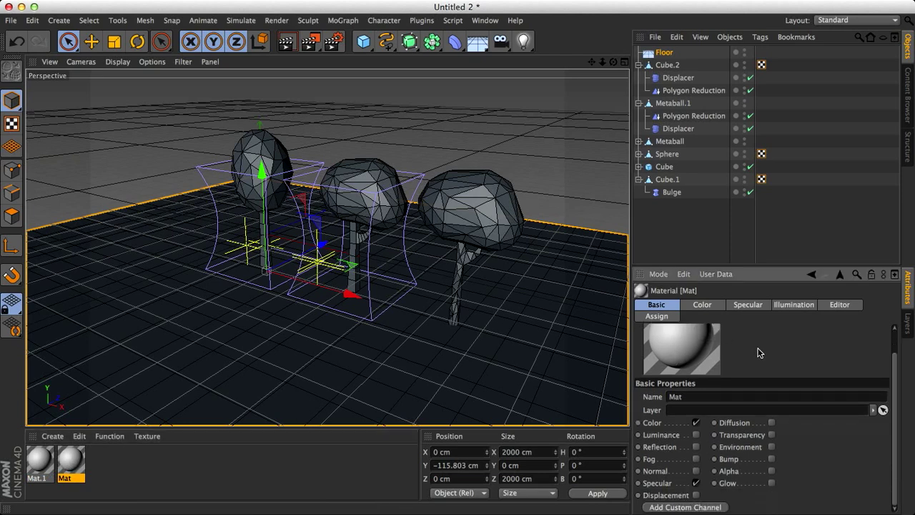
{"action": "scroll", "coordinate": [759, 351], "scroll_direction": "up", "scroll_amount": 2}
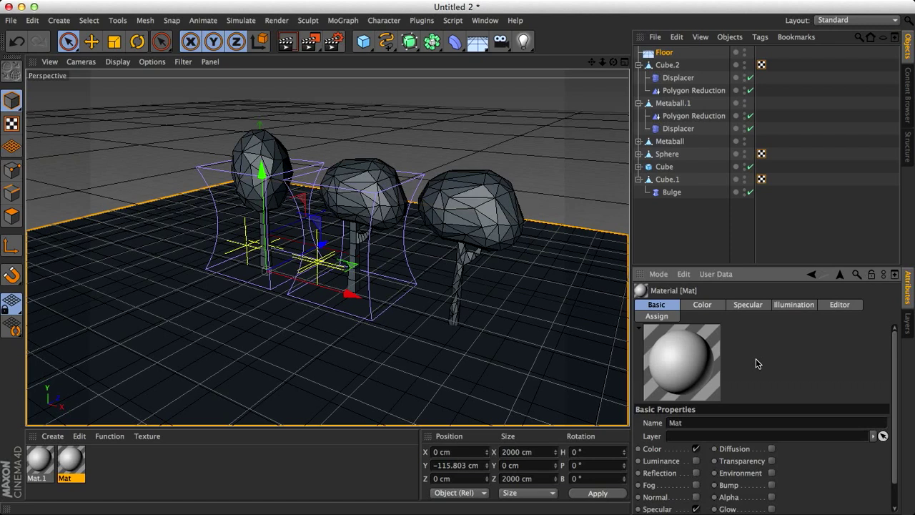
{"action": "left_click", "coordinate": [703, 305]}
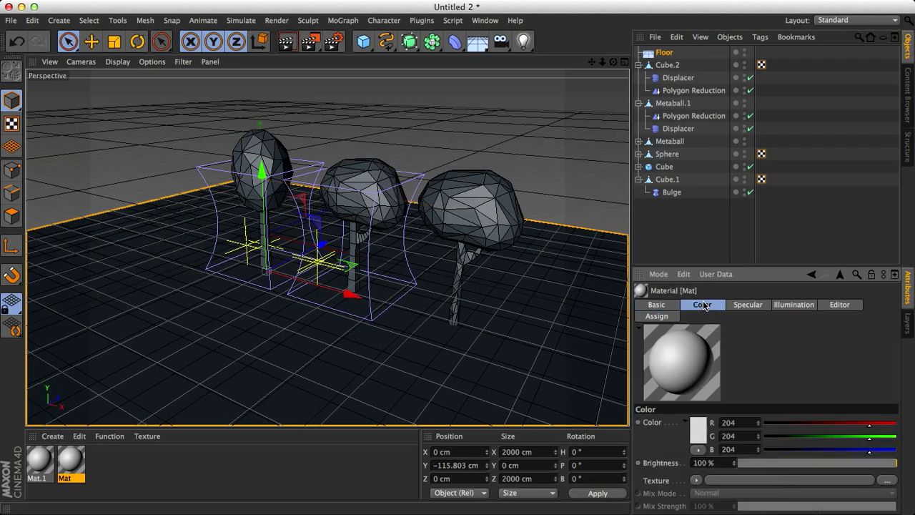
{"action": "left_click", "coordinate": [699, 428]}
{"action": "left_click", "coordinate": [687, 386]}
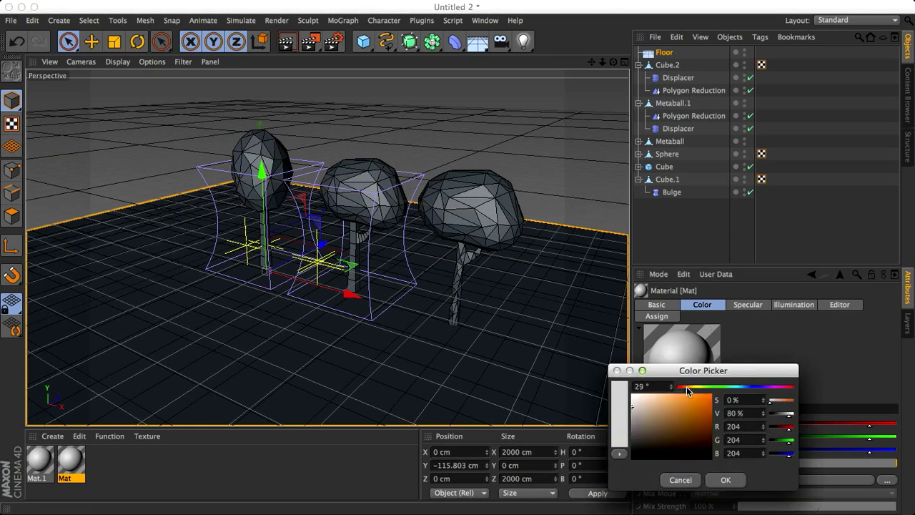
{"action": "left_click_drag", "start_coordinate": [678, 416], "coordinate": [679, 425]}
{"action": "left_click", "coordinate": [725, 480]}
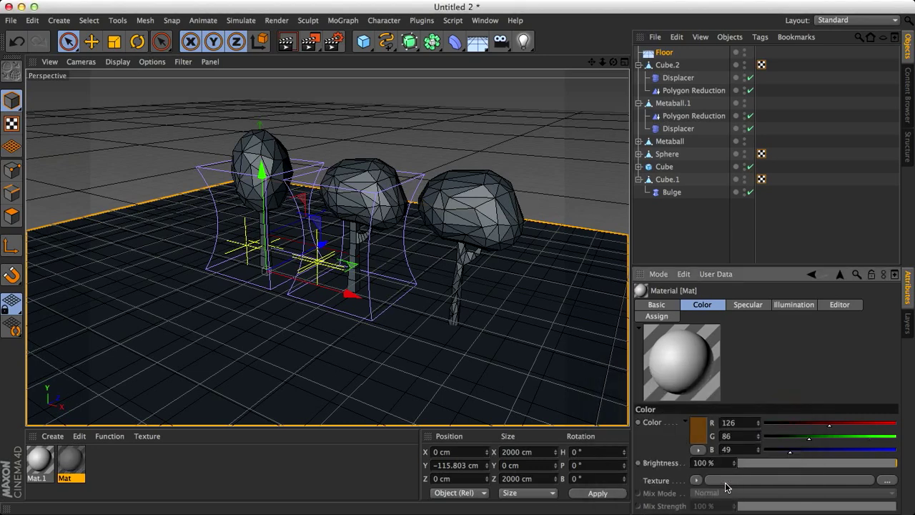
Apply the brown material Mat to the trunk objects Cube.1, Cube and Cube.2
{"action": "left_click_drag", "start_coordinate": [71, 463], "coordinate": [664, 188]}
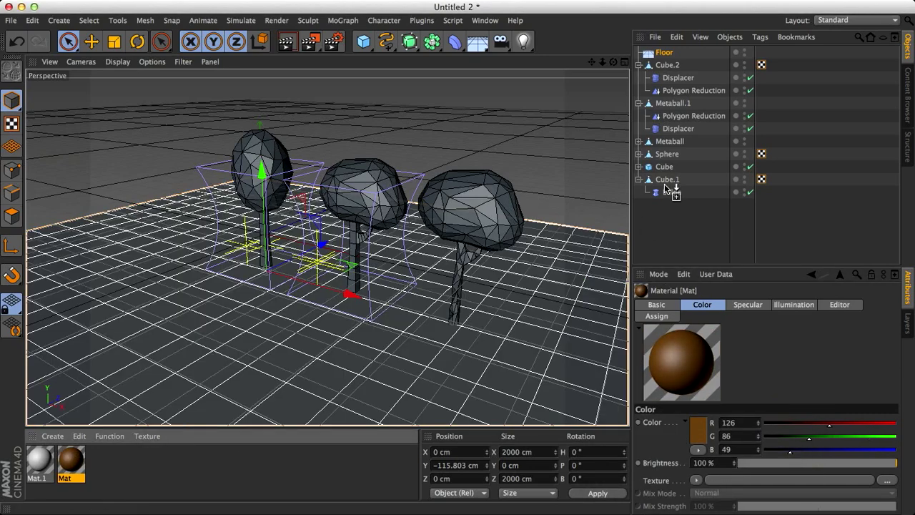
{"action": "left_click_drag", "start_coordinate": [77, 459], "coordinate": [666, 167]}
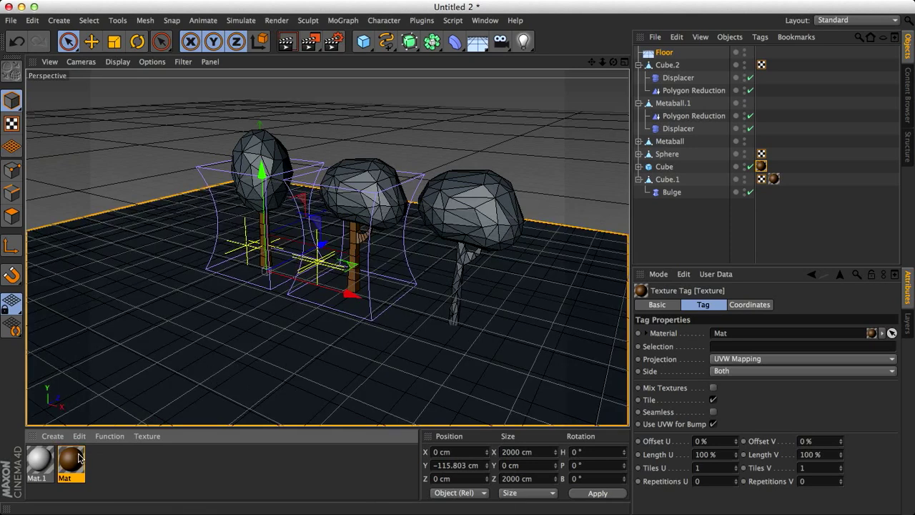
{"action": "left_click_drag", "start_coordinate": [79, 458], "coordinate": [666, 65]}
Collapse the hierarchies of Cube.2, Metaball.1 and Cube.1 in the object list
{"action": "left_click", "coordinate": [638, 65]}
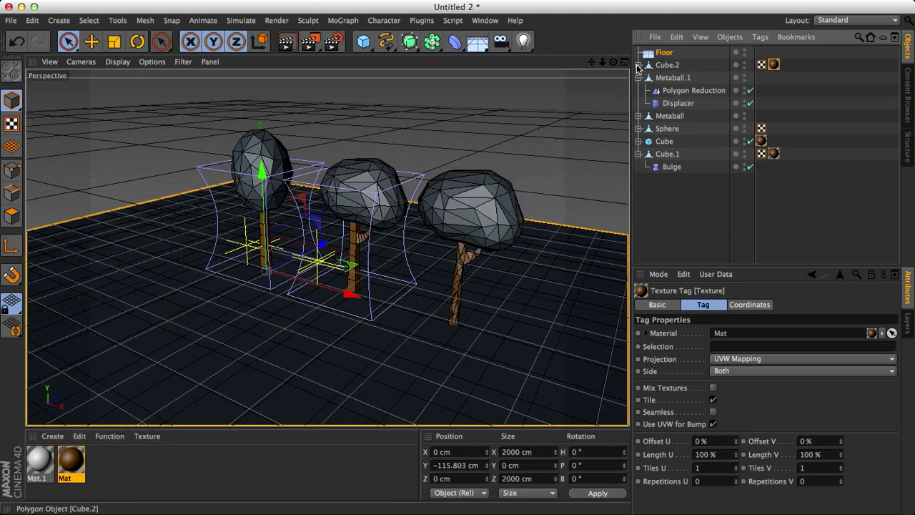
{"action": "left_click", "coordinate": [638, 77]}
{"action": "left_click", "coordinate": [639, 128]}
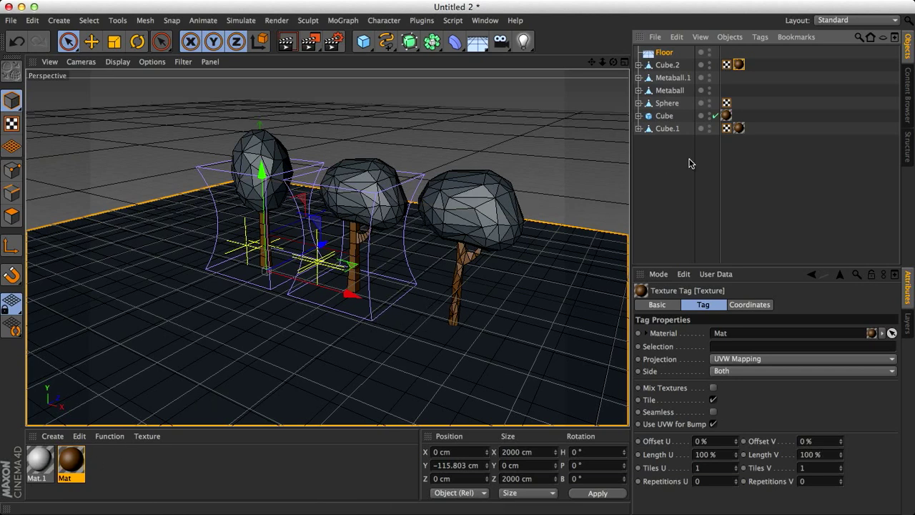
Disable the Specular channel of the brown material Mat
{"action": "left_click", "coordinate": [71, 459]}
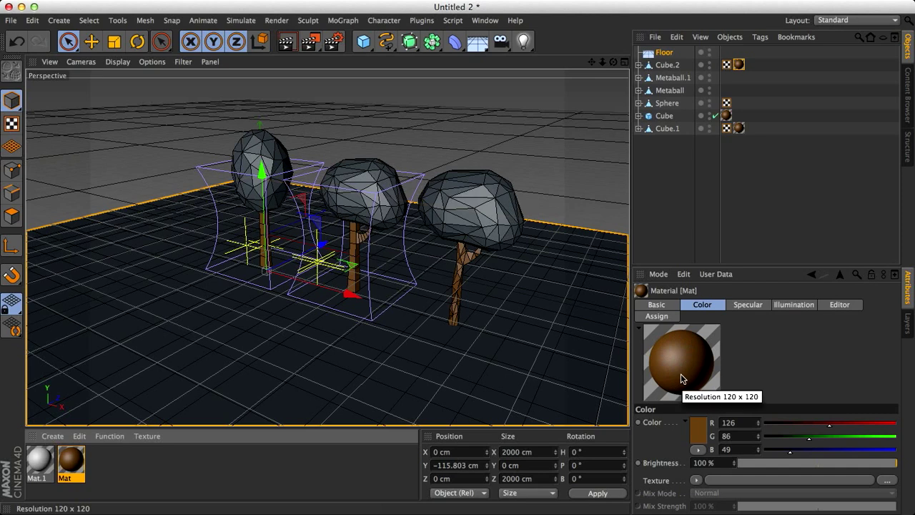
{"action": "left_click", "coordinate": [751, 304]}
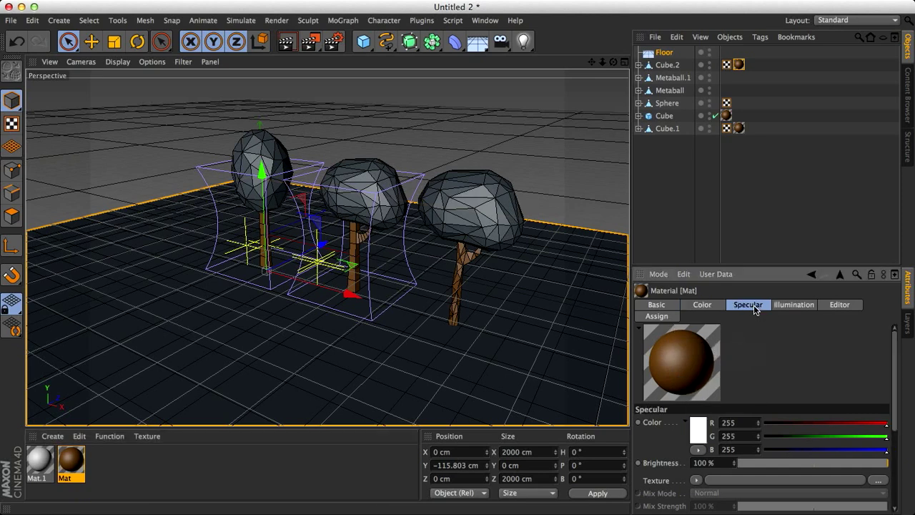
{"action": "left_click", "coordinate": [652, 305]}
{"action": "scroll", "coordinate": [750, 403], "scroll_direction": "down", "scroll_amount": 1}
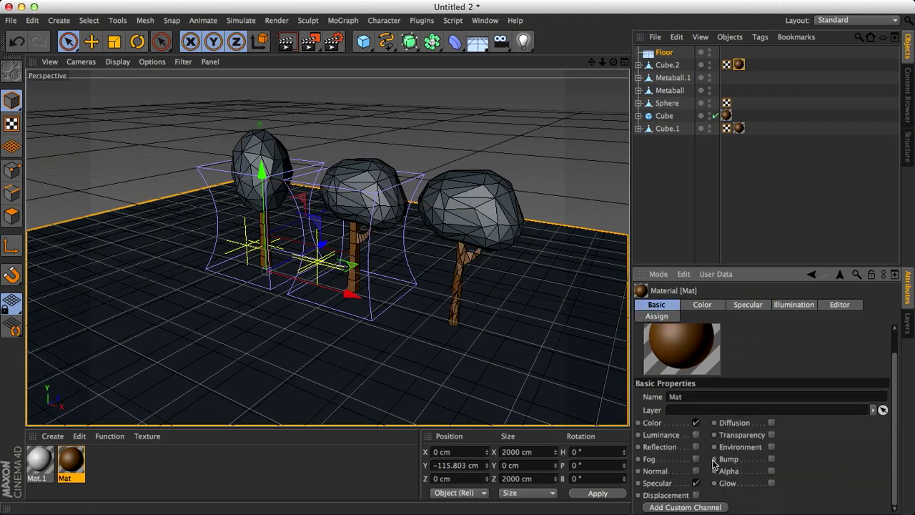
{"action": "left_click", "coordinate": [695, 483]}
{"action": "scroll", "coordinate": [683, 356], "scroll_direction": "up", "scroll_amount": 1}
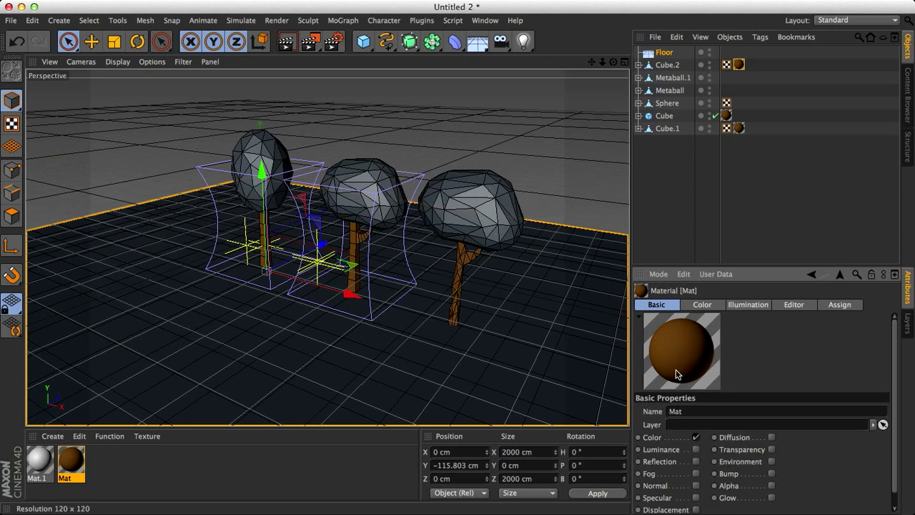
Set the Color of the material Mat.1 to mustard yellow with R 173, G 142 and B 17
{"action": "left_click", "coordinate": [40, 462]}
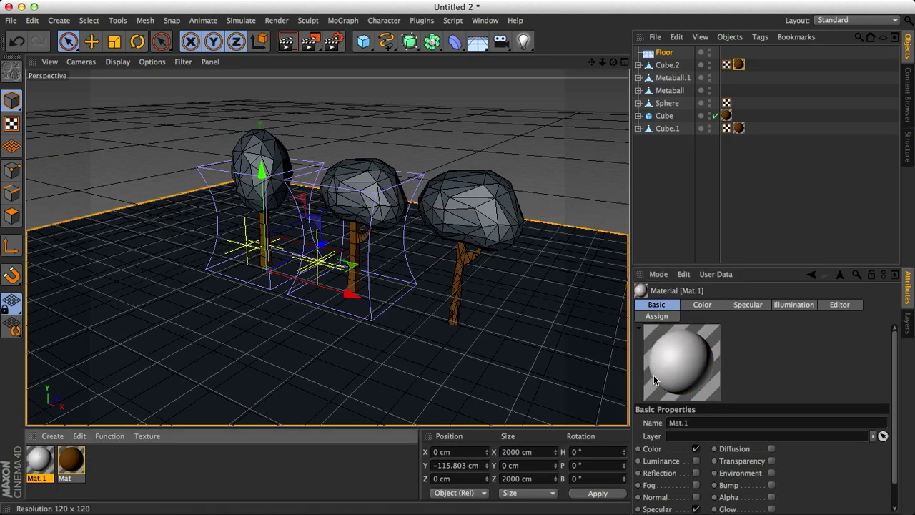
{"action": "left_click", "coordinate": [699, 306]}
{"action": "left_click", "coordinate": [699, 428]}
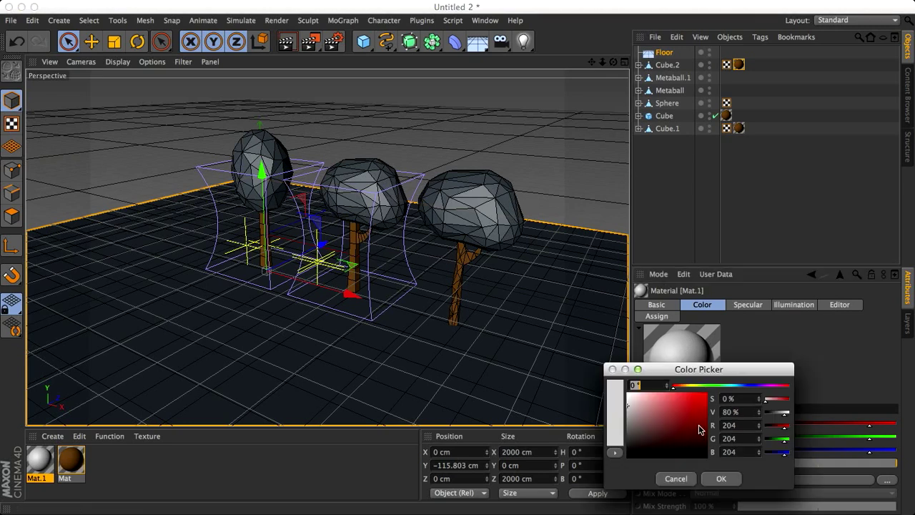
{"action": "left_click_drag", "start_coordinate": [709, 388], "coordinate": [707, 389]}
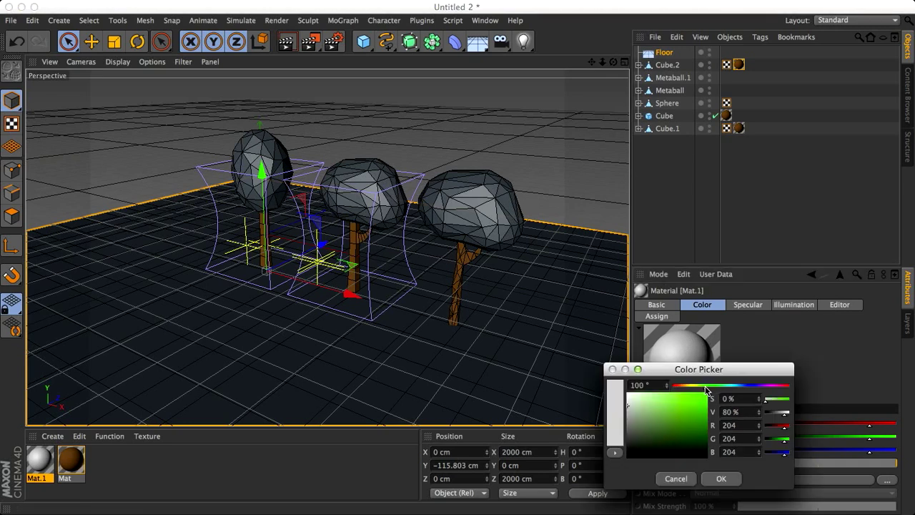
{"action": "left_click", "coordinate": [689, 412]}
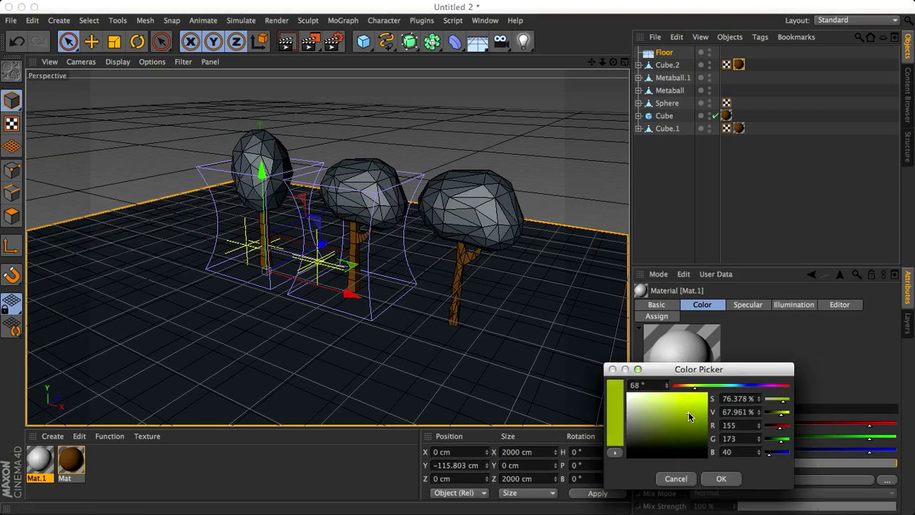
{"action": "left_click_drag", "start_coordinate": [690, 393], "coordinate": [700, 409]}
{"action": "left_click", "coordinate": [719, 477]}
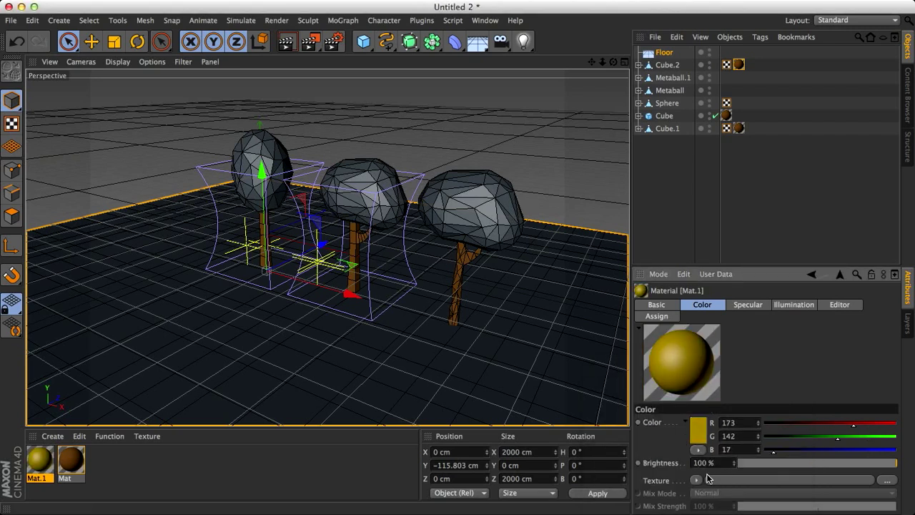
Apply the mustard material Mat.1 to Metaball.1, the crown of the third tree
{"action": "left_click", "coordinate": [699, 481]}
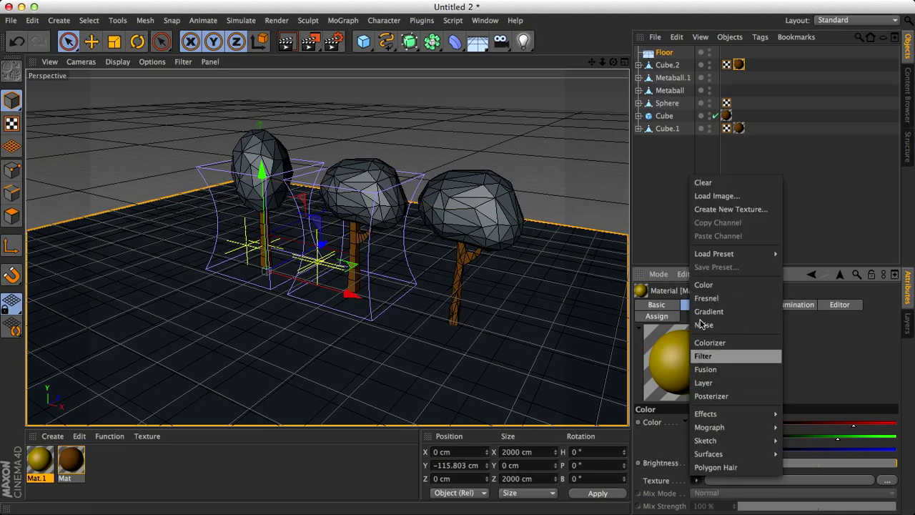
{"action": "left_click", "coordinate": [671, 442]}
{"action": "left_click_drag", "start_coordinate": [40, 465], "coordinate": [453, 218]}
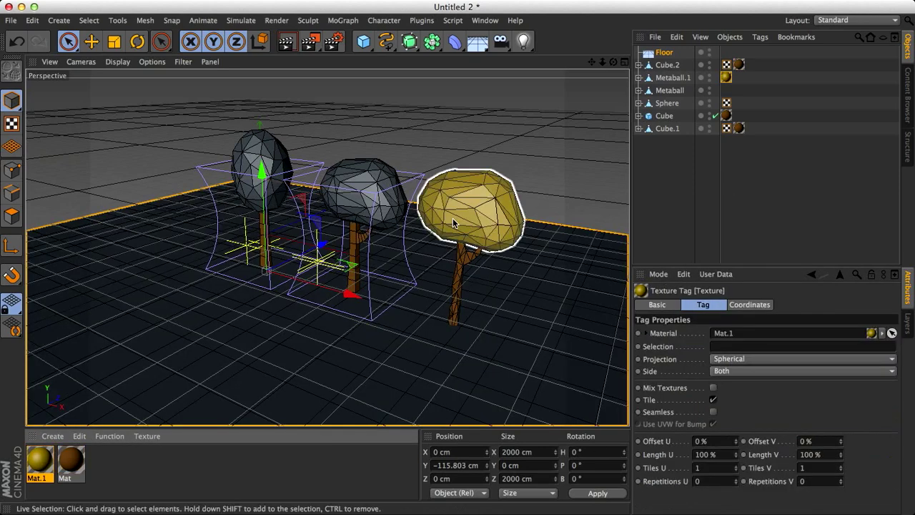
Create a third material, load a Gradient shader as its Color texture and open the shader's properties
{"action": "left_click", "coordinate": [53, 435]}
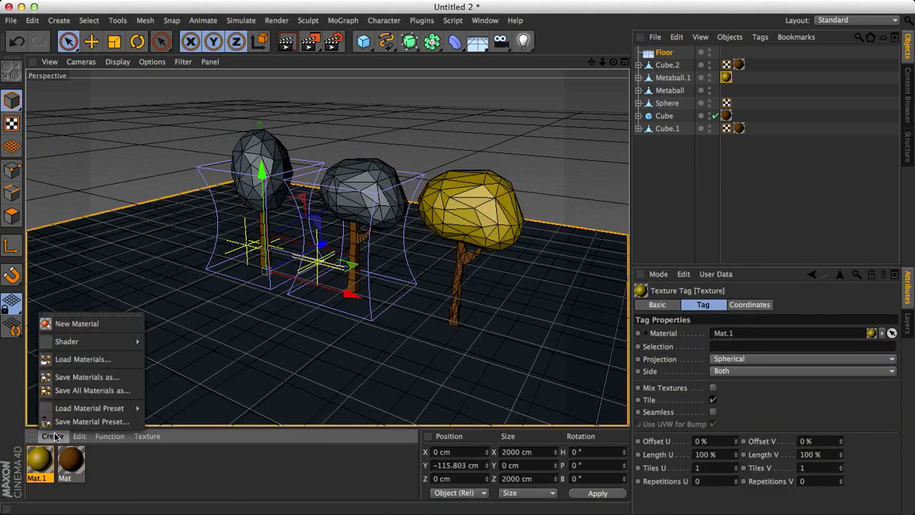
{"action": "left_click", "coordinate": [75, 321]}
{"action": "left_click", "coordinate": [696, 480]}
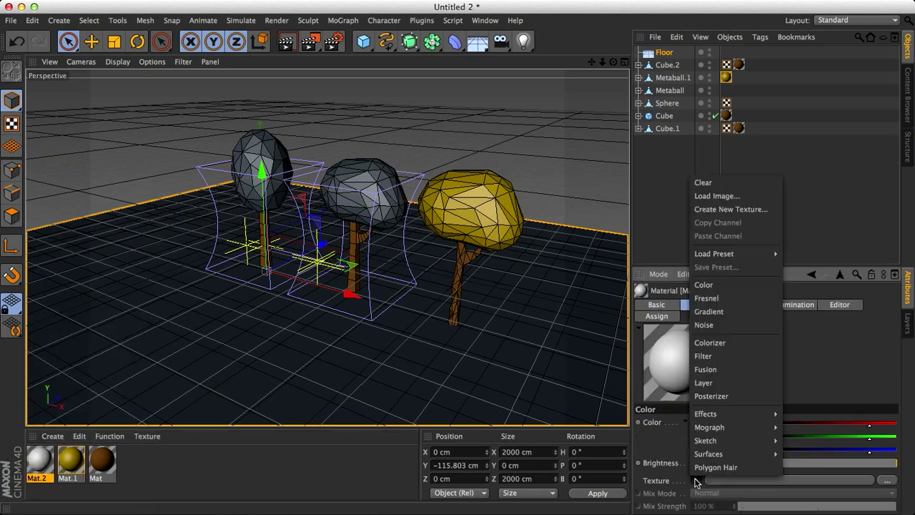
{"action": "left_click", "coordinate": [710, 312]}
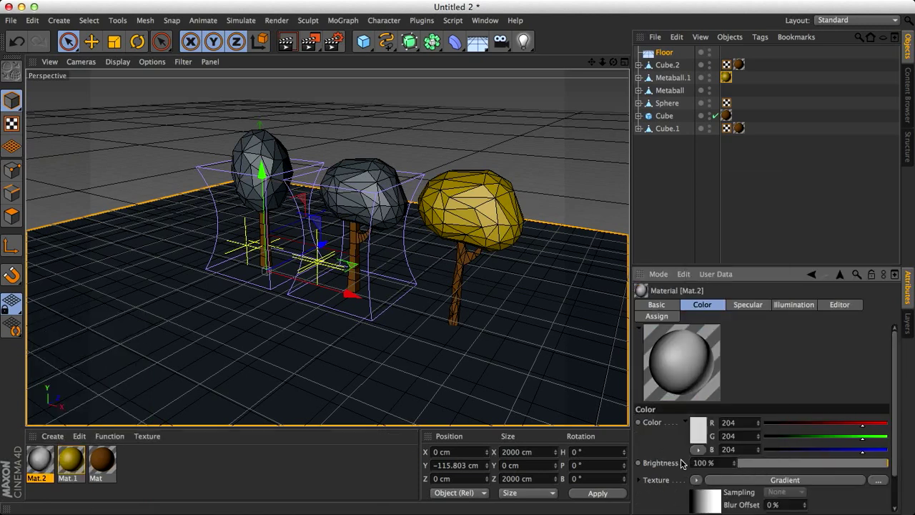
{"action": "left_click", "coordinate": [702, 470]}
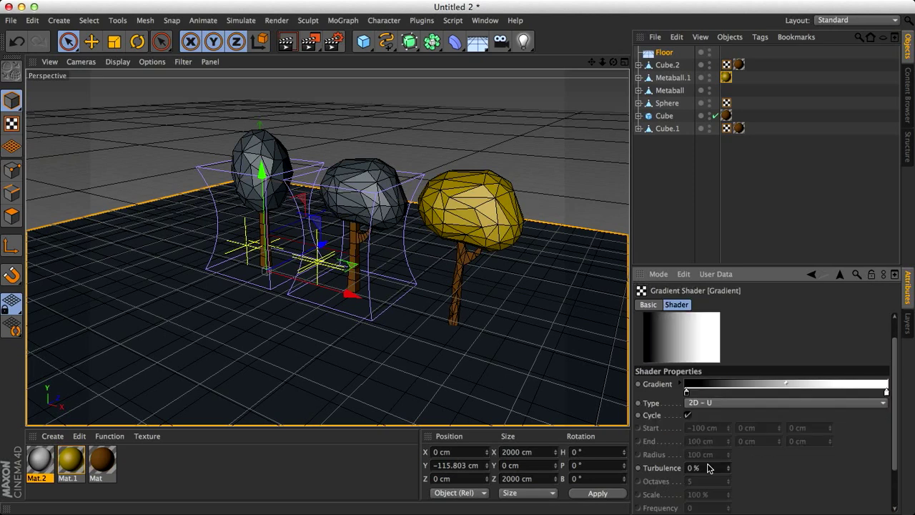
Change the gradient's black knot to red-orange with R 203, G 82 and B 27
{"action": "double_click", "coordinate": [686, 393]}
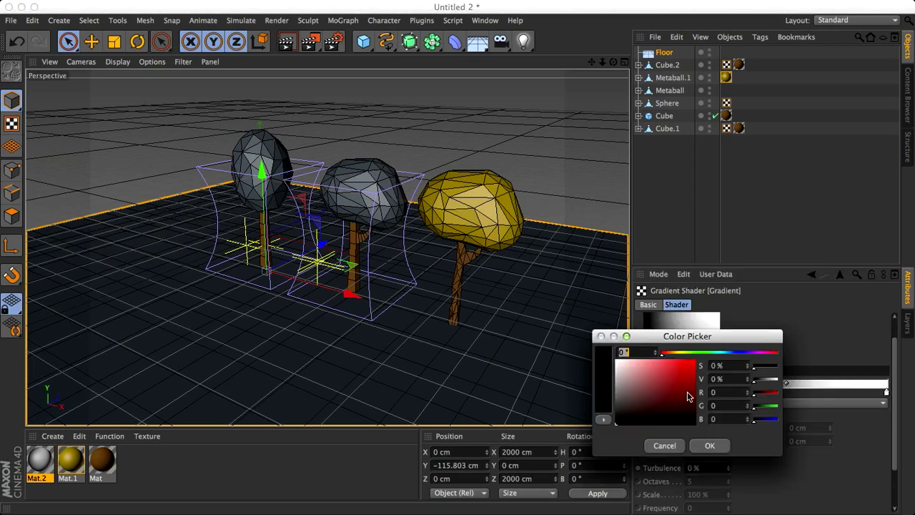
{"action": "left_click", "coordinate": [669, 356]}
{"action": "left_click_drag", "start_coordinate": [669, 365], "coordinate": [684, 369]}
{"action": "left_click", "coordinate": [710, 446]}
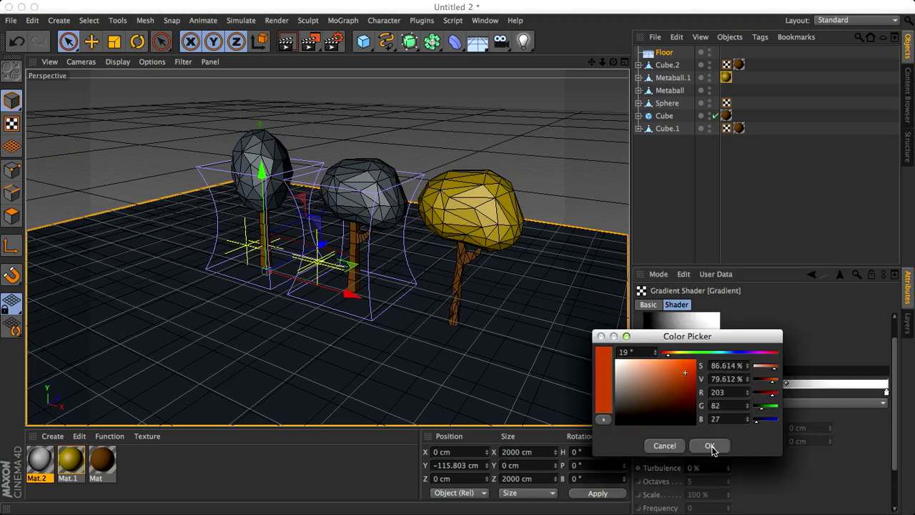
Change the gradient's white knot to amber with about R 205, G 139 and B 33
{"action": "double_click", "coordinate": [886, 393]}
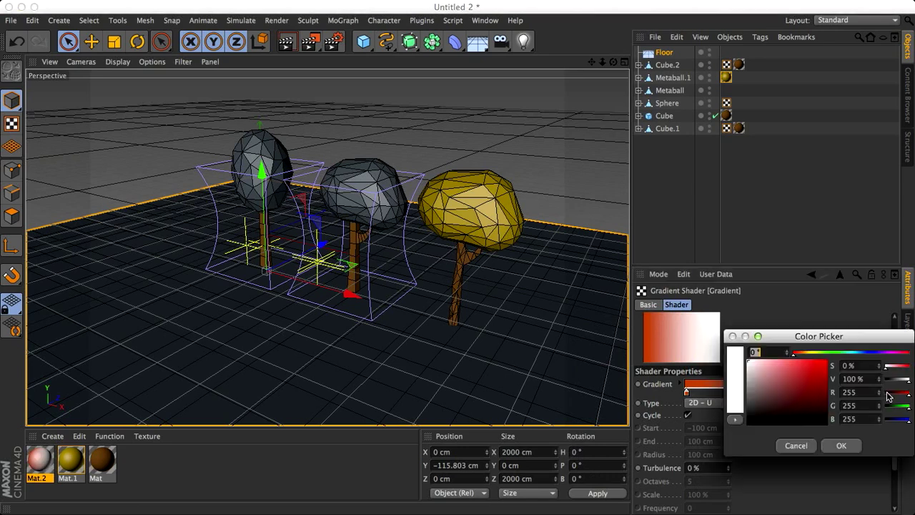
{"action": "left_click", "coordinate": [804, 352]}
{"action": "left_click", "coordinate": [820, 370]}
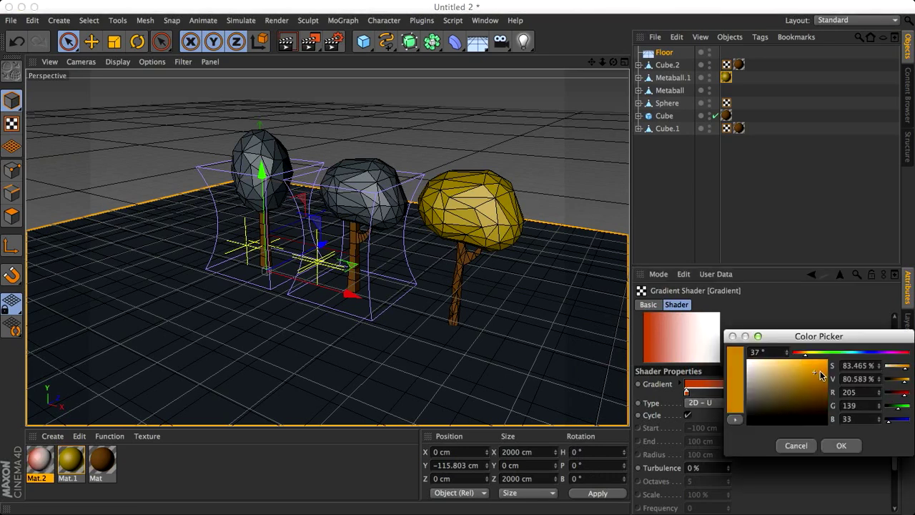
{"action": "left_click", "coordinate": [837, 446]}
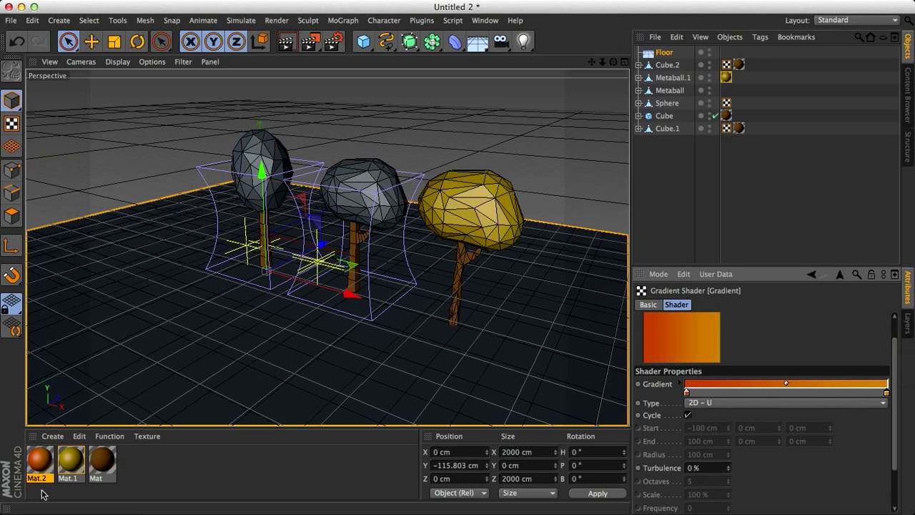
Apply the gradient material Mat.2 to the crowns Metaball and Sphere and render the view
{"action": "left_click_drag", "start_coordinate": [42, 461], "coordinate": [350, 197]}
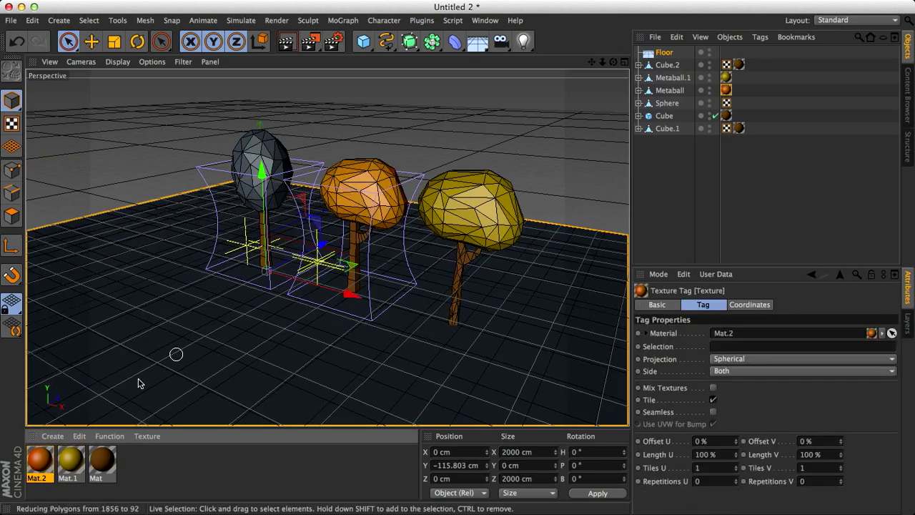
{"action": "left_click_drag", "start_coordinate": [31, 448], "coordinate": [259, 181]}
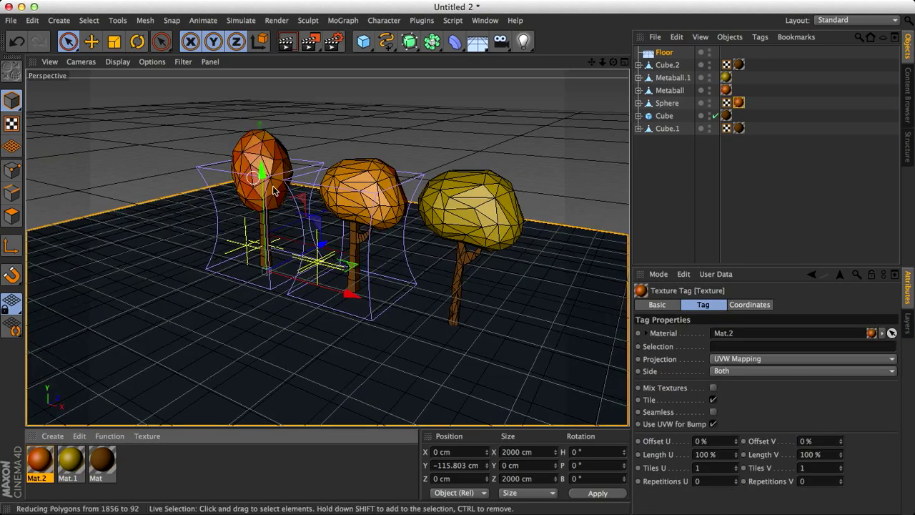
{"action": "key", "text": "ctrl+r"}
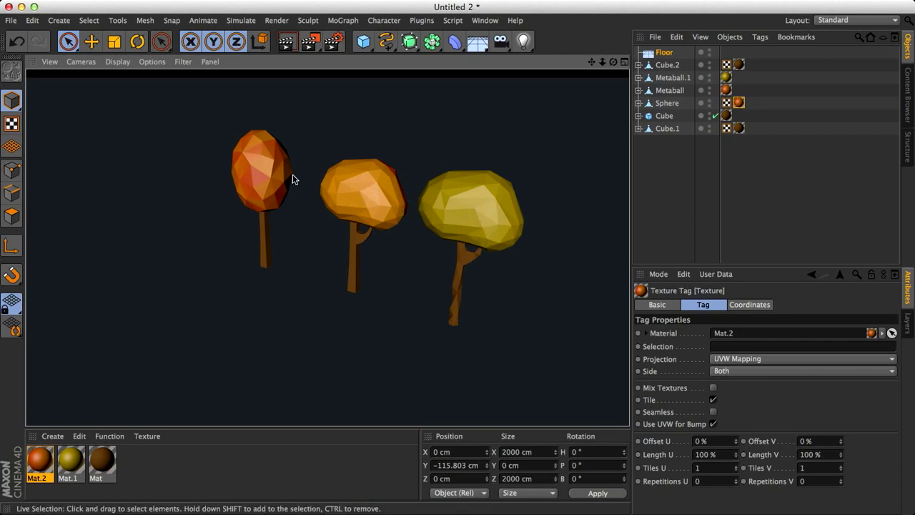
Turn off the Specular channel of the orange material Mat.2 and render the trees from different angles
{"action": "left_click", "coordinate": [37, 459]}
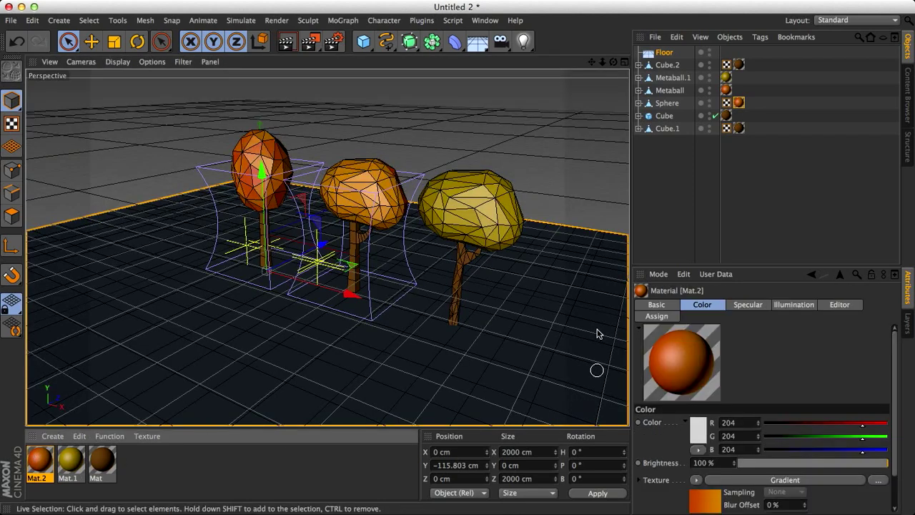
{"action": "left_click", "coordinate": [649, 306]}
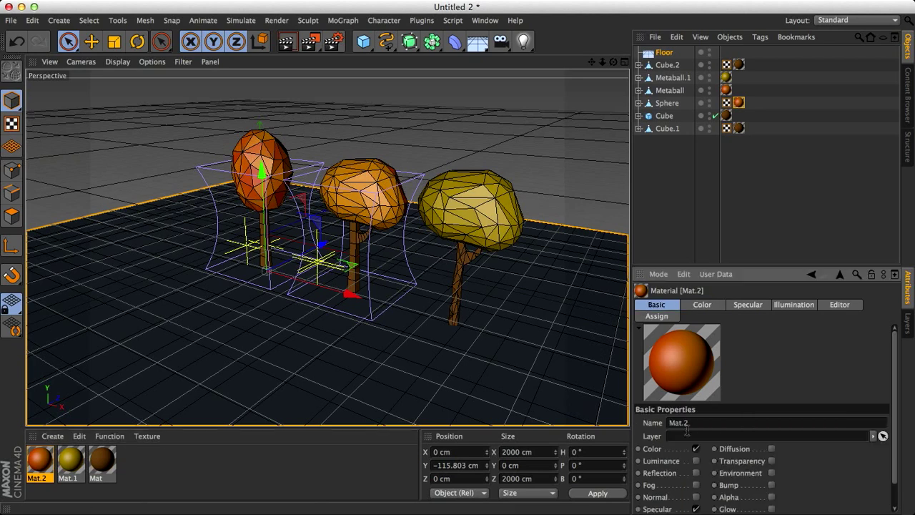
{"action": "left_click", "coordinate": [695, 509]}
{"action": "key", "text": "ctrl+r"}
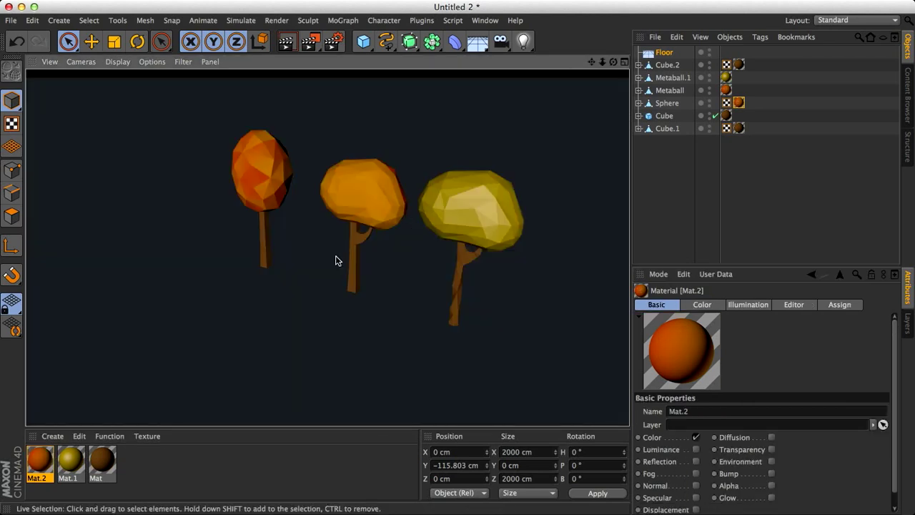
{"action": "left_click", "coordinate": [321, 218]}
{"action": "left_click_drag", "start_coordinate": [321, 218], "coordinate": [309, 230], "text": "alt"}
{"action": "key", "text": "ctrl+r"}
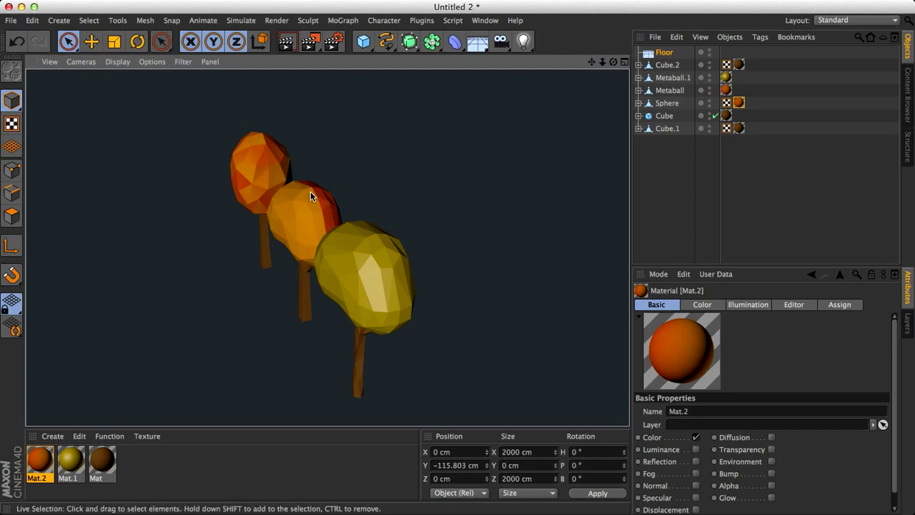
Change the type of Mat.2's Gradient shader to 3D - Linear and render the view
{"action": "left_click", "coordinate": [336, 227]}
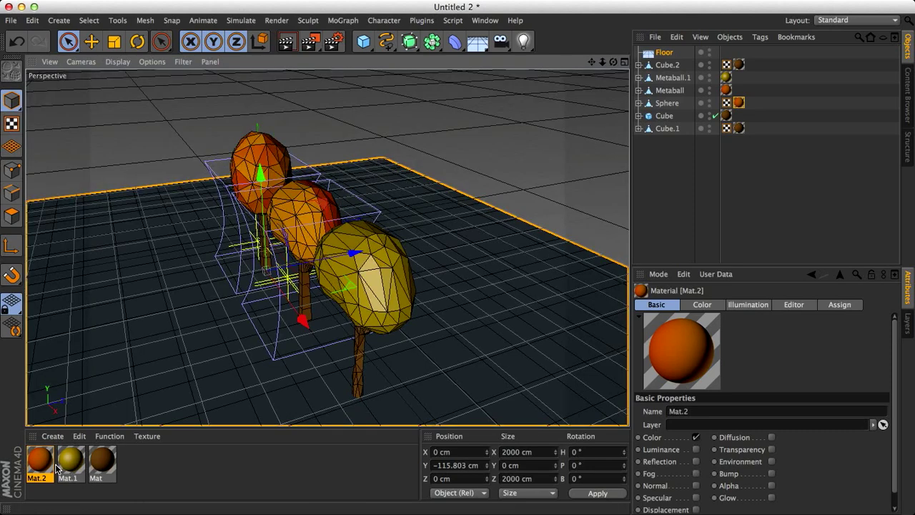
{"action": "left_click", "coordinate": [43, 457]}
{"action": "left_click", "coordinate": [700, 305]}
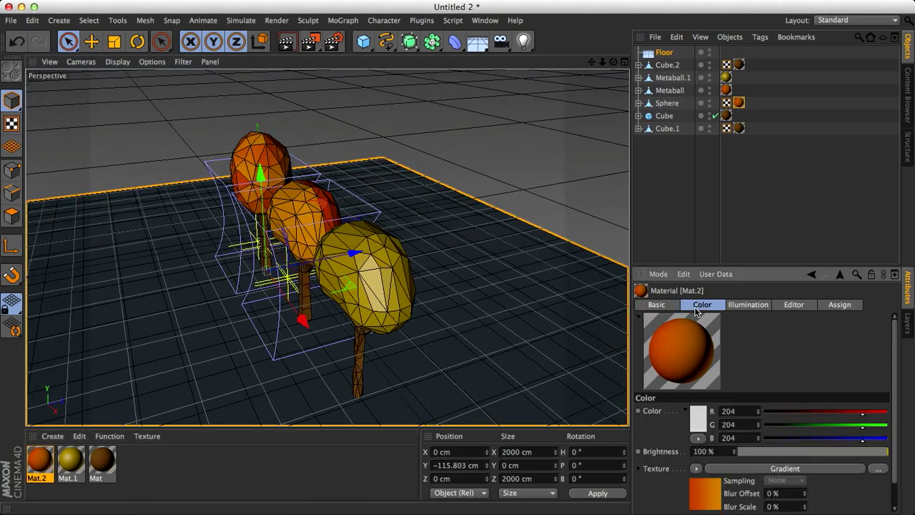
{"action": "left_click", "coordinate": [702, 493]}
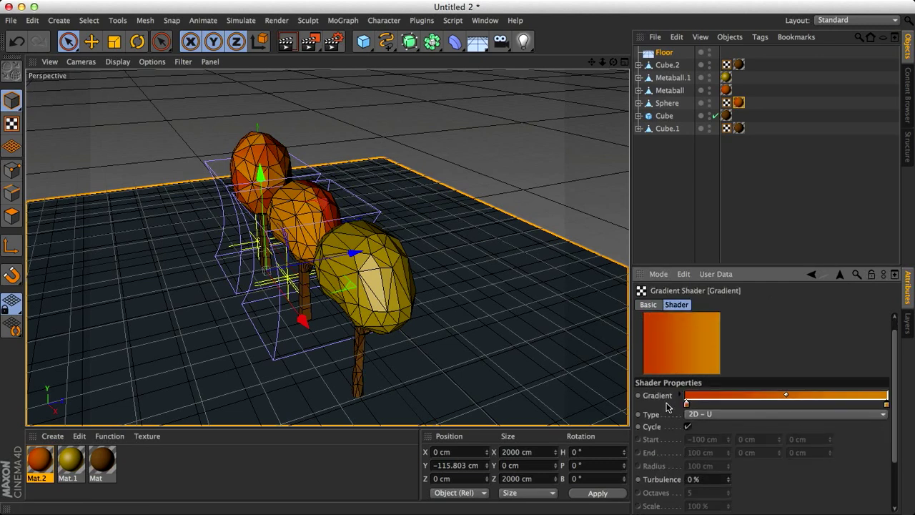
{"action": "left_click", "coordinate": [695, 415]}
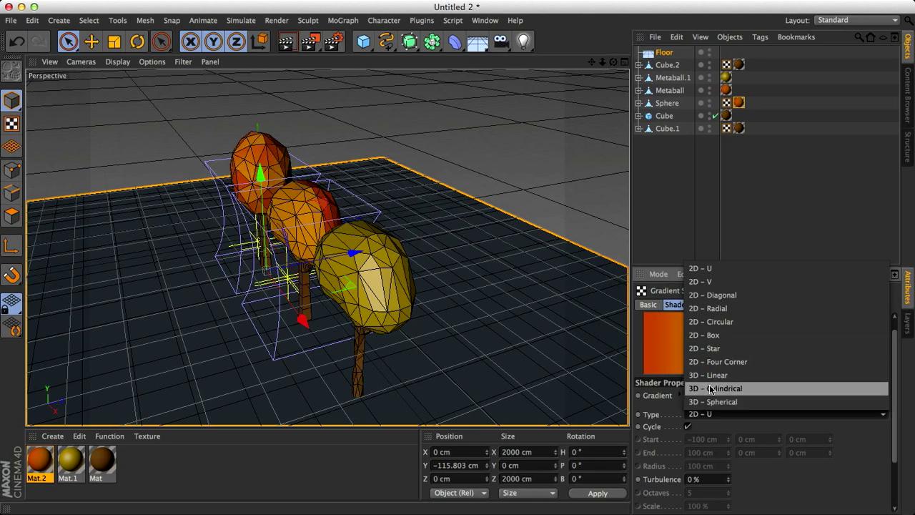
{"action": "left_click", "coordinate": [738, 376]}
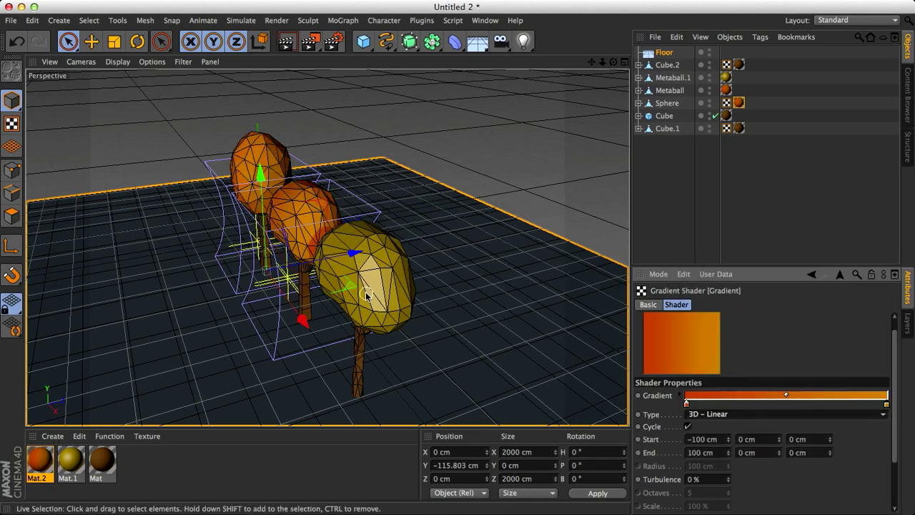
{"action": "key", "text": "ctrl+r"}
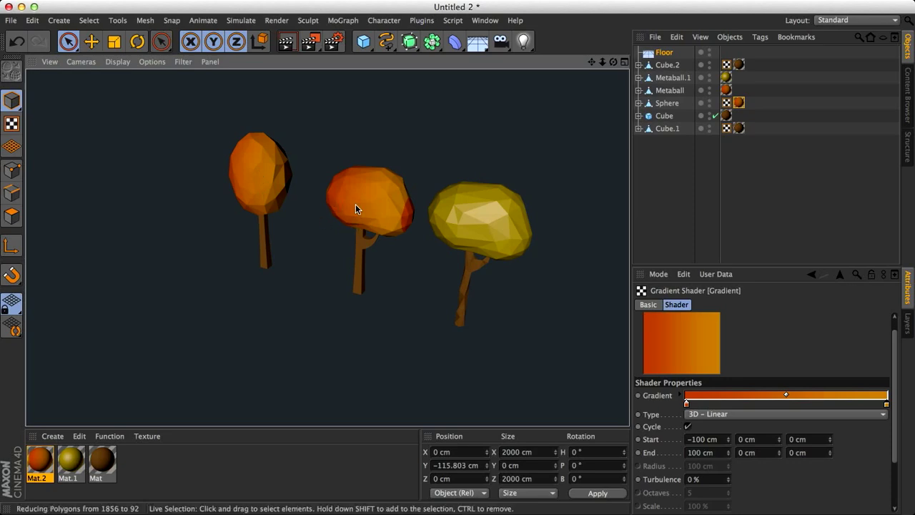
Set the gradient's X start to -200 cm and its X end to 200 cm, and render the view
{"action": "left_click", "coordinate": [334, 203]}
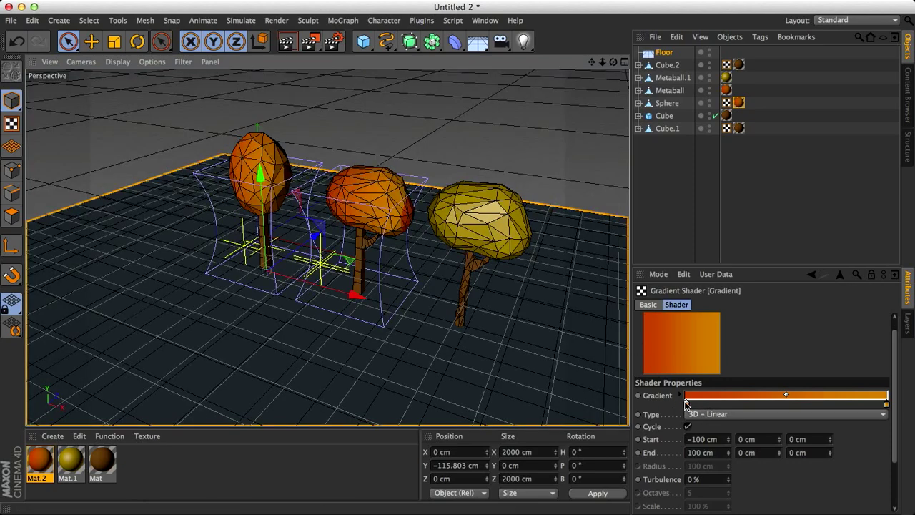
{"action": "left_click", "coordinate": [685, 403]}
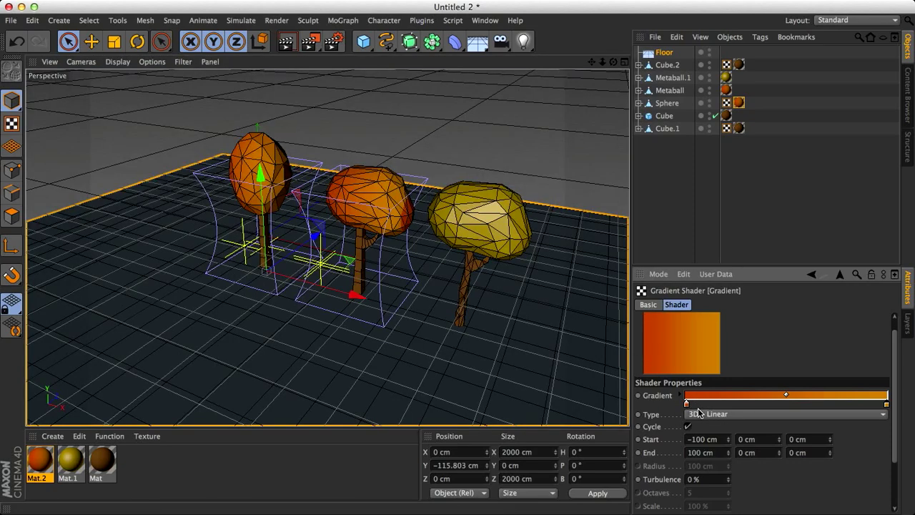
{"action": "key", "text": "super+r"}
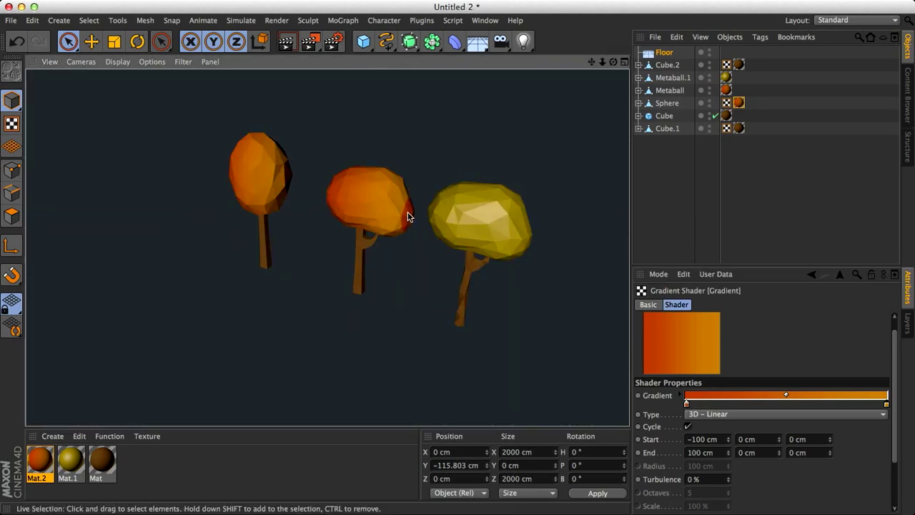
{"action": "left_click", "coordinate": [687, 452]}
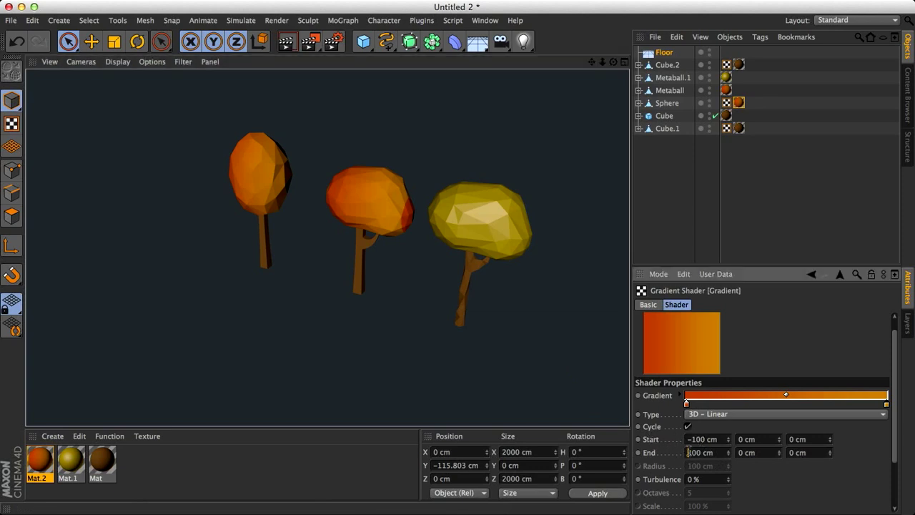
{"action": "key", "text": "Tab"}
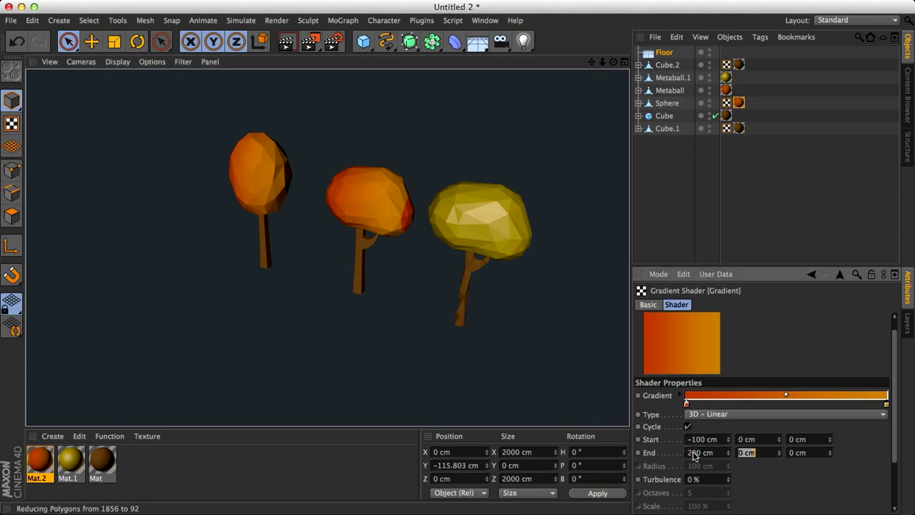
{"action": "left_click", "coordinate": [695, 439]}
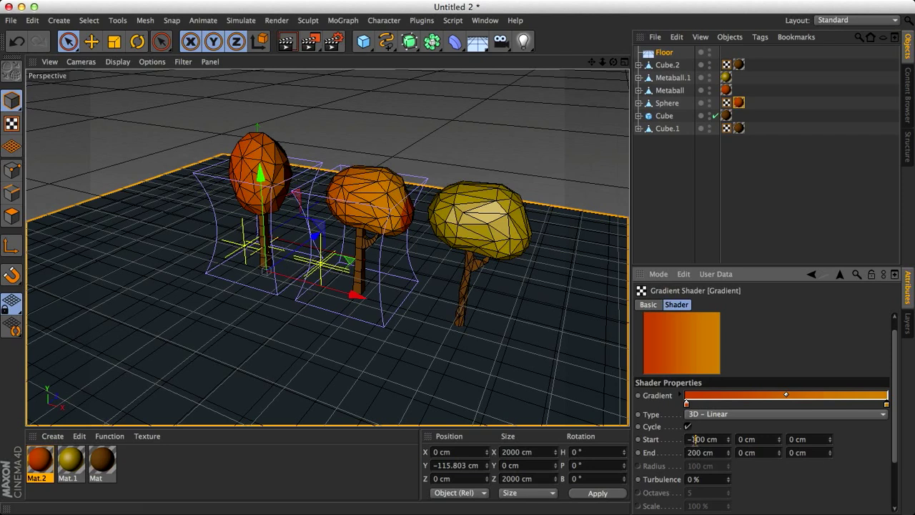
{"action": "type", "text": "2"}
{"action": "key", "text": "Tab"}
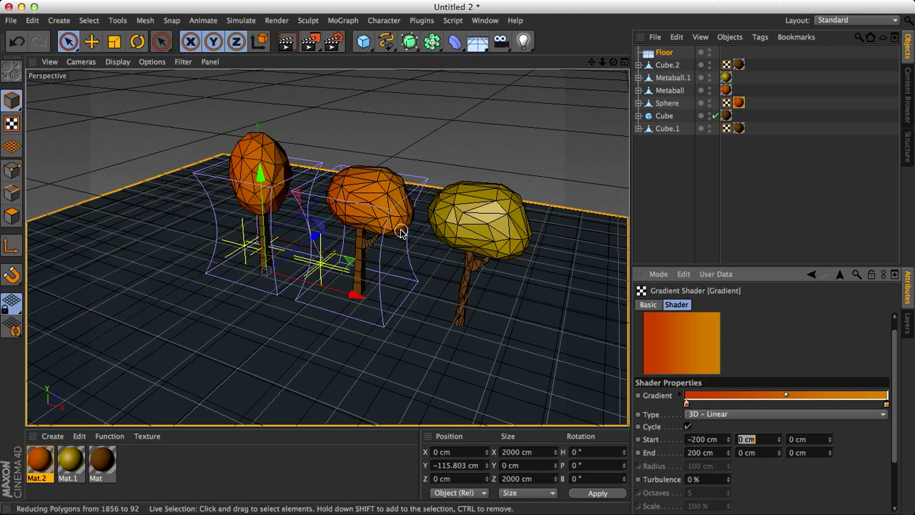
{"action": "key", "text": "super+r"}
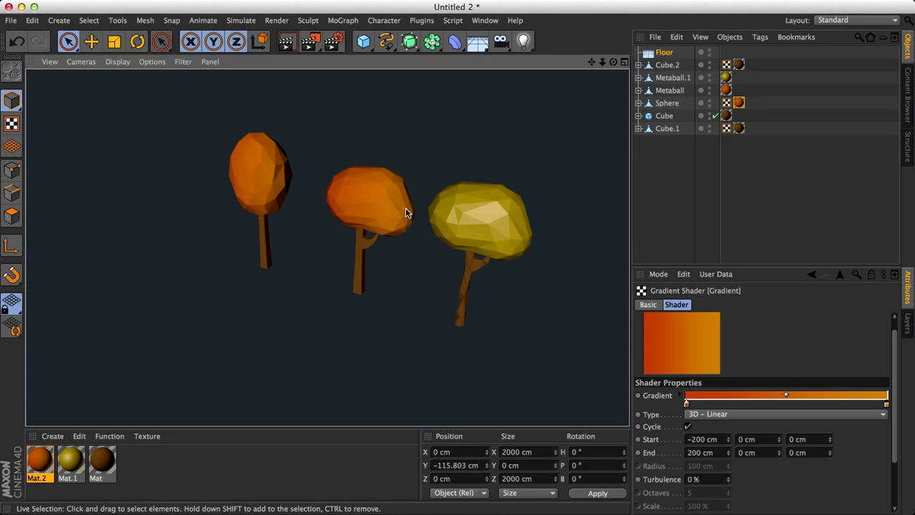
Add a Physical Sky with its time set to 17:00:00 and rotate it to a heading of about 65°
{"action": "left_click_drag", "start_coordinate": [477, 41], "coordinate": [586, 65]}
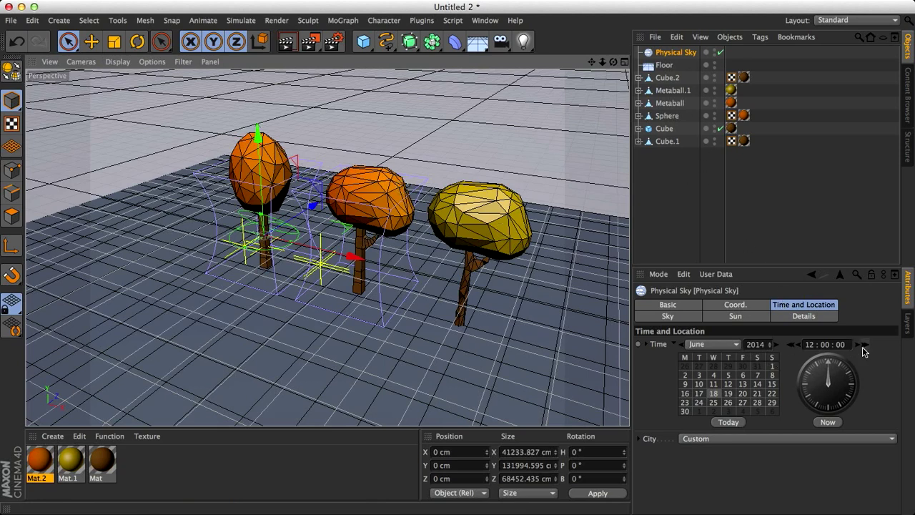
{"action": "left_click", "coordinate": [864, 346]}
{"action": "left_click", "coordinate": [864, 346]}
{"action": "left_click", "coordinate": [864, 346]}
{"action": "left_click", "coordinate": [864, 346]}
{"action": "left_click", "coordinate": [864, 346]}
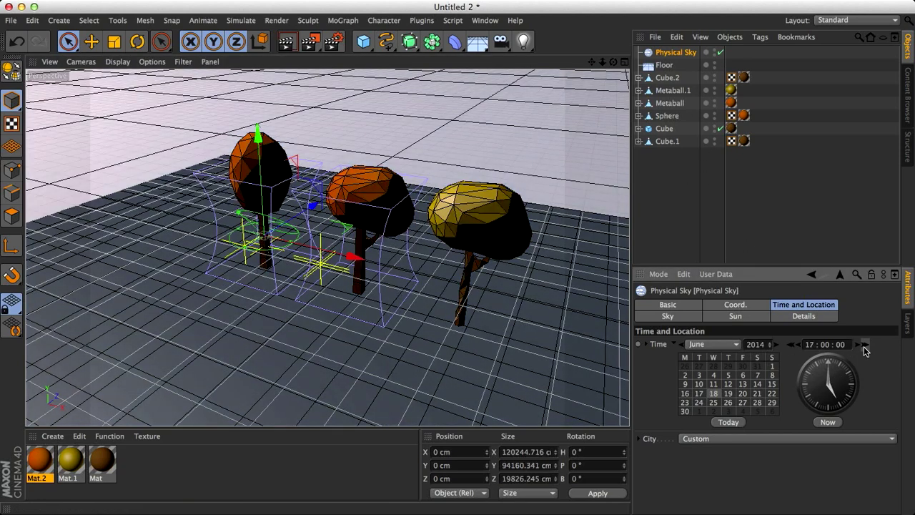
{"action": "key", "text": "r"}
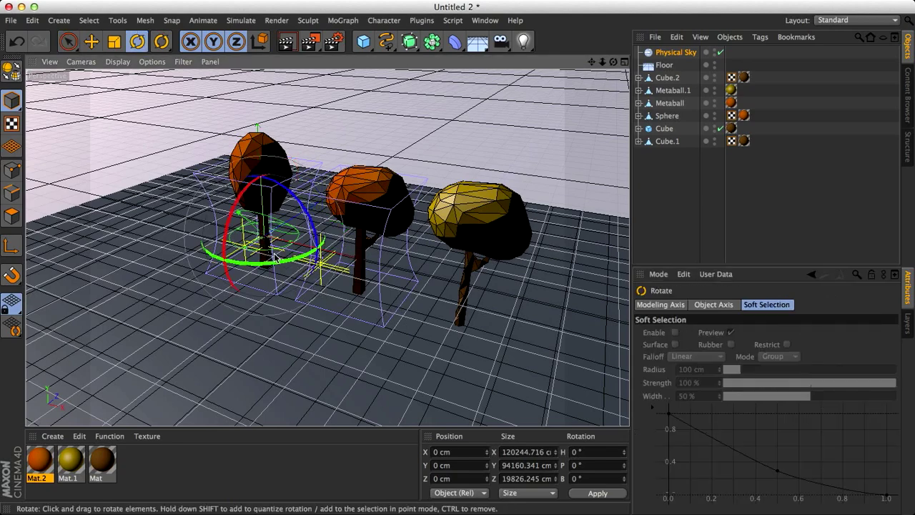
{"action": "left_click_drag", "start_coordinate": [312, 265], "coordinate": [361, 293]}
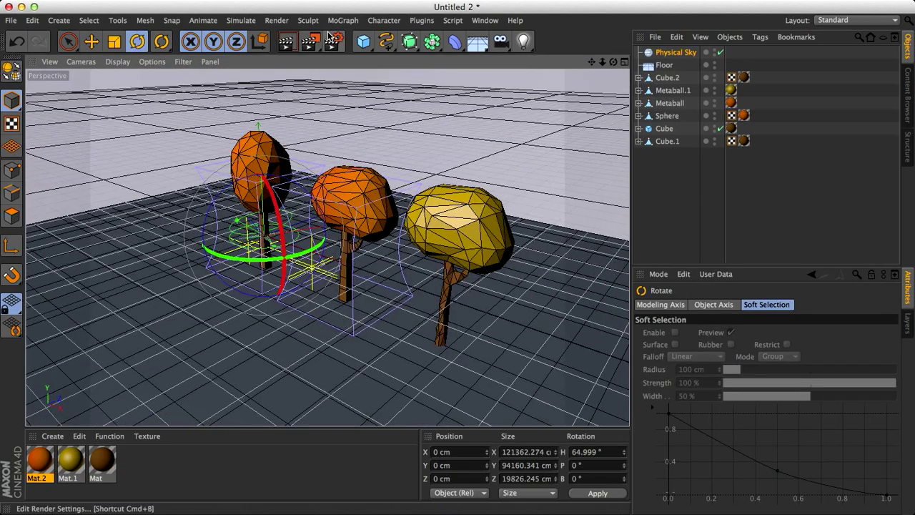
Add the Ambient Occlusion and Global Illumination effects to the render settings and render the view
{"action": "left_click", "coordinate": [333, 42]}
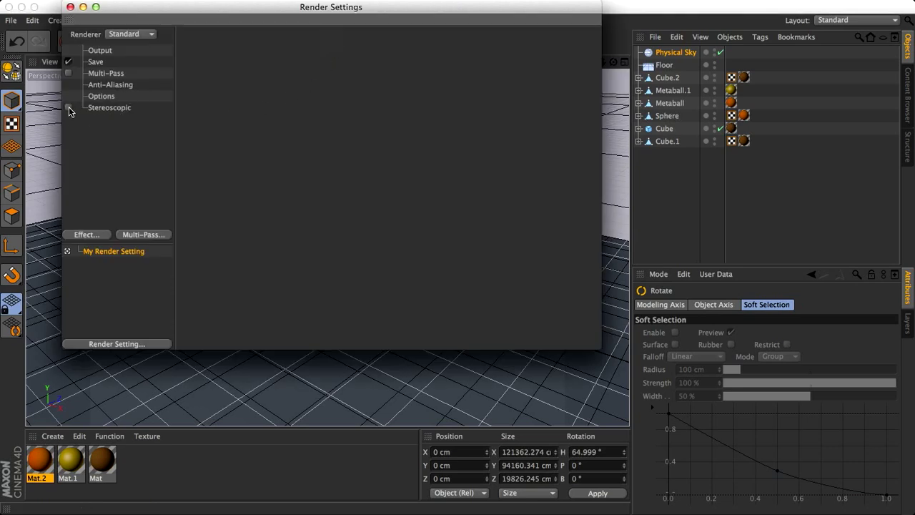
{"action": "left_click", "coordinate": [86, 235]}
{"action": "left_click", "coordinate": [129, 260]}
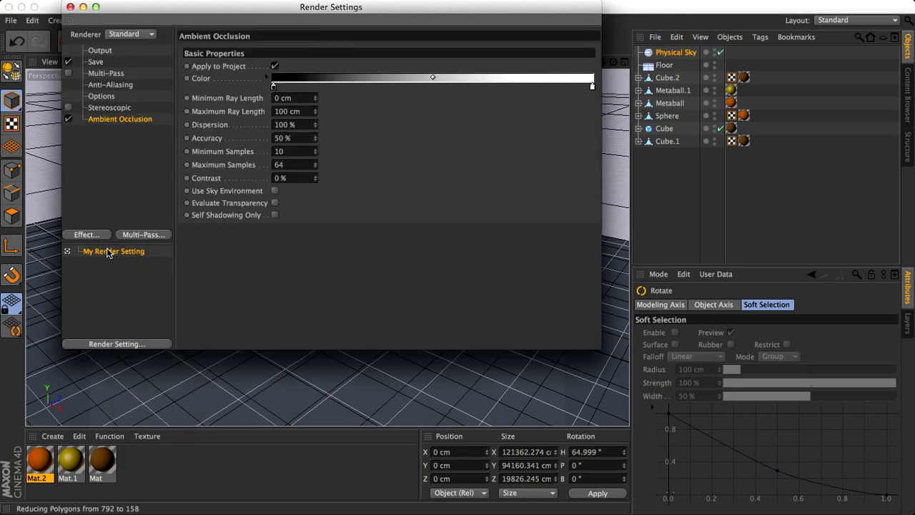
{"action": "left_click", "coordinate": [98, 234]}
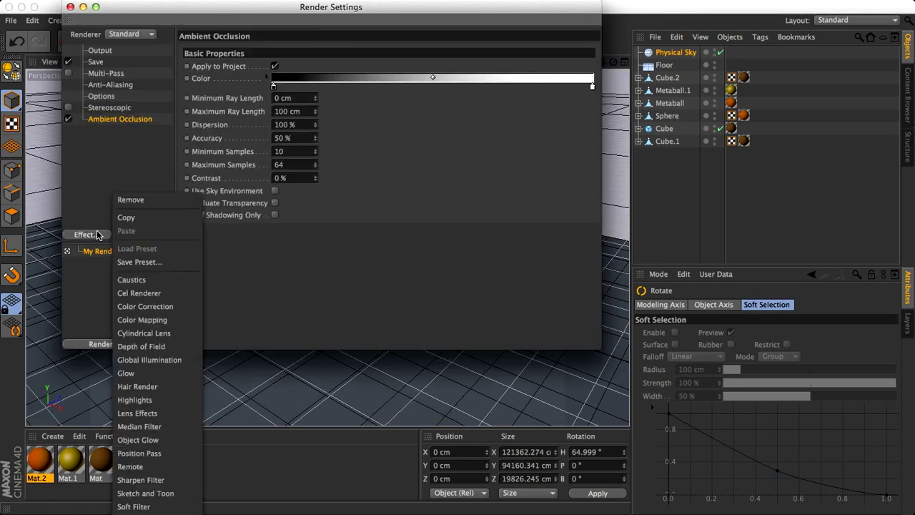
{"action": "left_click", "coordinate": [150, 359]}
{"action": "left_click", "coordinate": [70, 7]}
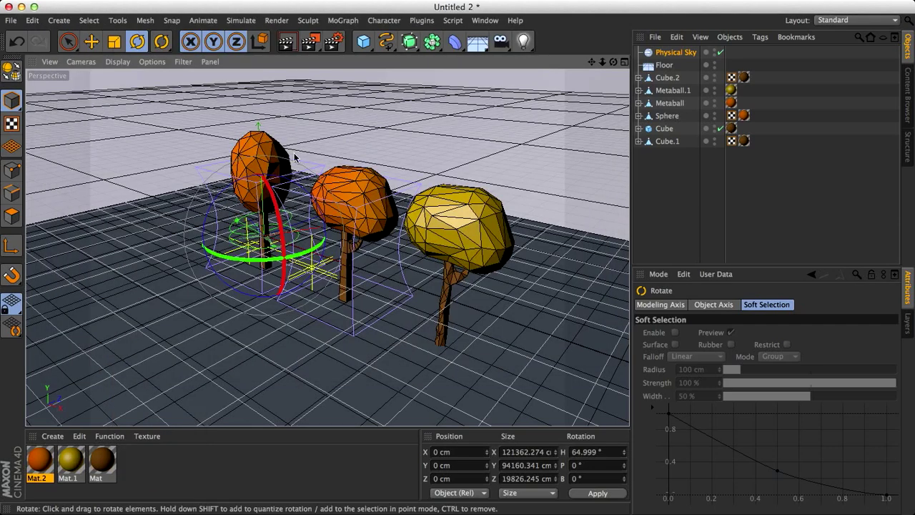
{"action": "key", "text": "super+r"}
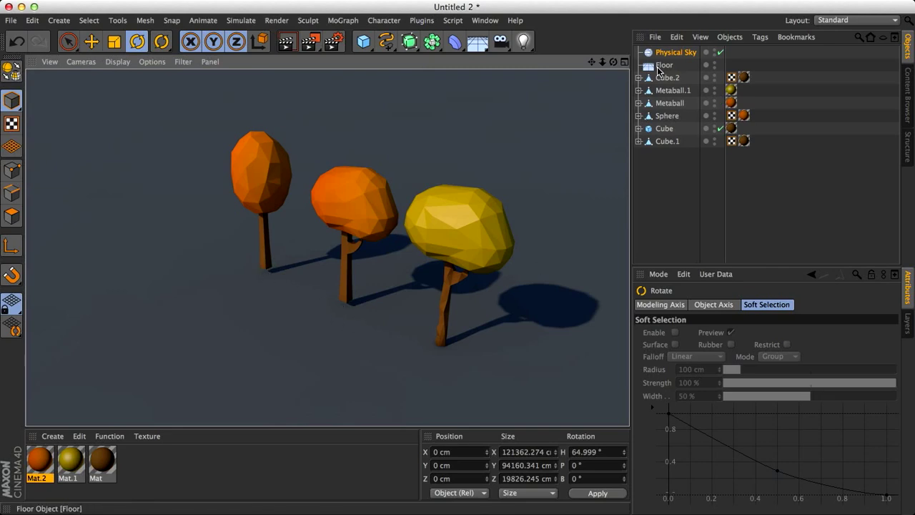
Raise the Floor to a Y position of about -80 cm so it meets the tree trunks
{"action": "left_click", "coordinate": [614, 207]}
{"action": "key", "text": "space"}
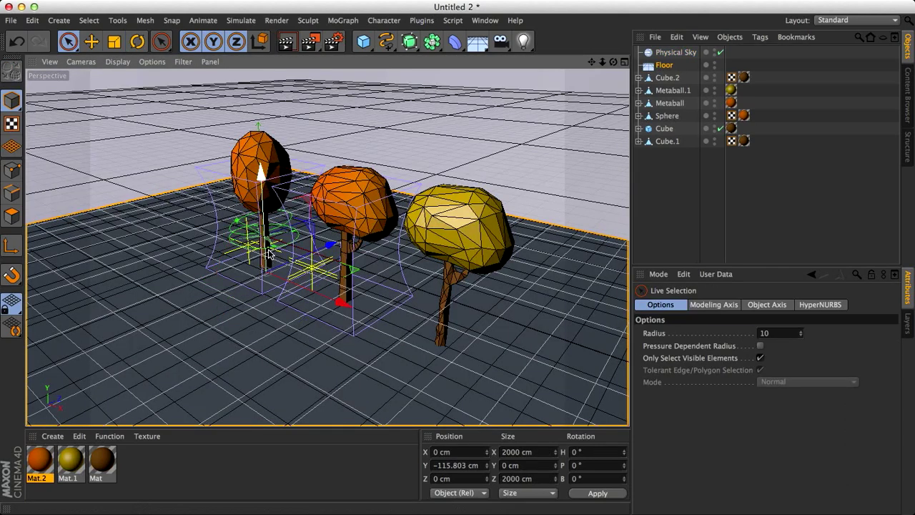
{"action": "left_click_drag", "start_coordinate": [265, 245], "coordinate": [265, 228]}
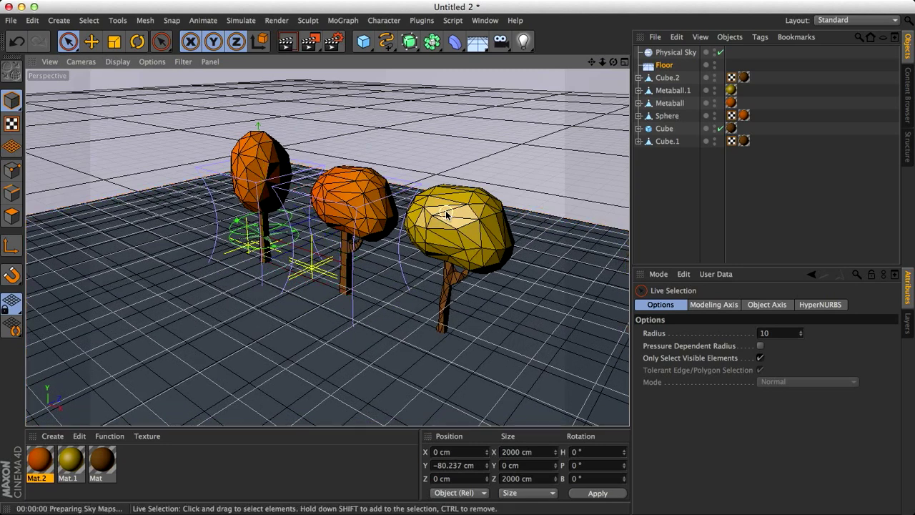